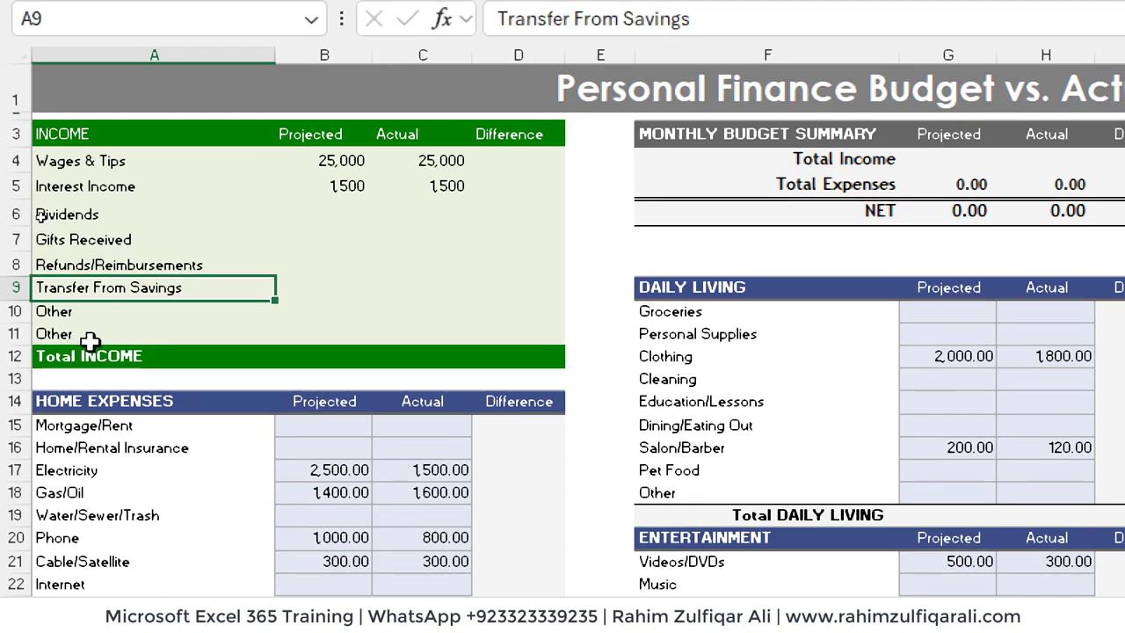
- Examine the income section's source categories and its projected, actual and difference columns
left_click(138, 232)
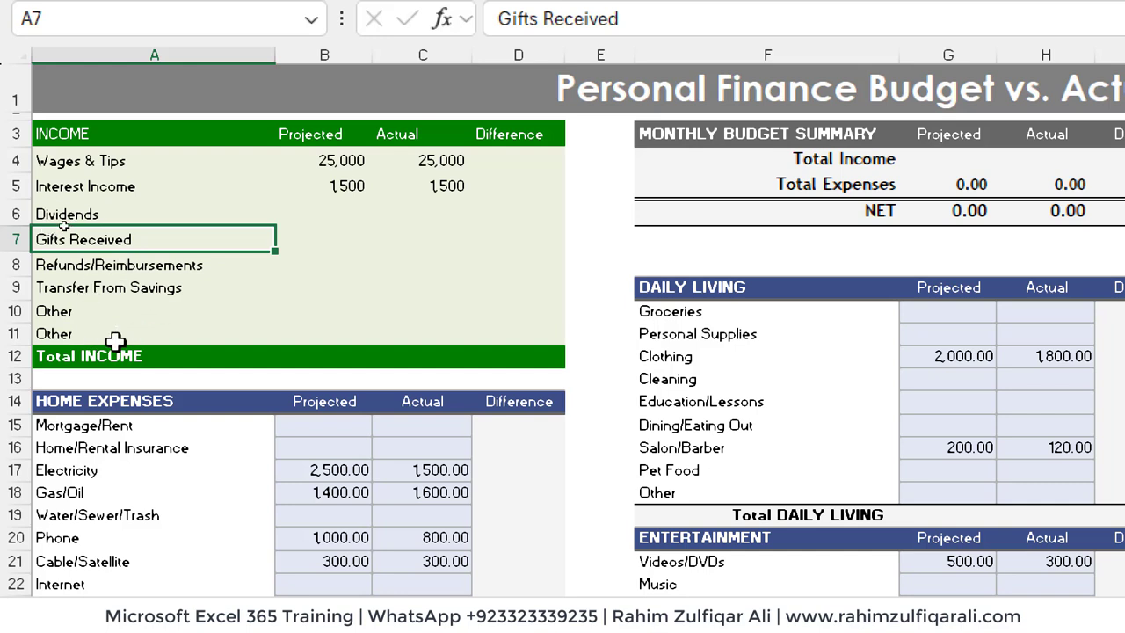
left_click(161, 288)
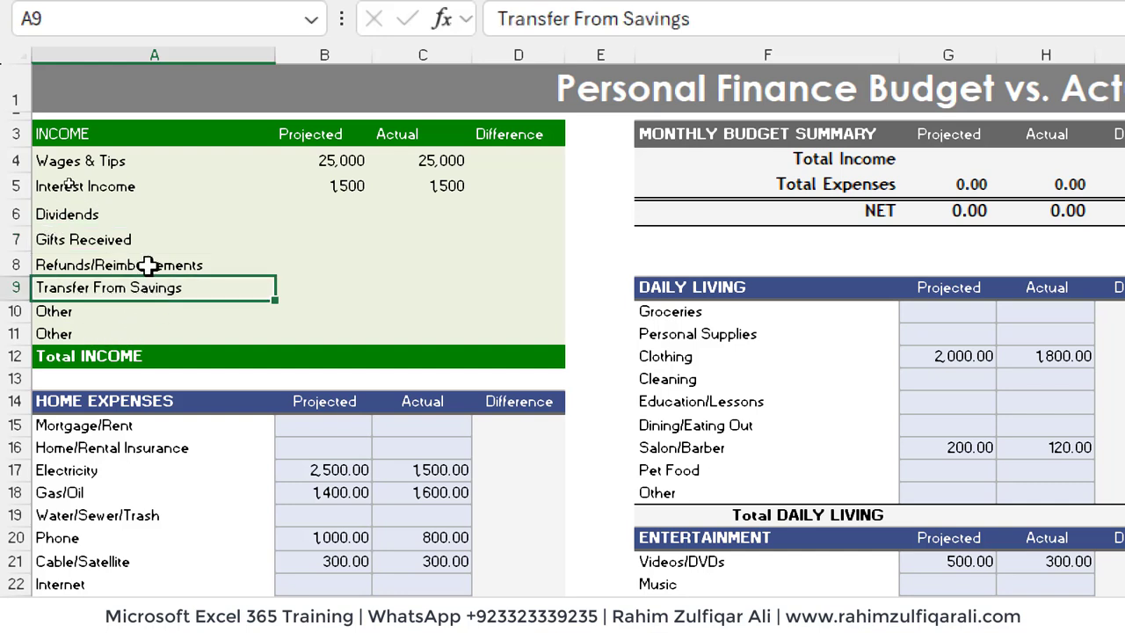
left_click(121, 160)
left_click(142, 185)
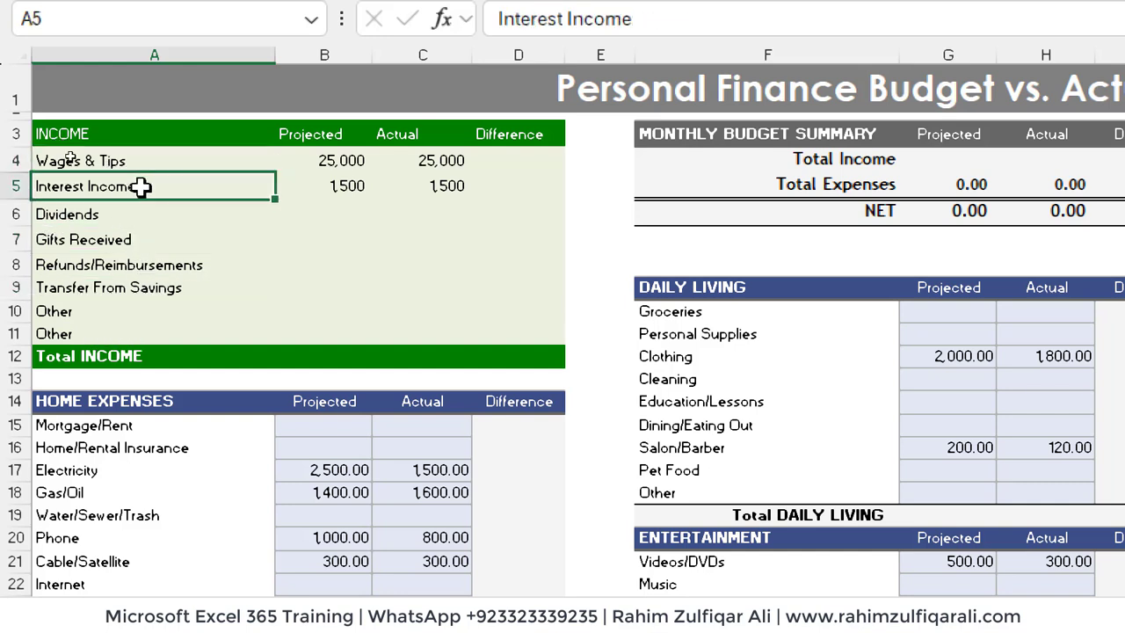
left_click(146, 217)
left_click(156, 241)
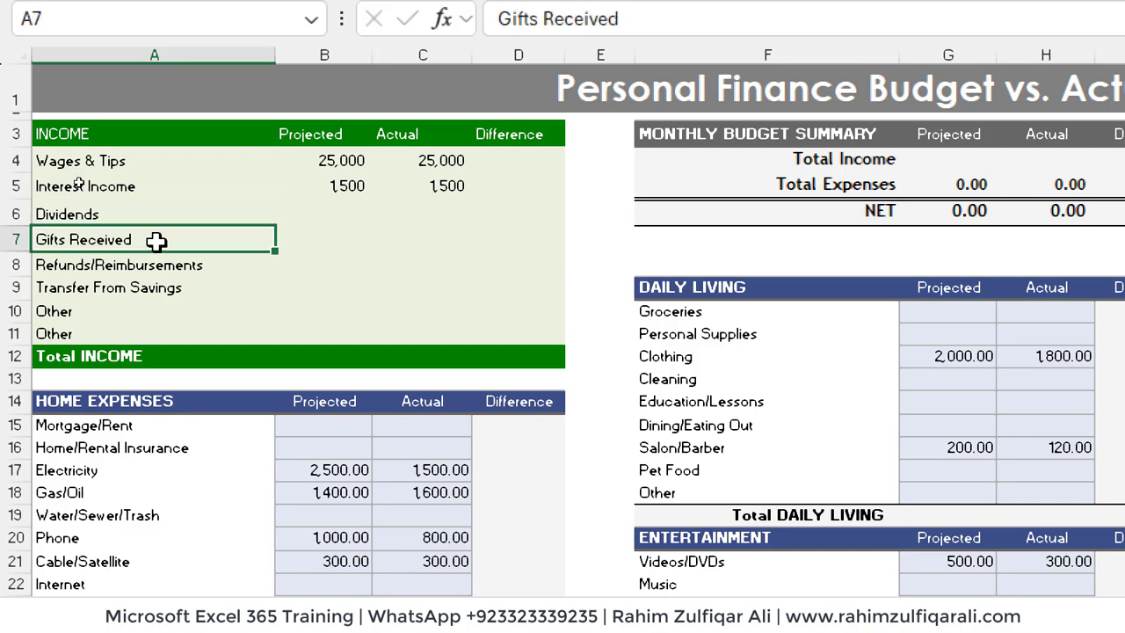
left_click(322, 184)
left_click(448, 186)
left_click(507, 188)
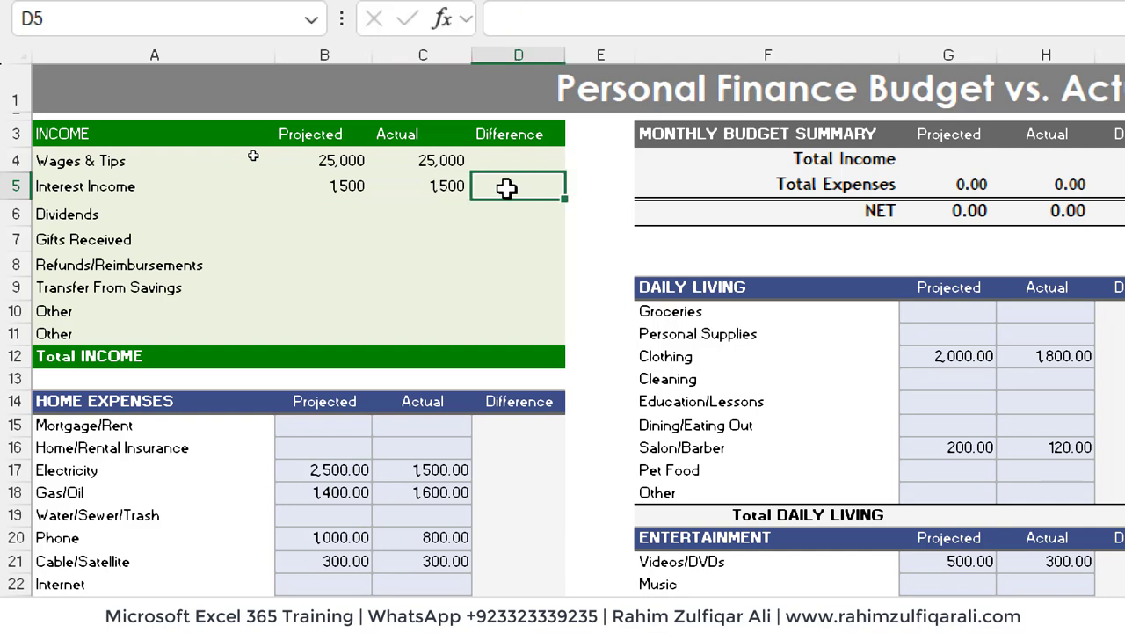
left_click(281, 132)
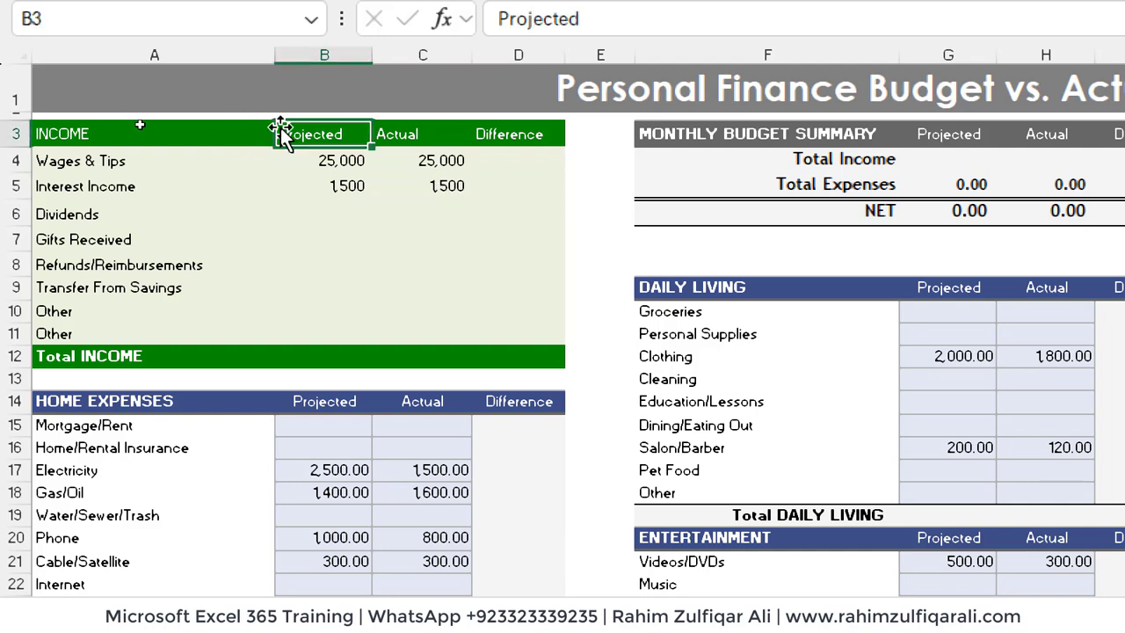
left_click(326, 182)
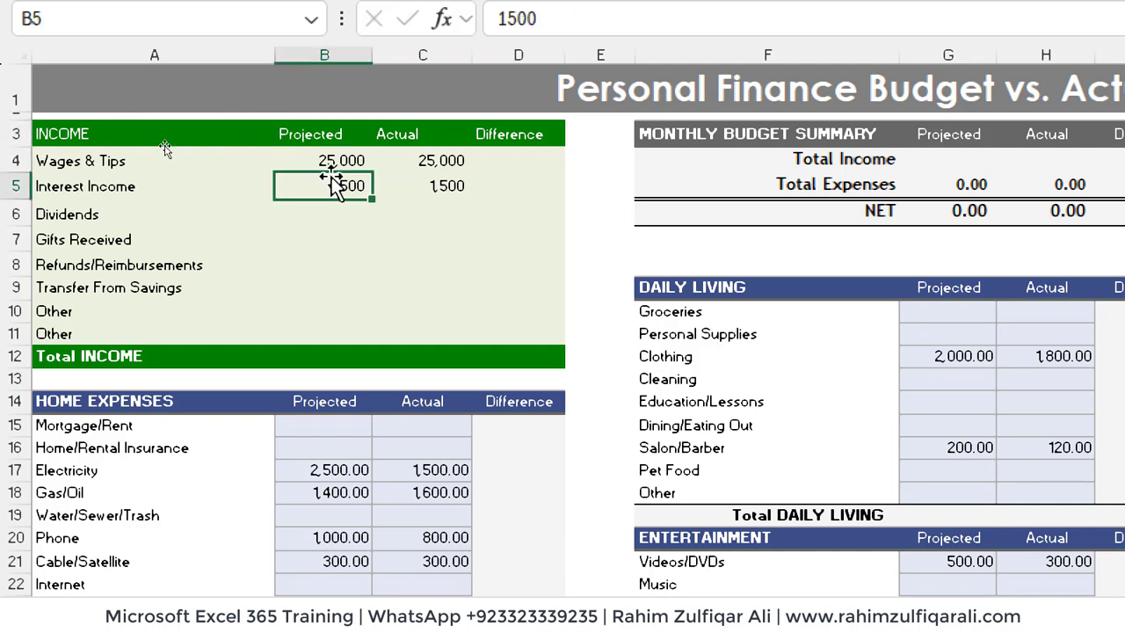
left_click(325, 158)
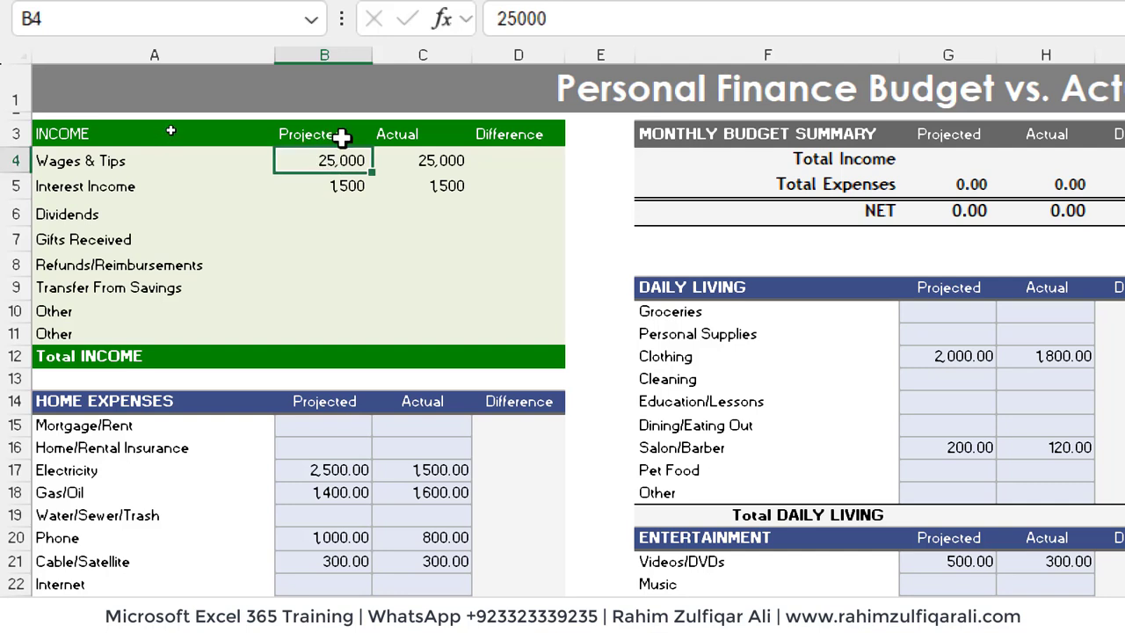
left_click(344, 136)
left_click(397, 137)
left_click(495, 156)
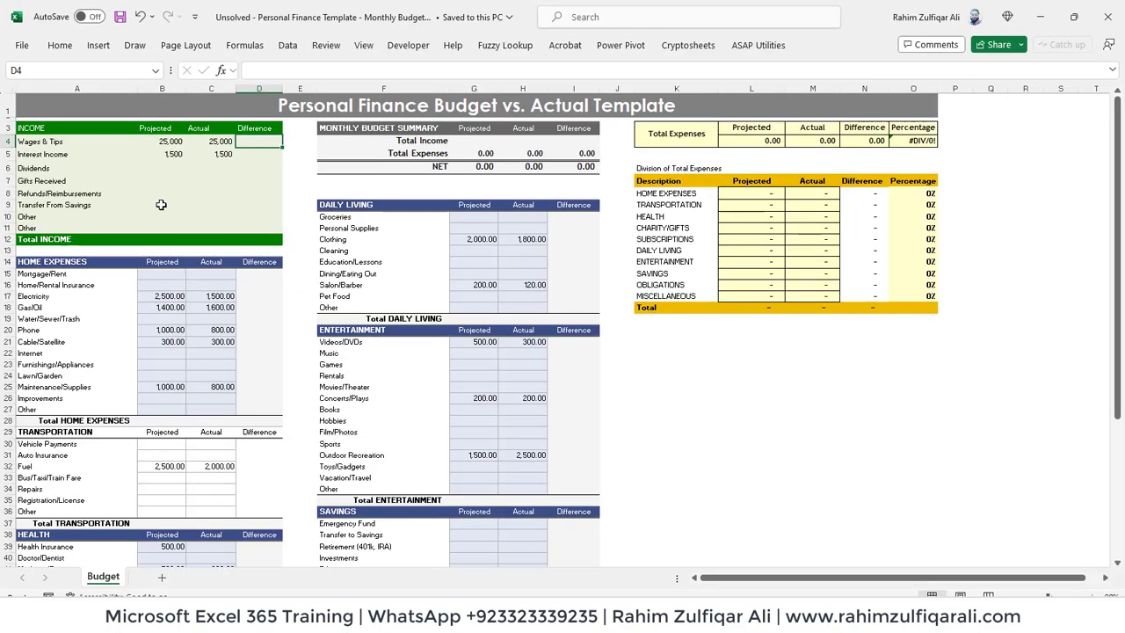
- Review the home expenses categories and their projected and actual amounts
left_click(102, 320)
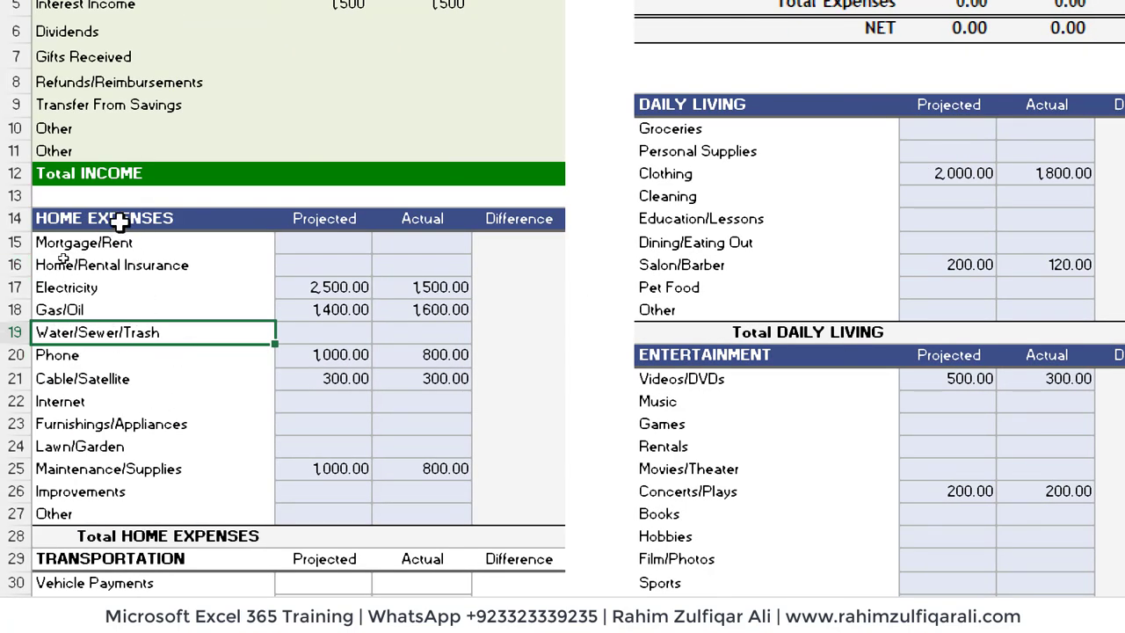
left_click(156, 217)
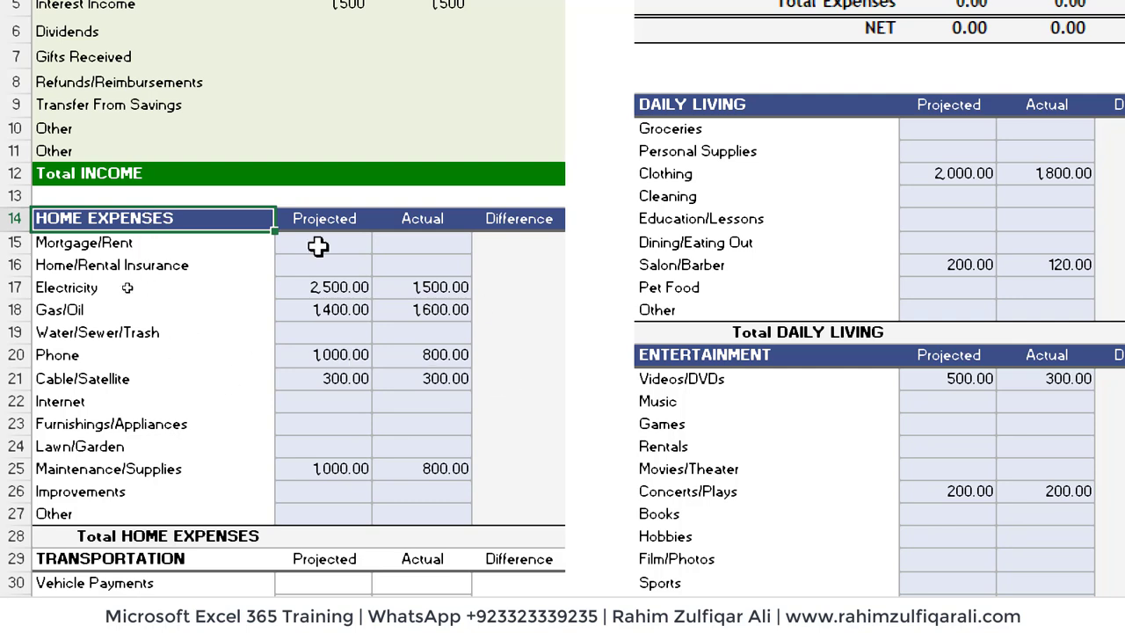
left_click(141, 243)
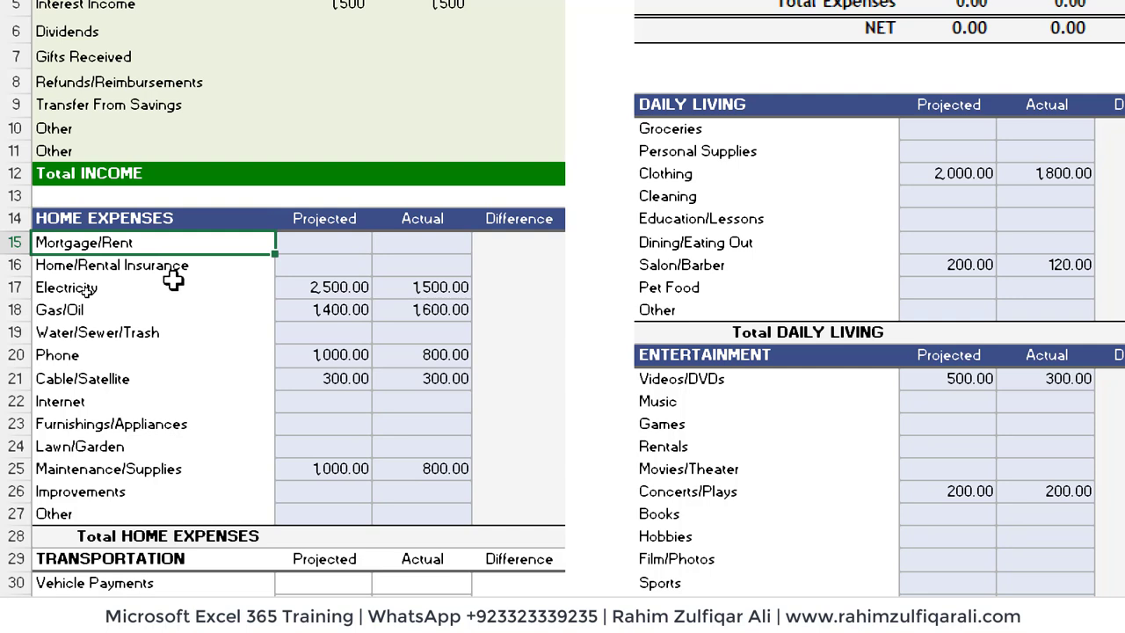
left_click(192, 263)
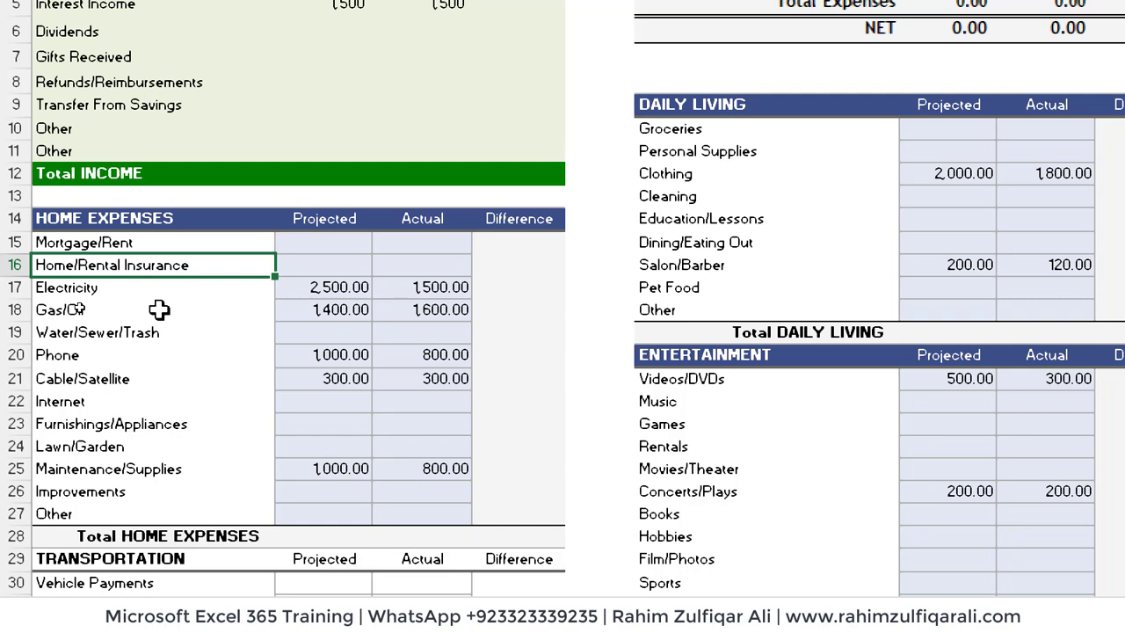
left_click(137, 378)
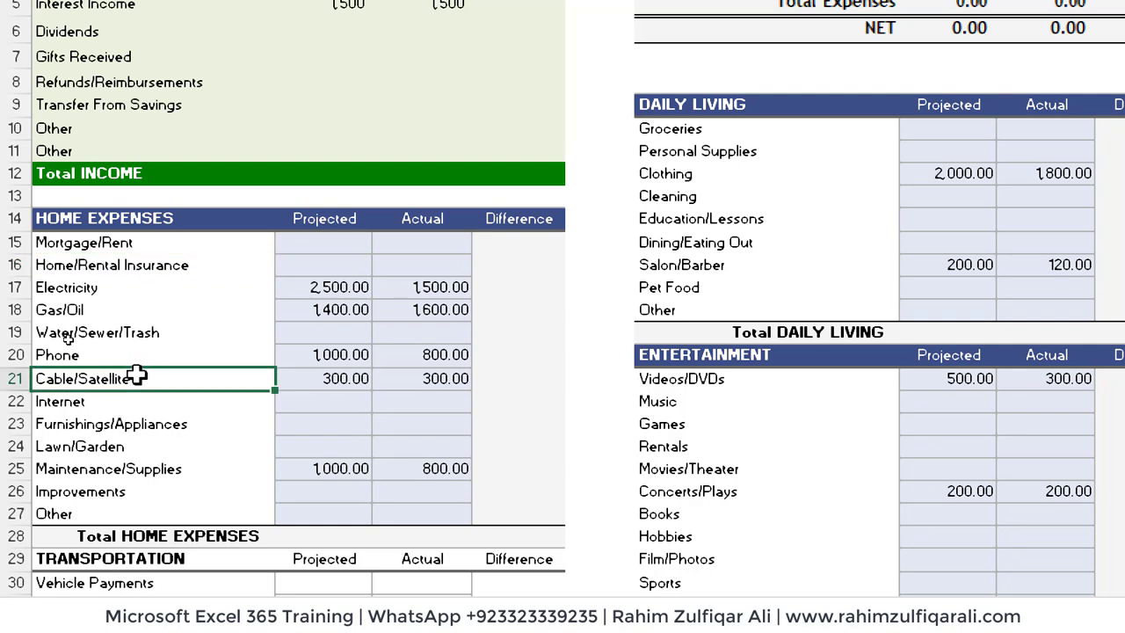
left_click(160, 356)
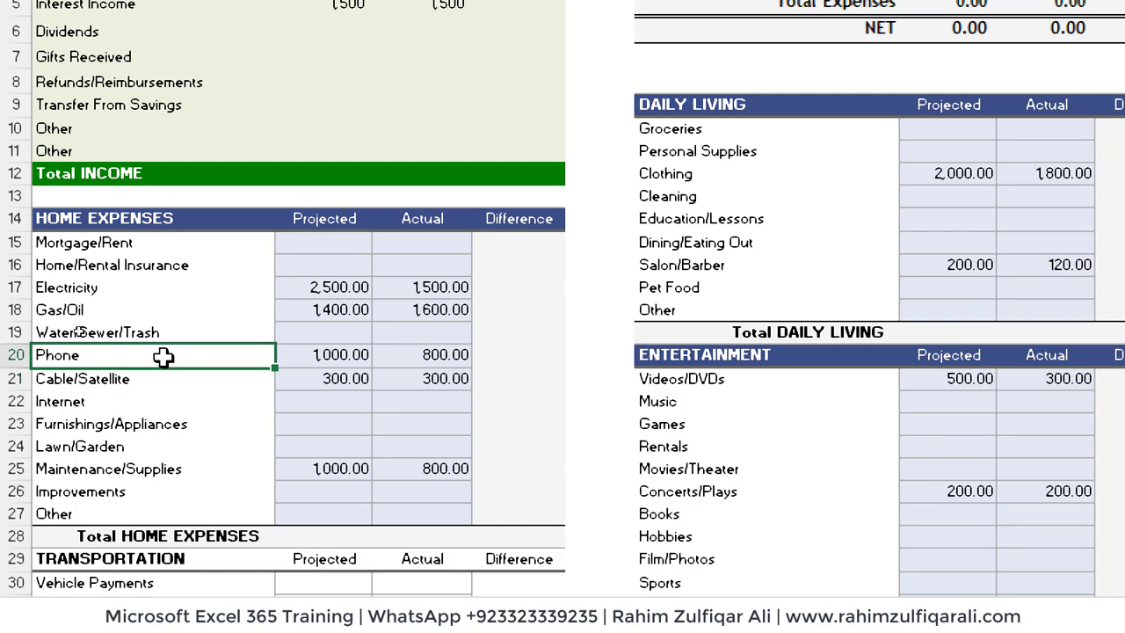
left_click(174, 499)
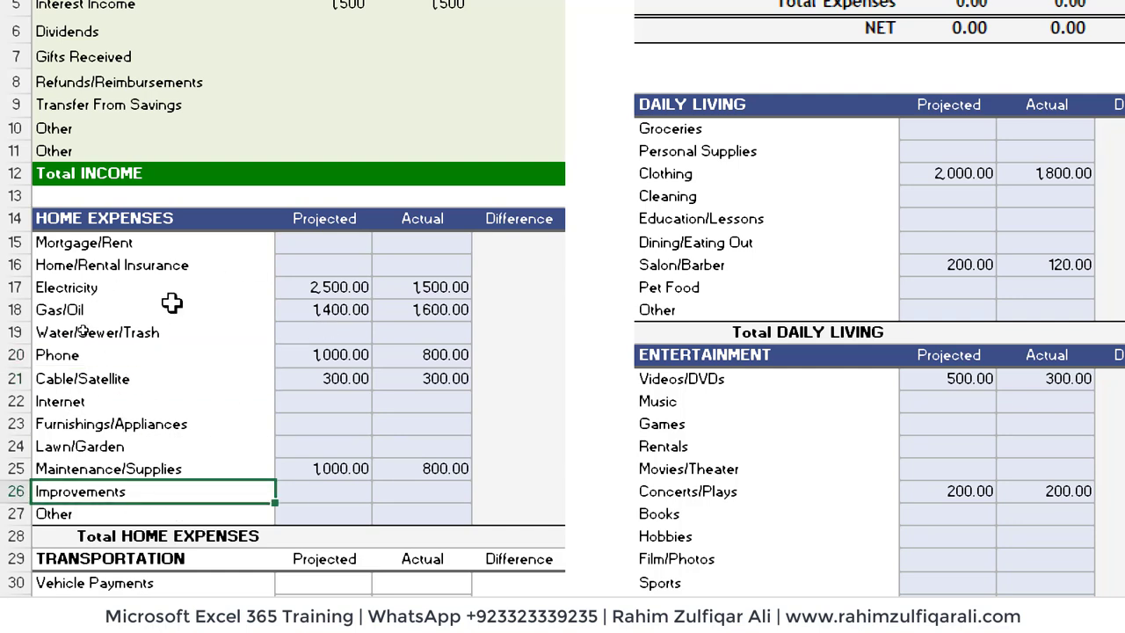
left_click(352, 286)
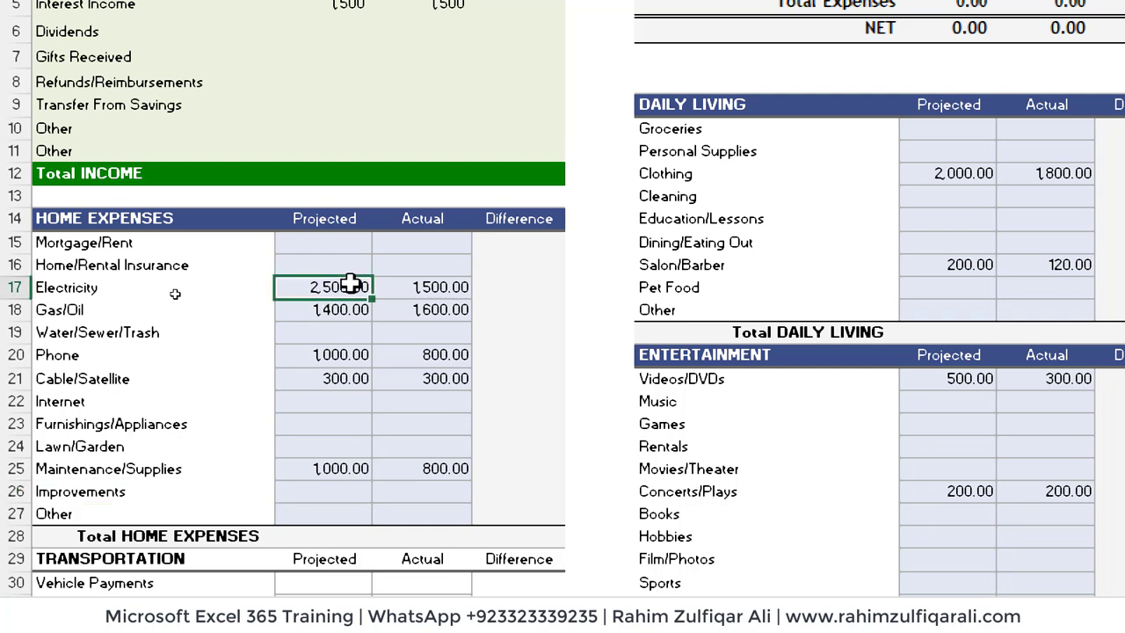
left_click(431, 310)
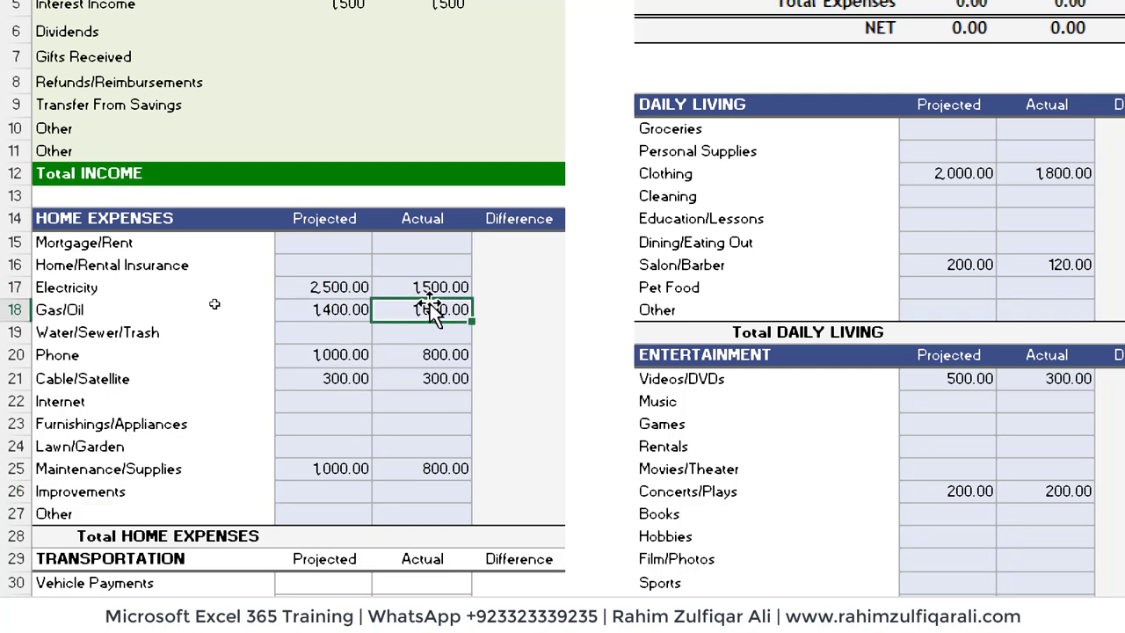
left_click(376, 241)
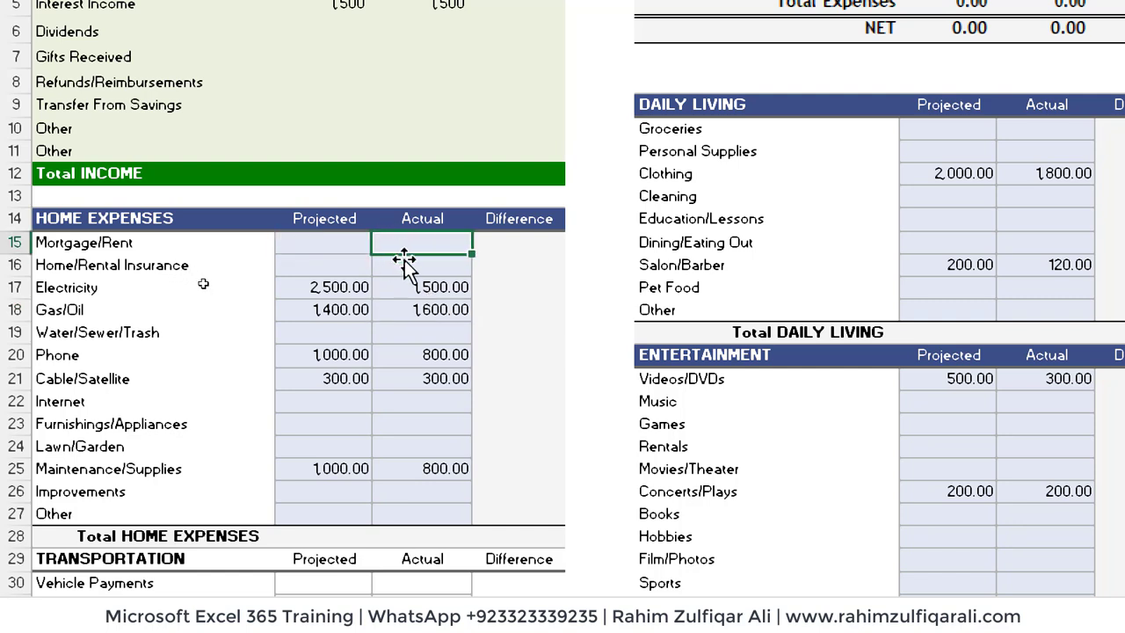
left_click(404, 262)
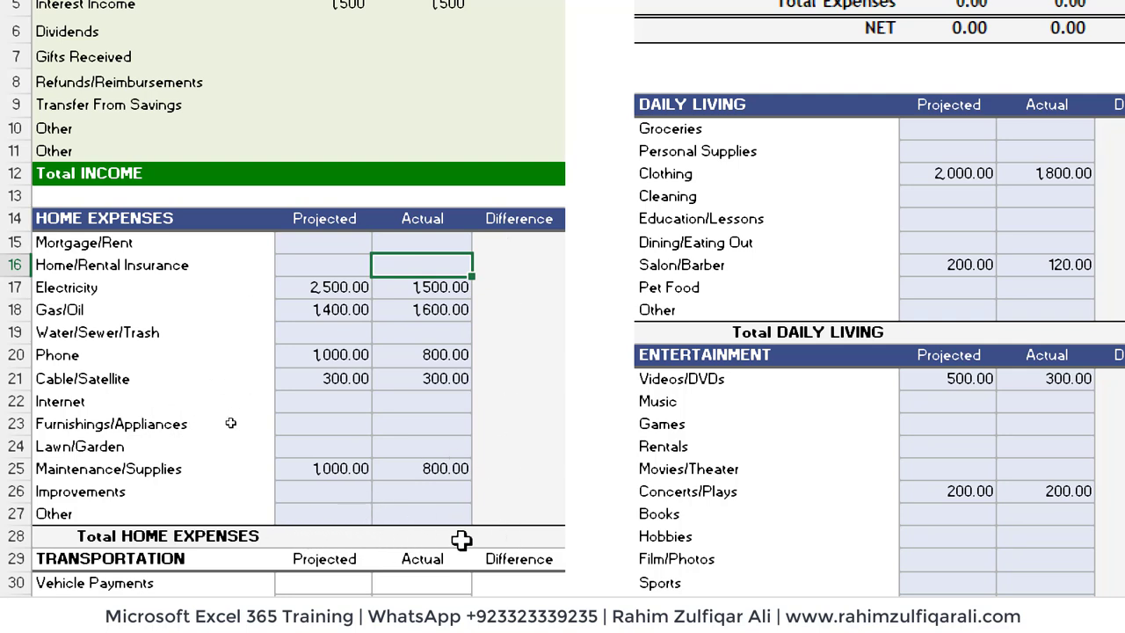
- Look through the rest of the home expenses and the transportation section beneath them
left_click(335, 423)
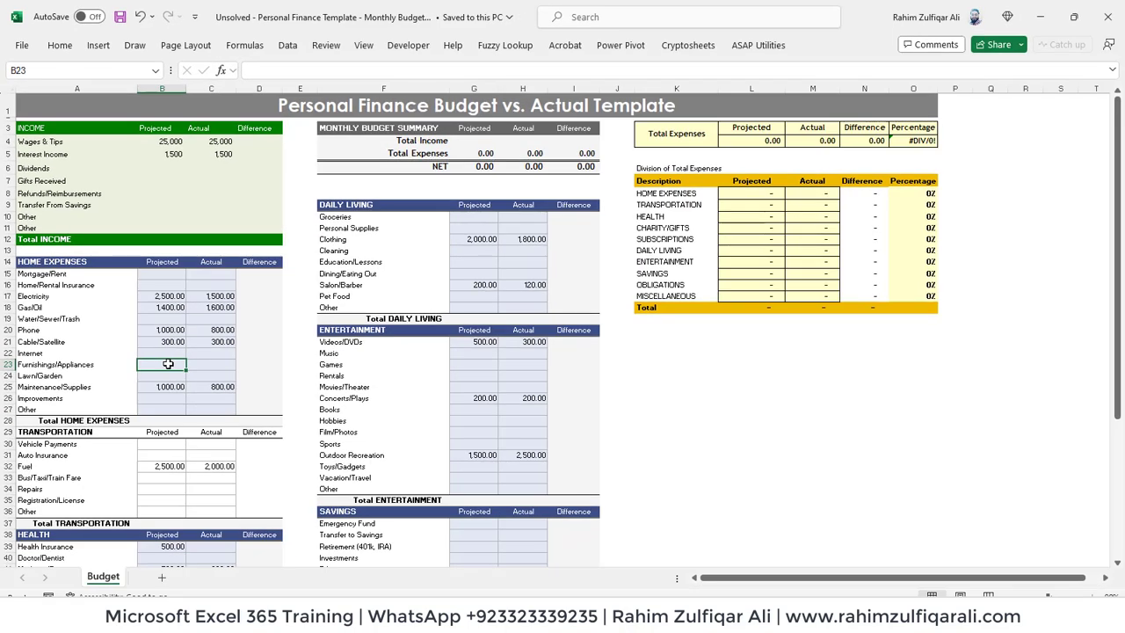
key("Down")
key("Down")
key("Down")
key("Down")
key("Down")
key("Down")
key("Down")
key("Down")
key("Down")
key("Down")
key("Down")
key("Down")
key("Down")
key("Down")
key("Down")
key("Down")
key("Down")
key("Down")
key("Down")
key("Down")
key("Down")
key("Down")
key("Down")
key("Down")
key("Down")
key("Down")
key("Down")
key("Down")
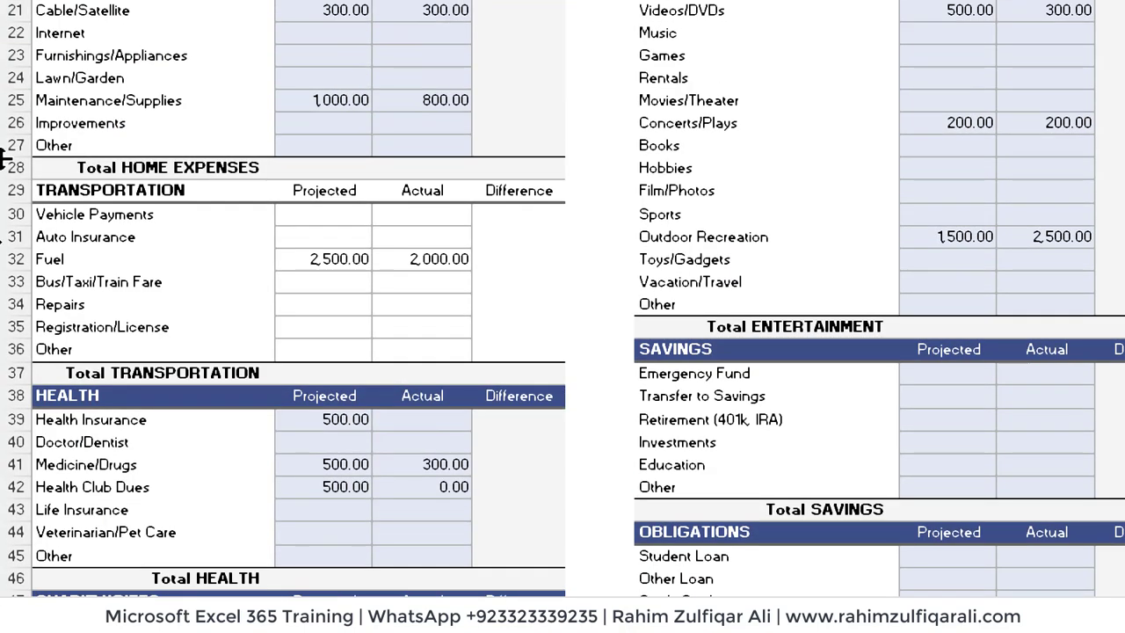
left_click(158, 192)
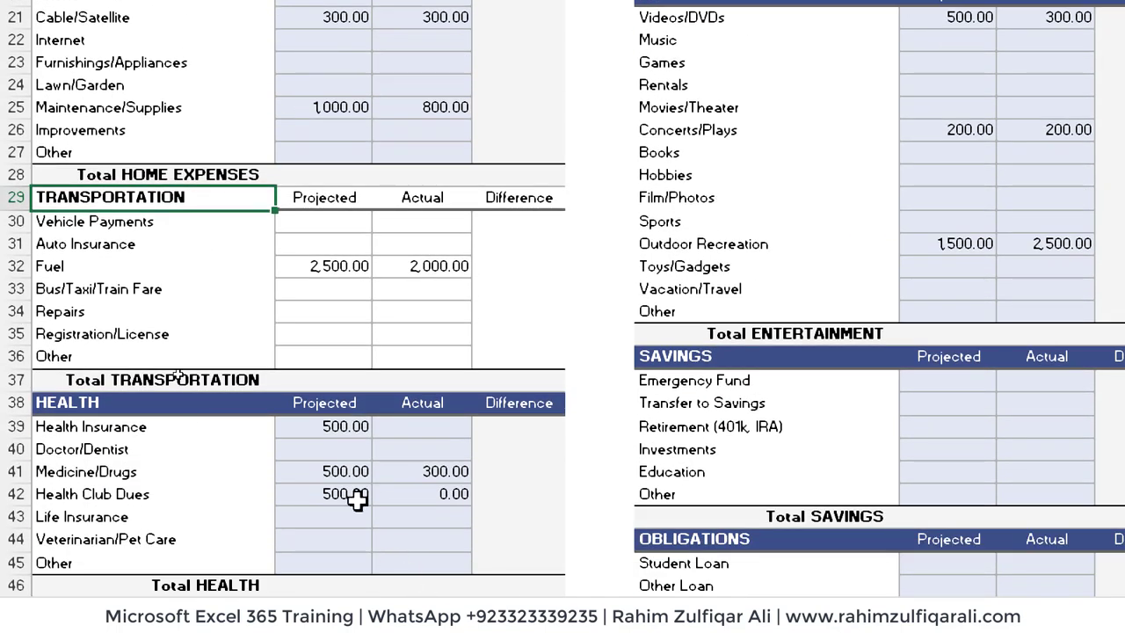
- Review the health, charity/gifts and subscriptions sections, and return to the sheet's title cell
left_click(354, 427)
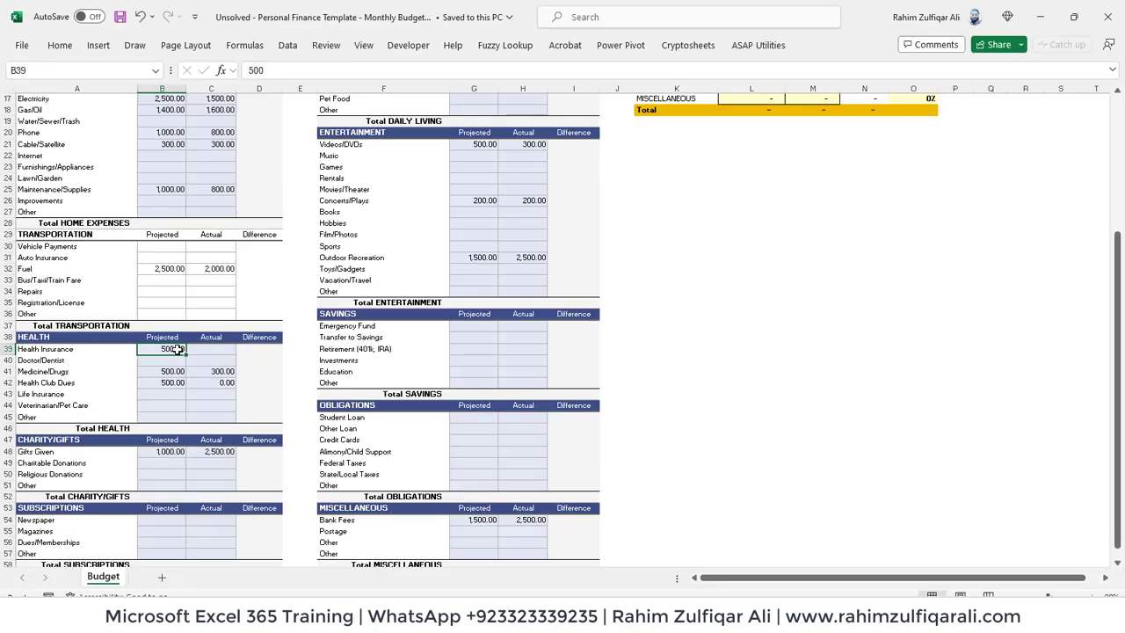
key("Down")
key("Down")
key("Down")
key("Down")
key("Down")
key("Down")
key("Down")
key("Down")
key("Down")
key("Down")
key("Down")
key("Down")
key("Down")
key("Down")
key("Down")
key("Down")
key("Down")
key("Down")
key("Down")
key("Down")
key("Down")
key("Down")
key("Down")
key("Down")
key("Down")
key("Down")
key("Up")
key("Up")
key("Up")
key("Up")
key("Up")
key("Up")
key("Up")
key("Up")
key("Up")
key("Up")
key("Up")
key("Up")
key("Up")
key("Up")
key("Up")
key("Up")
key("Up")
key("Up")
key("Up")
key("Up")
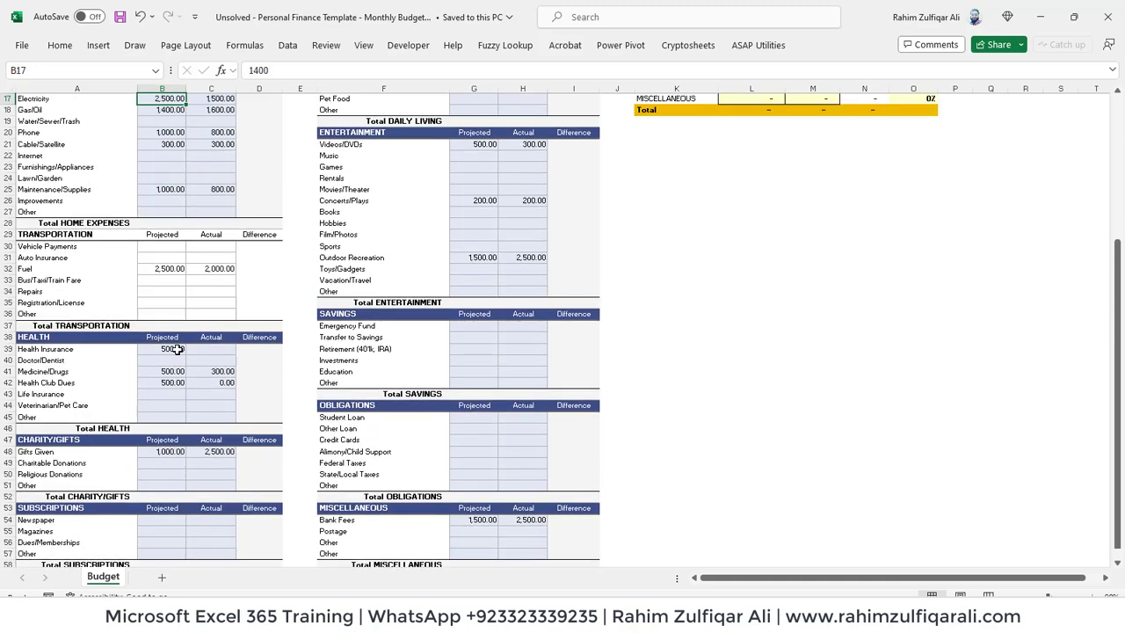
key("ctrl+Home")
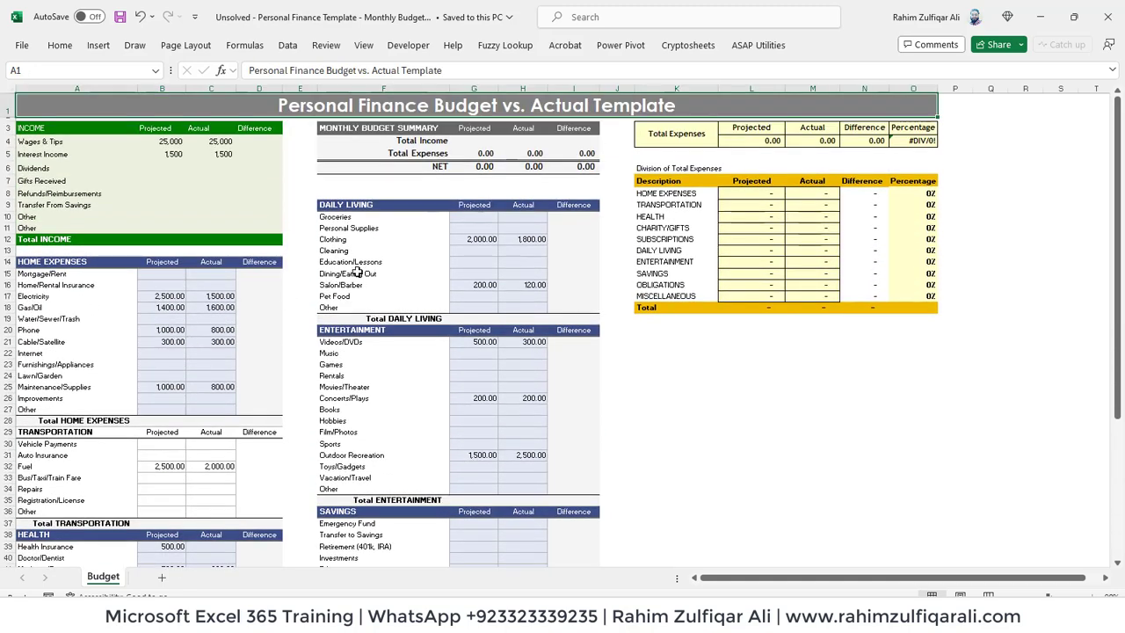
- Examine the daily living, entertainment, savings and obligations sections of the budget sheet
left_click(356, 273)
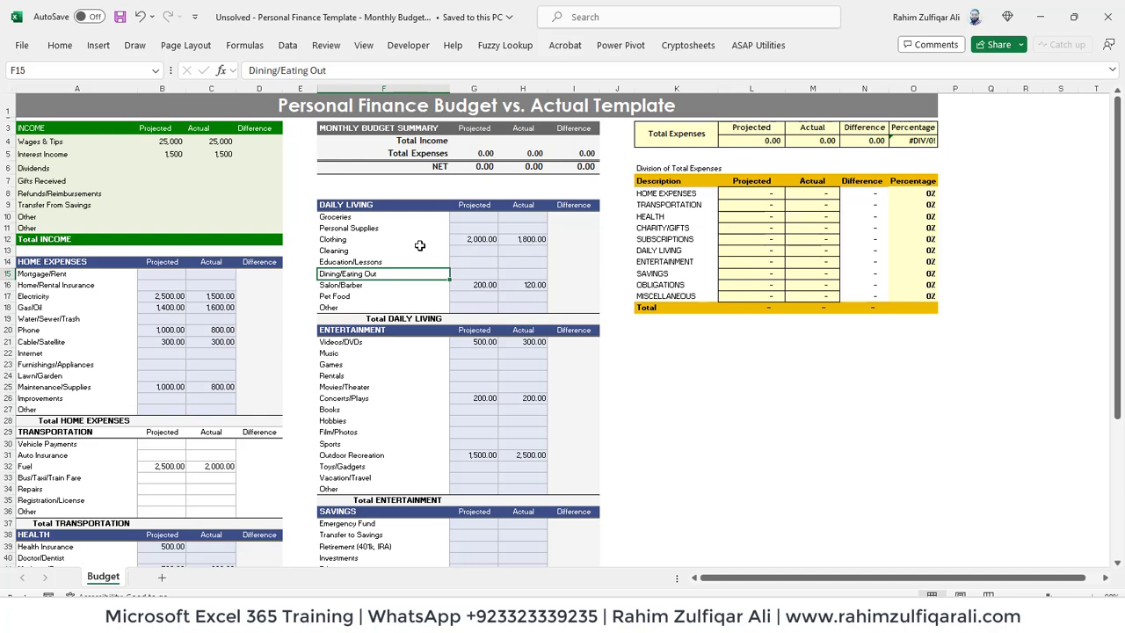
left_click(425, 378)
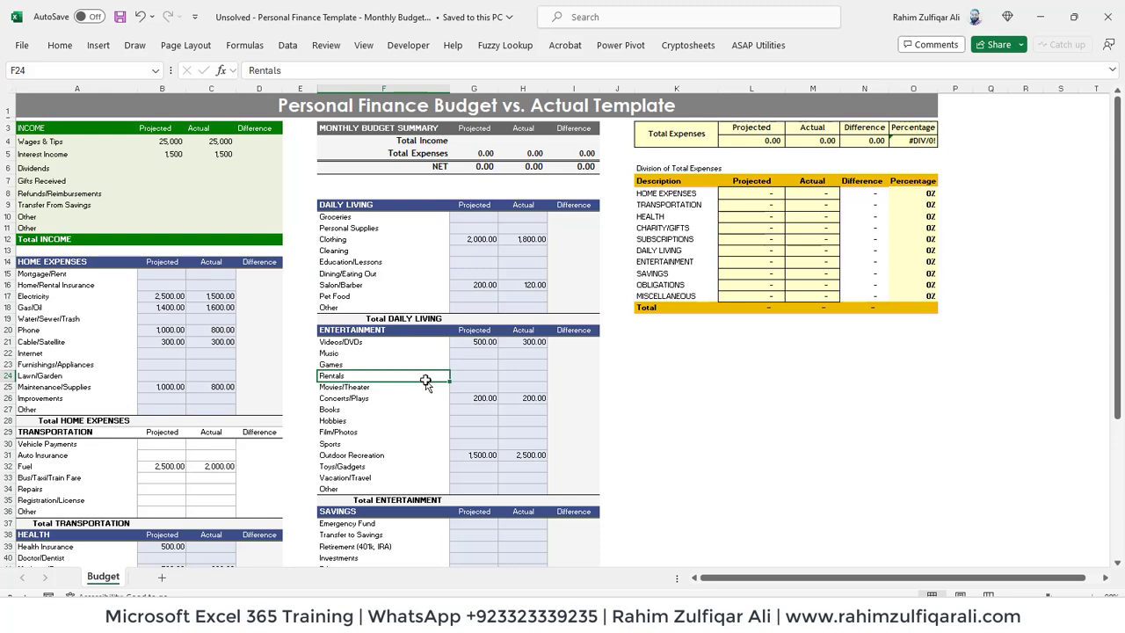
key("Down")
key("Down")
key("Down")
key("Down")
key("Down")
key("Down")
key("Down")
key("Down")
key("Down")
key("Down")
key("Down")
key("Down")
key("Down")
key("Down")
key("Down")
key("Down")
key("Down")
key("Down")
key("Down")
key("Down")
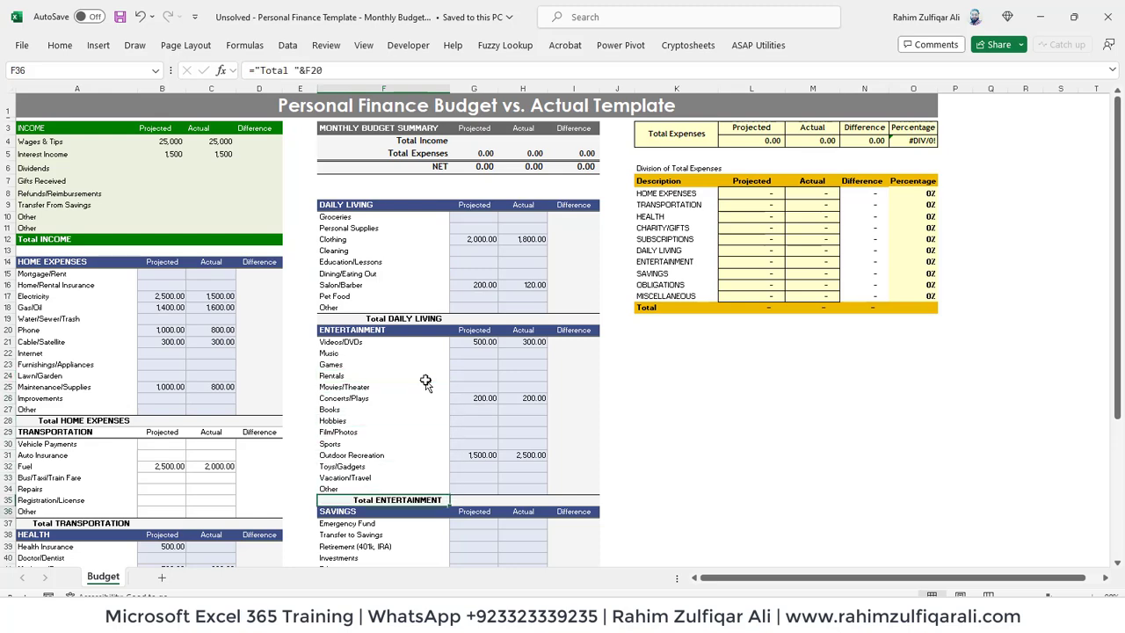
key("Up")
key("Up")
key("Up")
key("Up")
key("Up")
key("Up")
key("Up")
key("Up")
key("Up")
key("Up")
key("Up")
key("Up")
key("Up")
key("Down")
key("Down")
key("Down")
key("Down")
key("Down")
key("Up")
key("Up")
key("Up")
key("Up")
key("Up")
key("Up")
key("Up")
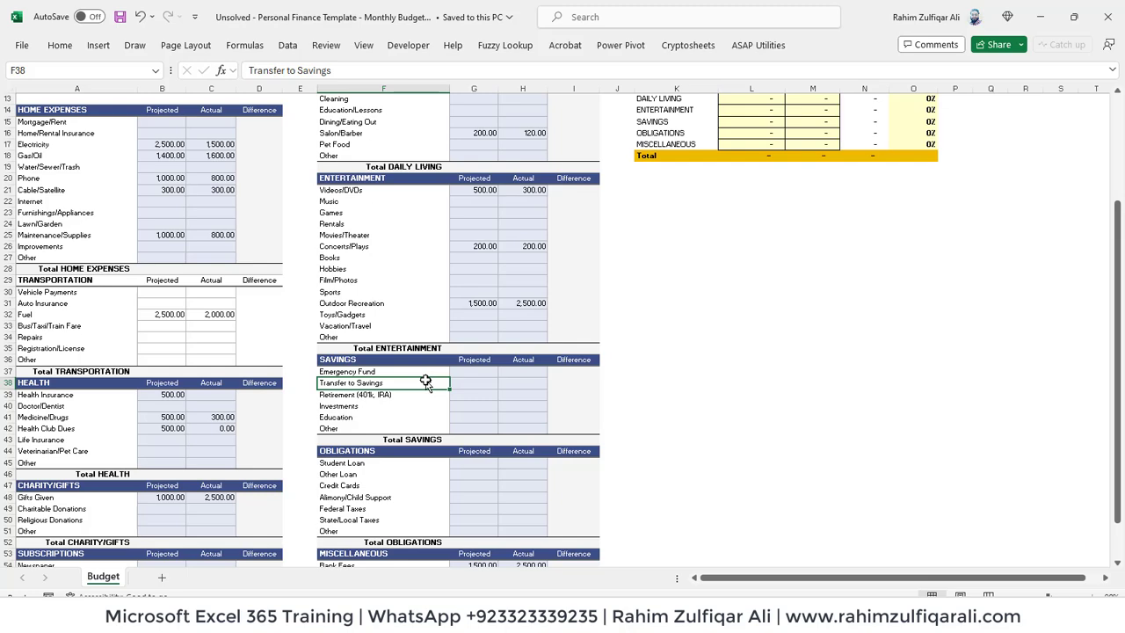
- Review the obligations and miscellaneous sections at the end of the budget, and return to the sheet's title cell
left_click(415, 494)
key("Down")
key("Down")
key("Down")
key("Down")
key("Down")
key("Down")
key("Down")
key("Down")
key("Down")
key("Down")
key("Down")
key("Down")
key("Down")
key("Down")
key("Down")
key("Down")
key("Down")
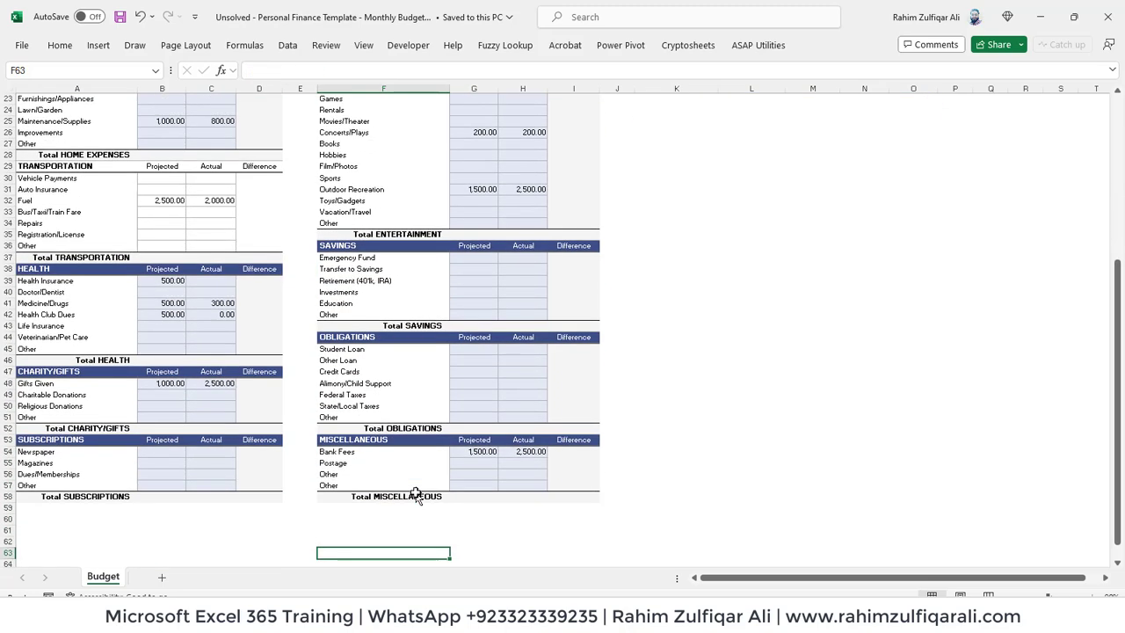
key("Up")
key("Up")
key("Up")
key("Up")
key("Up")
key("Up")
key("Up")
key("Up")
key("Up")
key("Up")
key("Up")
key("Up")
key("Up")
key("Up")
key("Up")
key("Up")
key("Up")
key("Up")
key("Up")
key("Up")
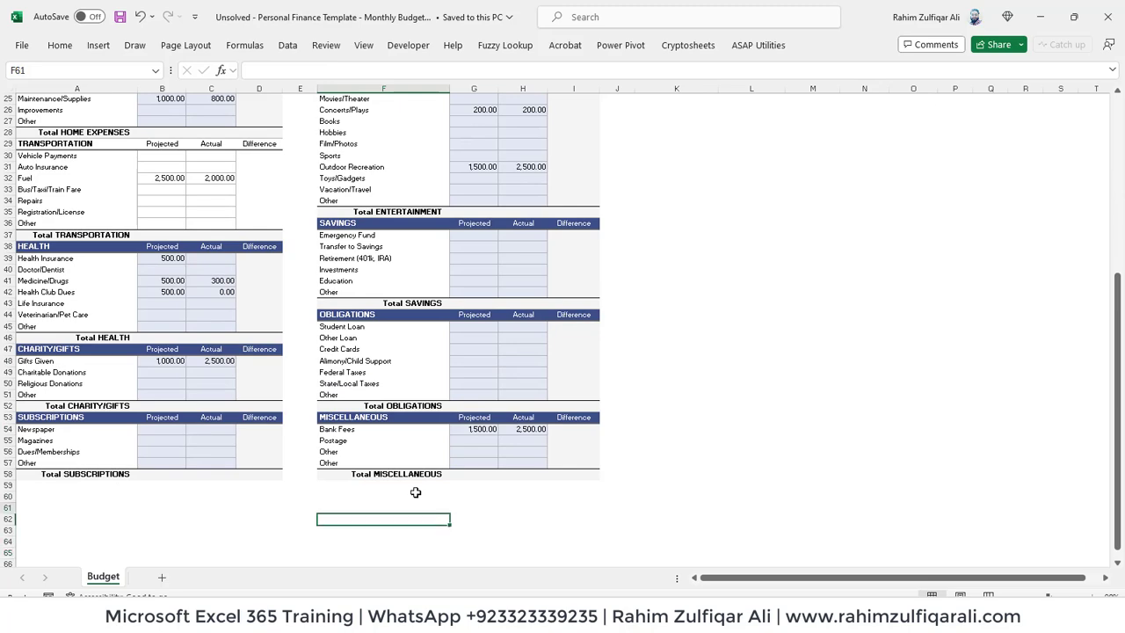
key("Up")
key("Up")
key("Up")
key("Up")
key("Up")
key("Up")
key("Up")
key("Up")
key("Up")
key("Up")
key("Up")
key("Up")
key("Up")
key("Up")
key("Up")
key("Up")
key("Up")
key("Up")
key("Up")
key("Up")
key("Home")
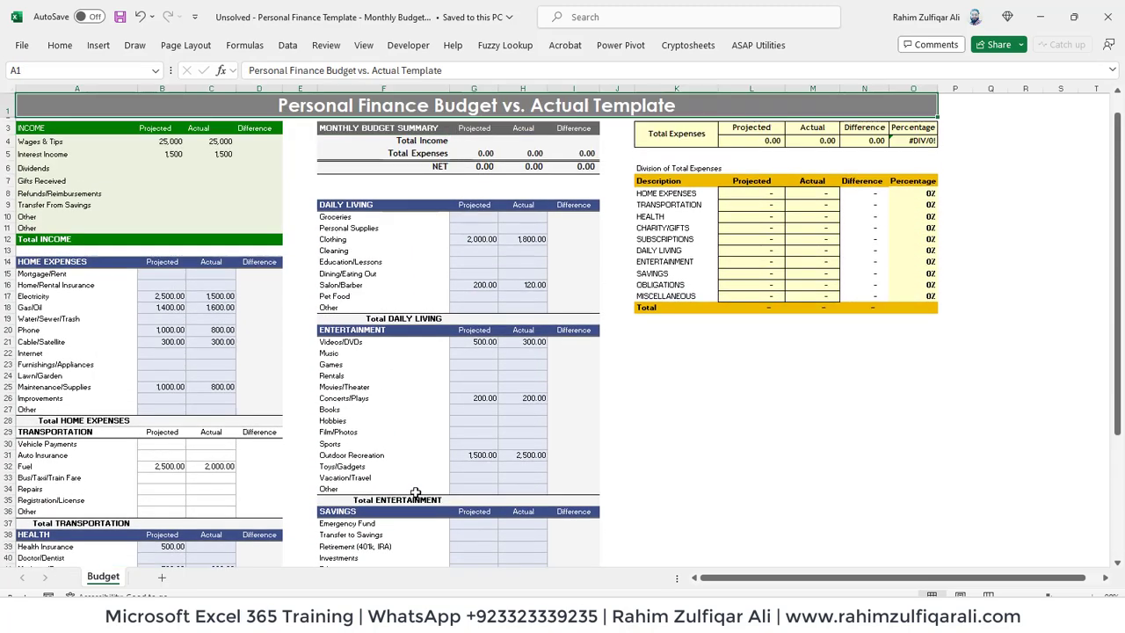
- Fill the blank projected and actual income cells from Dividends to the last Other row (B6:C11) with 0
key("Down")
key("Down")
key("Down")
key("Down")
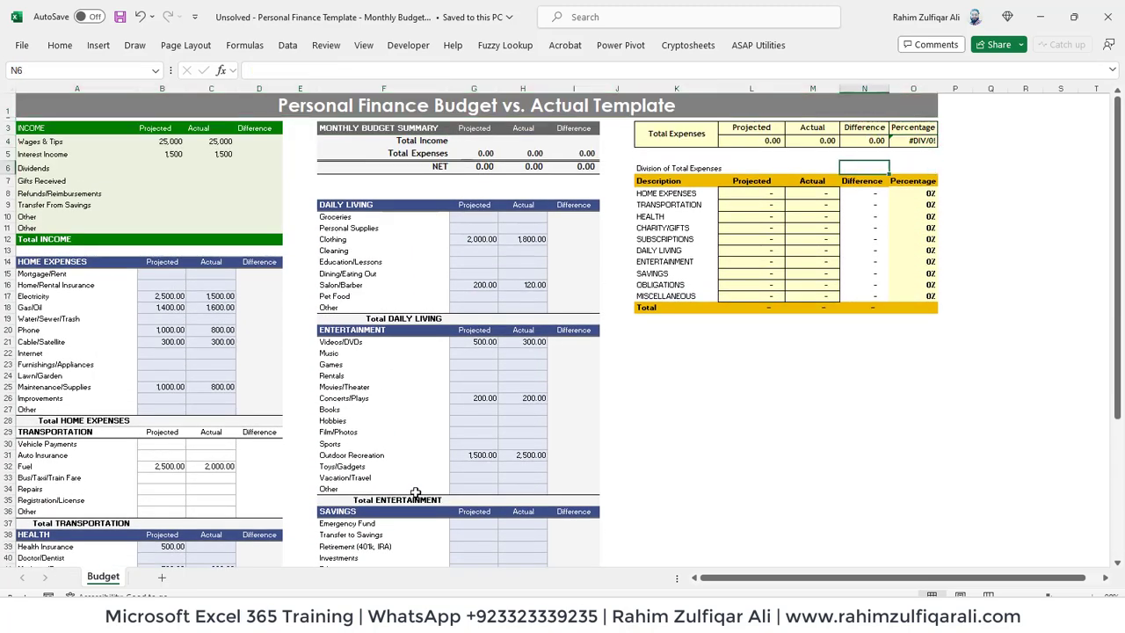
key("Home")
key("Right")
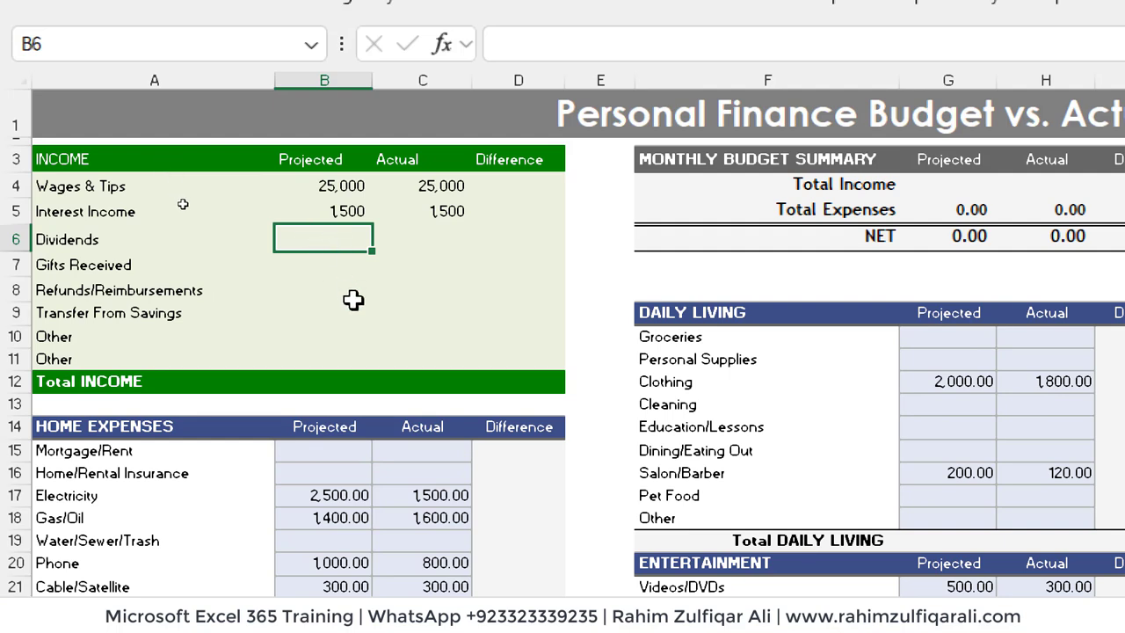
key("shift+Right")
key("shift+Down")
key("shift+Down")
key("shift+Down")
key("shift+Down")
key("shift+Down")
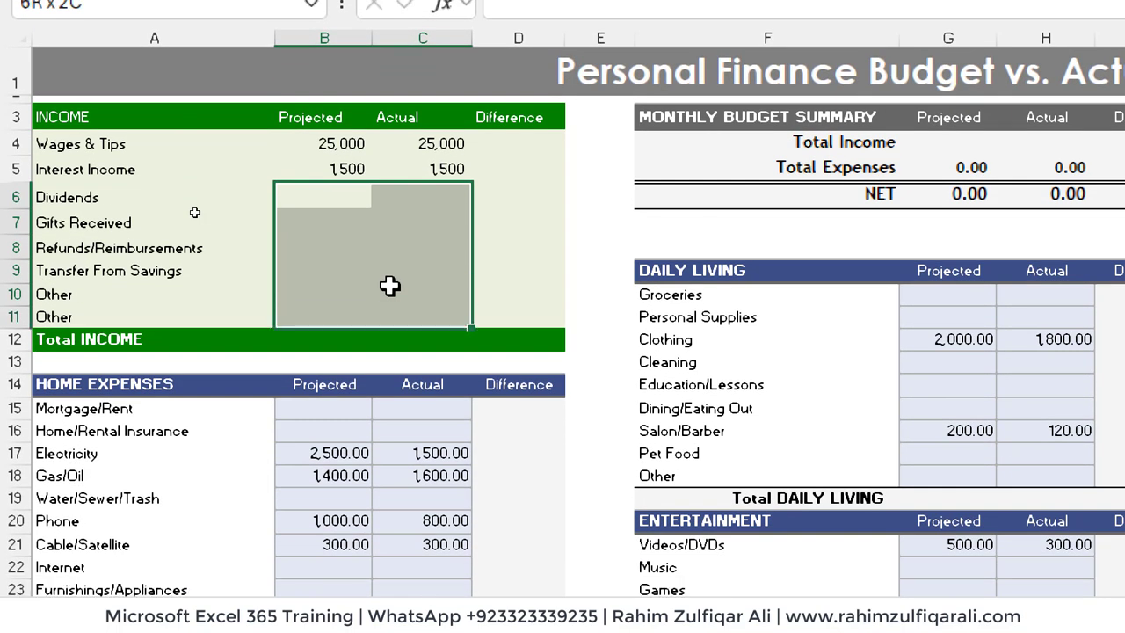
type("0")
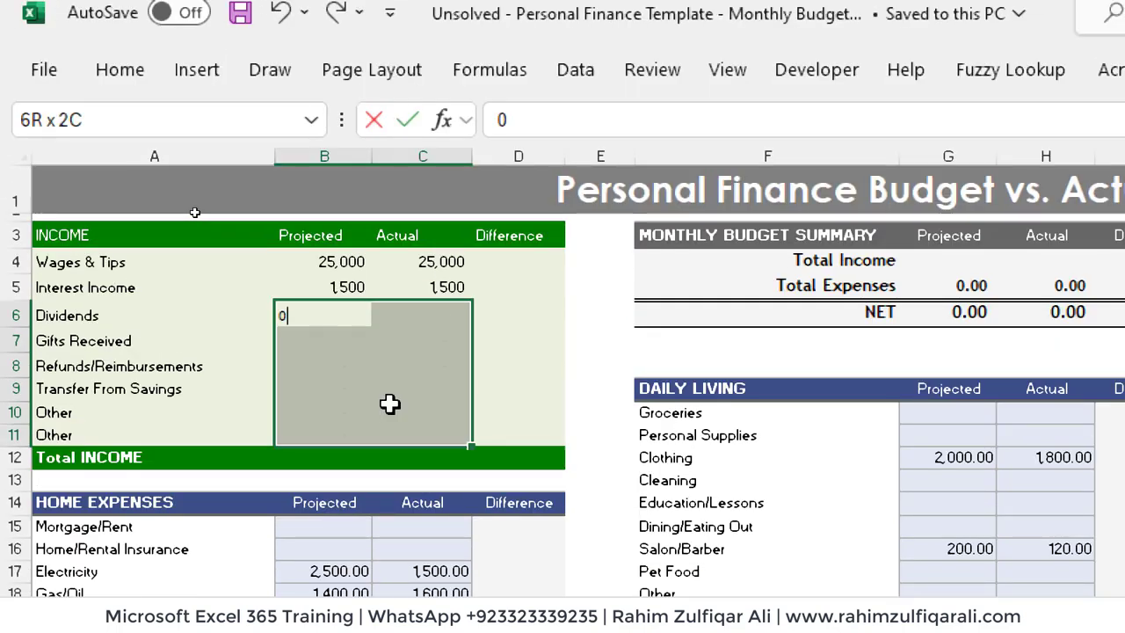
key("ctrl+Return")
- Enter the formula =B4-C4 as the Wages & Tips difference in D4
key("Left")
key("Right")
key("Right")
key("Right")
key("Up")
key("Up")
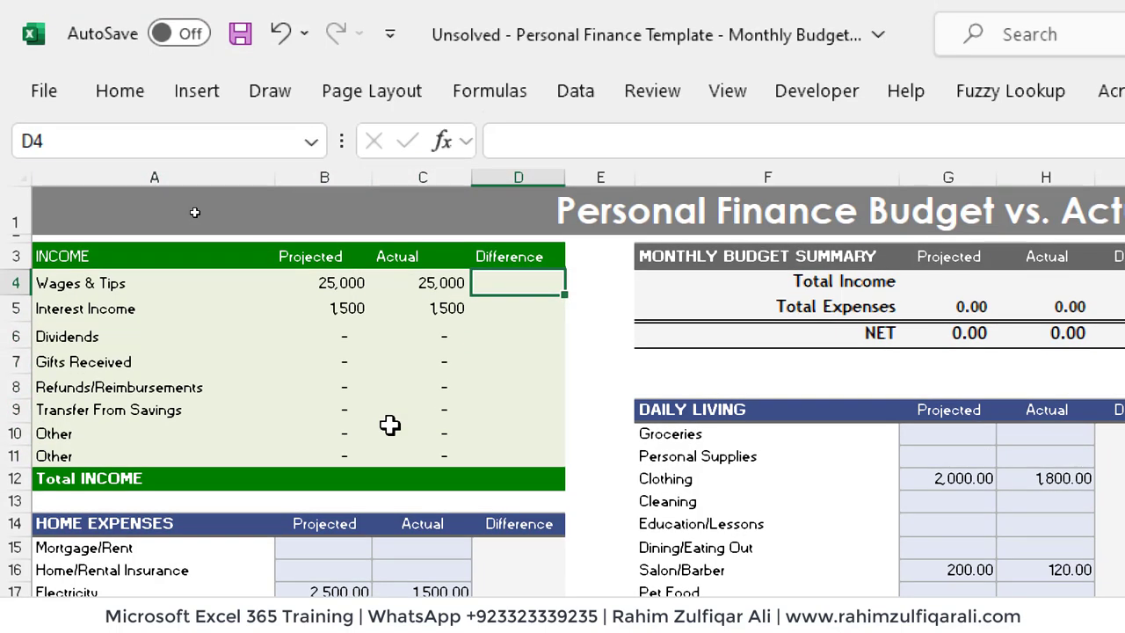
type("==")
key("Escape")
type("=")
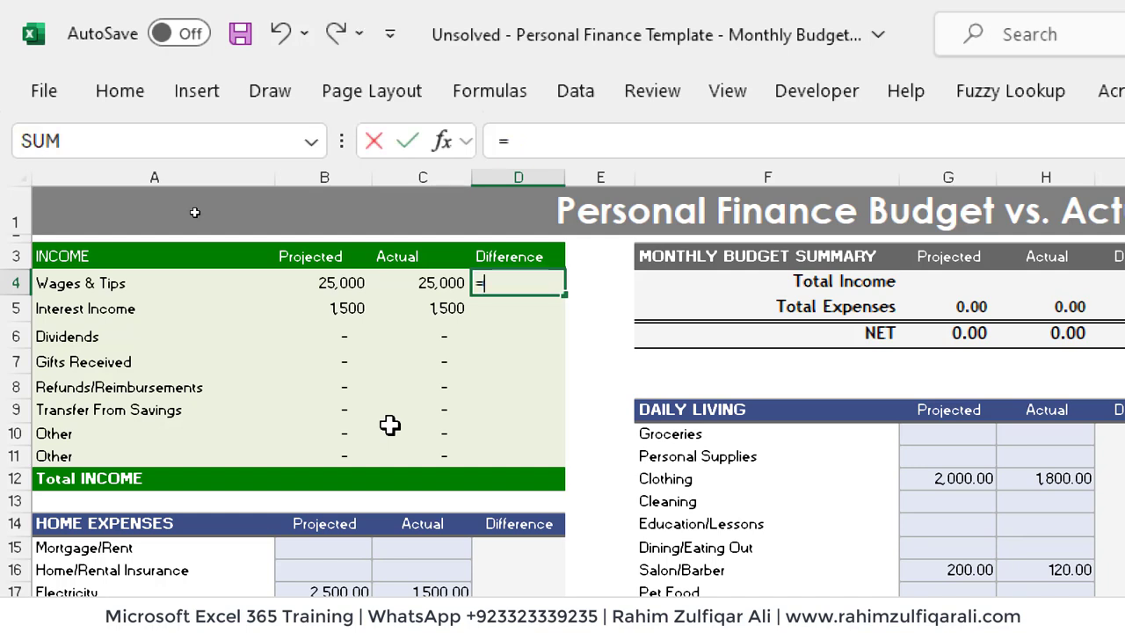
key("Left")
key("Left")
type("-")
key("Left")
key("Return")
key("Up")
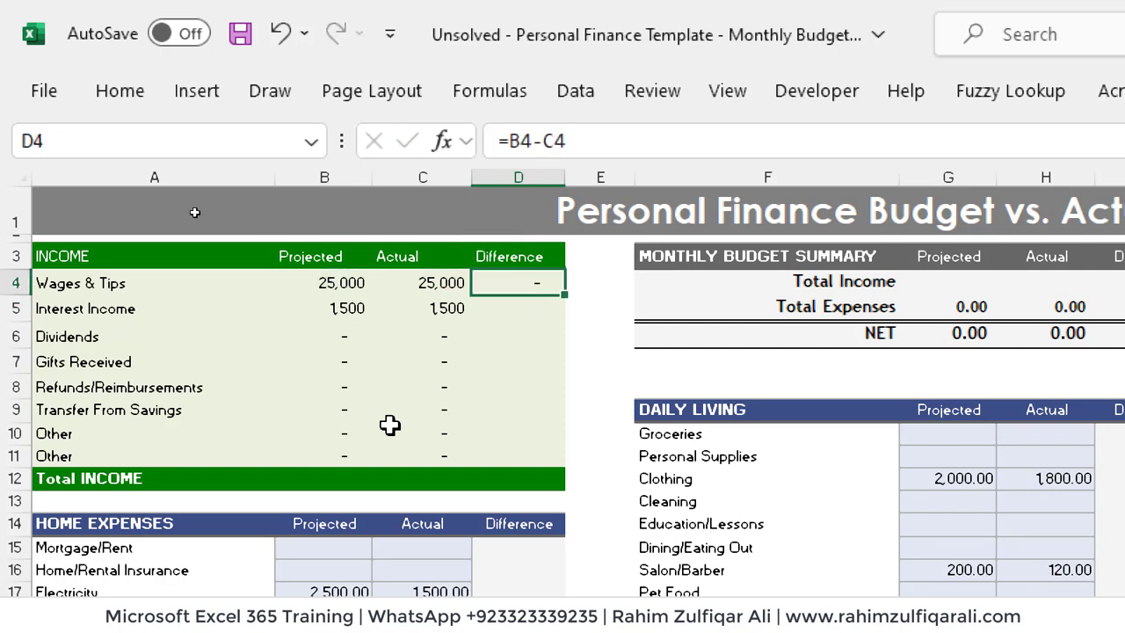
- Fill the difference formula from D4 down through D11 for the remaining income rows
key("shift+Down")
key("shift+Down")
key("shift+Down")
key("shift+Down")
key("shift+Down")
key("shift+Down")
key("shift+Down")
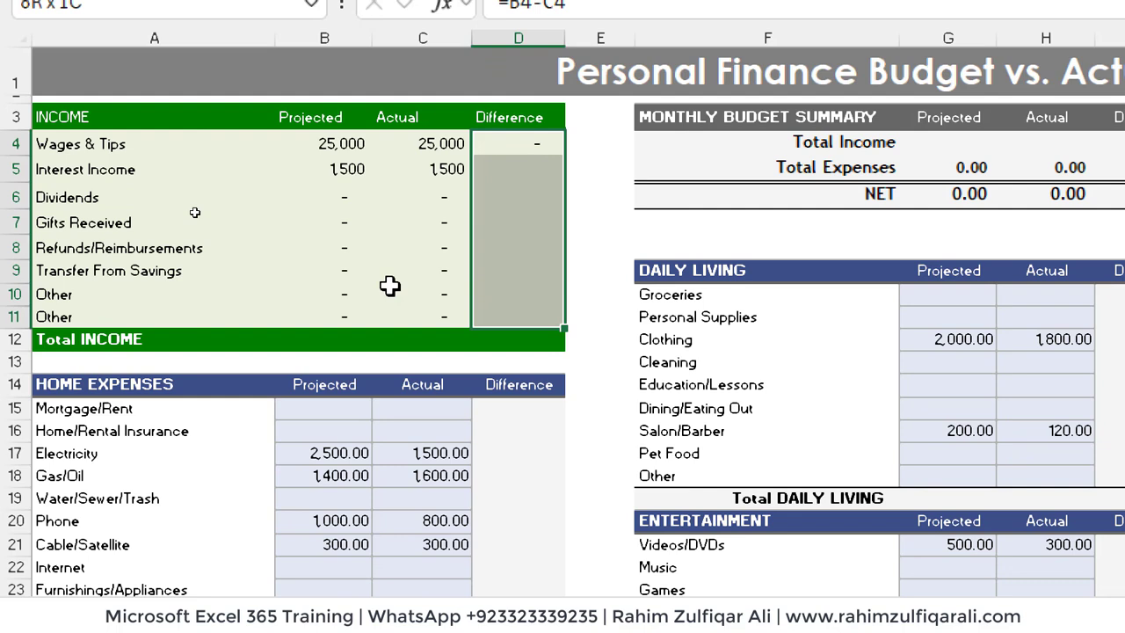
key("ctrl+d")
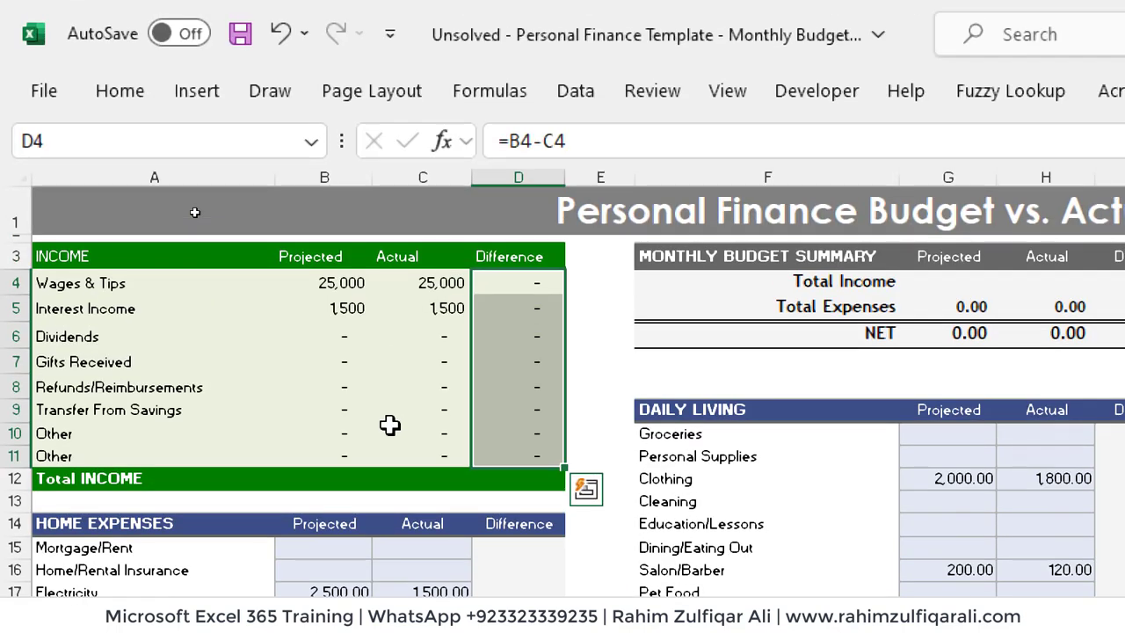
- Add SUM totals to the Total INCOME row for the projected, actual and difference columns (B12:D12)
key("Down")
key("Down")
key("Down")
key("Down")
key("Down")
key("Down")
key("Down")
key("Left")
key("Down")
key("Left")
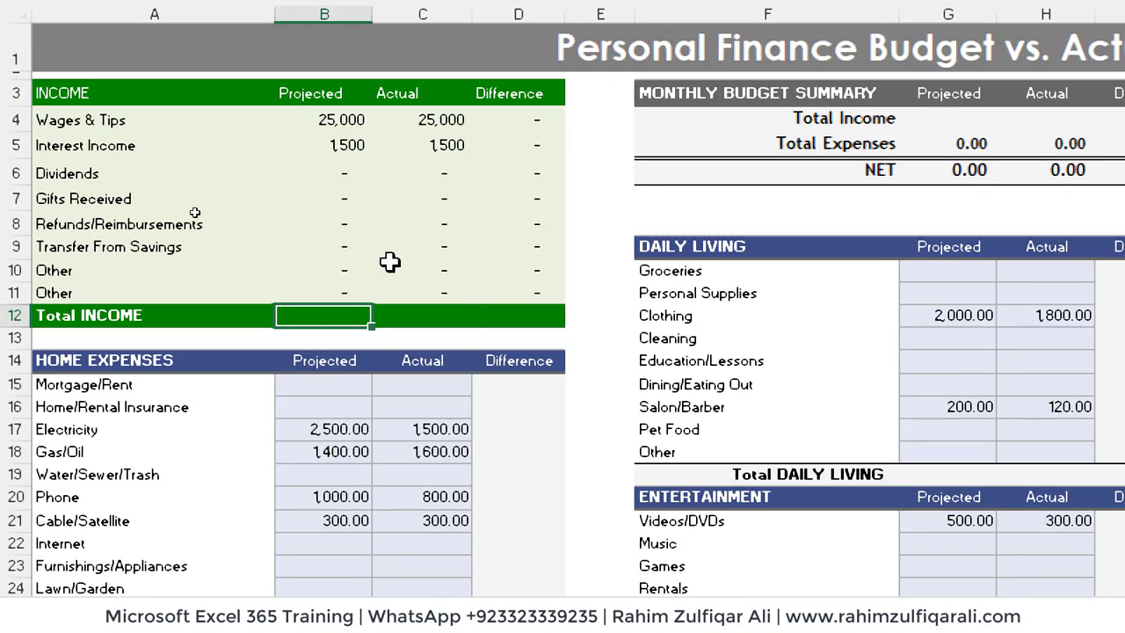
key("shift+Right")
key("shift+Right")
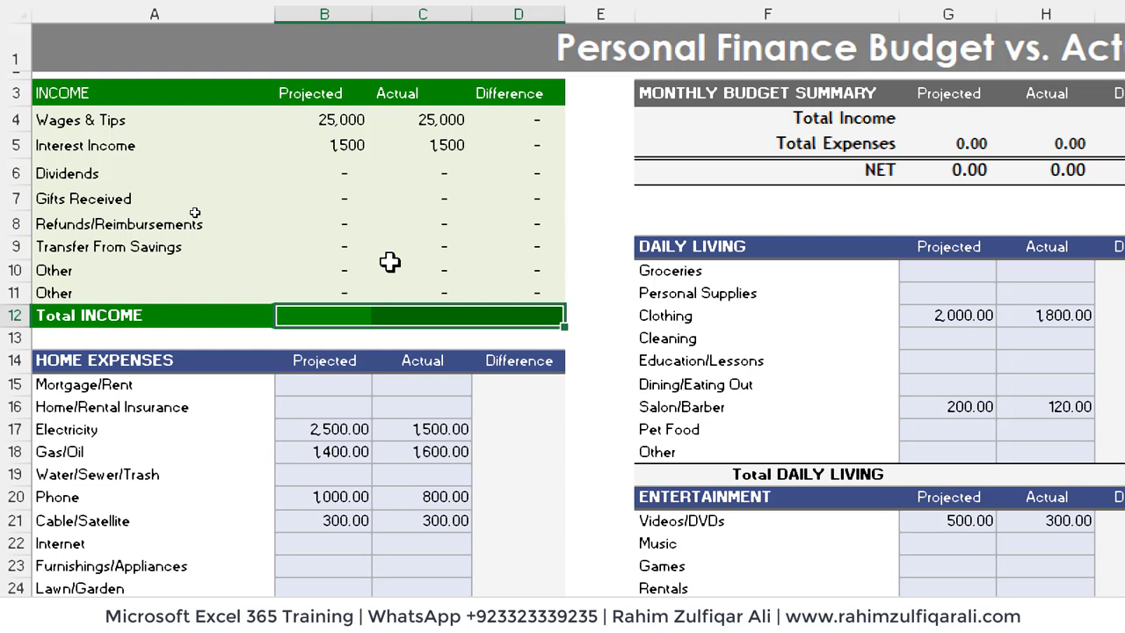
key("alt+equal")
key("ctrl+Return")
- Check the ranges summed by the Total INCOME formulas in the projected and actual columns
key("shift+Left")
key("shift+Left")
key("F2")
key("Tab")
key("F2")
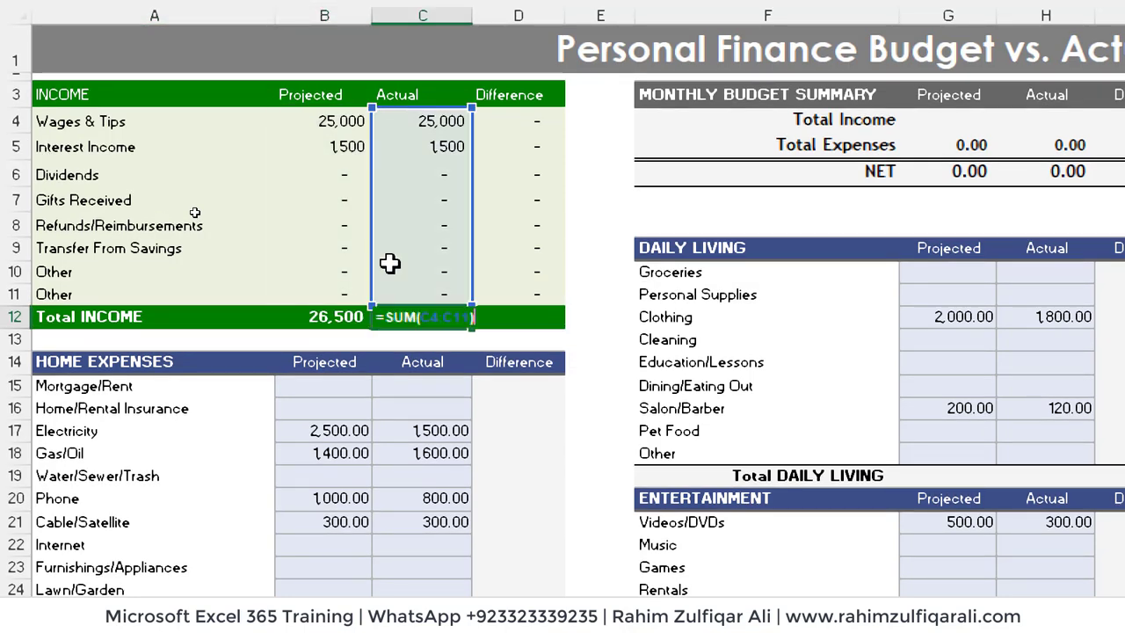
key("Escape")
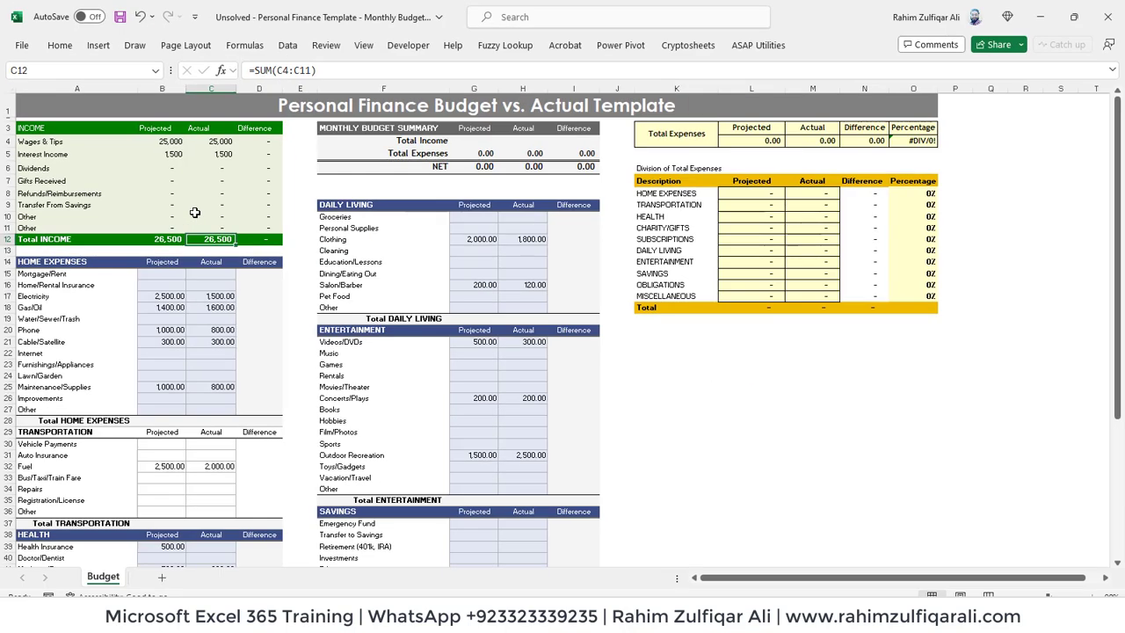
- Try filling the entire projected and actual home expenses range B15:C27 with 0, and undo the fill
key("Left")
key("Down")
key("Down")
key("Down")
key("Down")
key("Down")
key("Up")
key("Up")
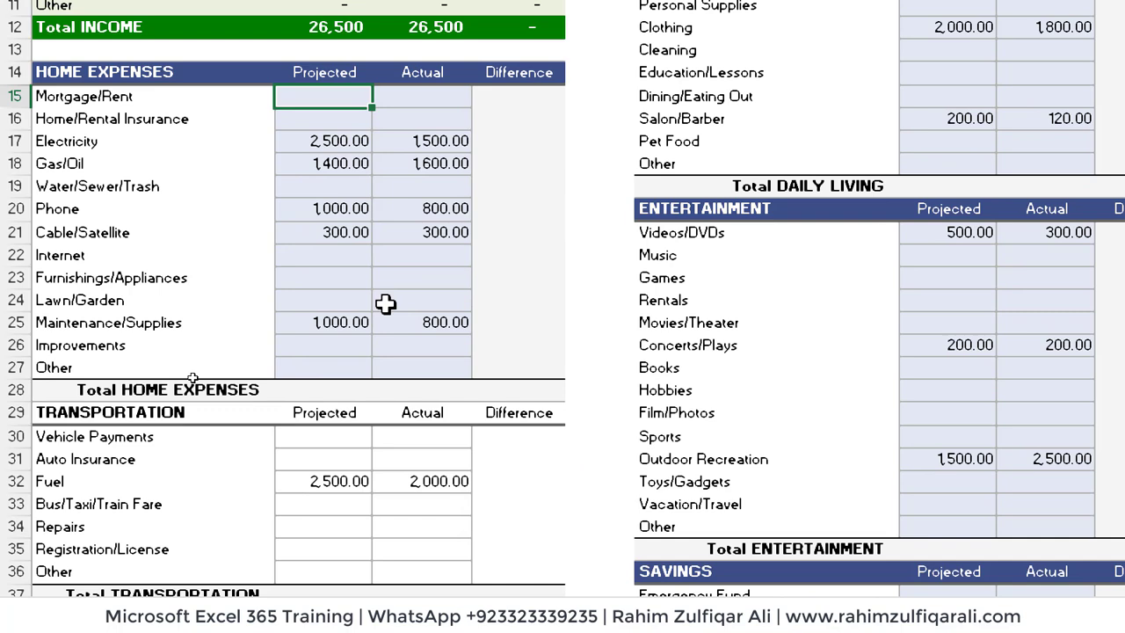
key("shift+Right")
key("shift+Down")
key("shift+Down")
key("shift+Down")
key("shift+Down")
key("shift+Down")
key("shift+Down")
key("shift+Down")
key("shift+Down")
key("shift+Down")
key("shift+Down")
key("shift+Down")
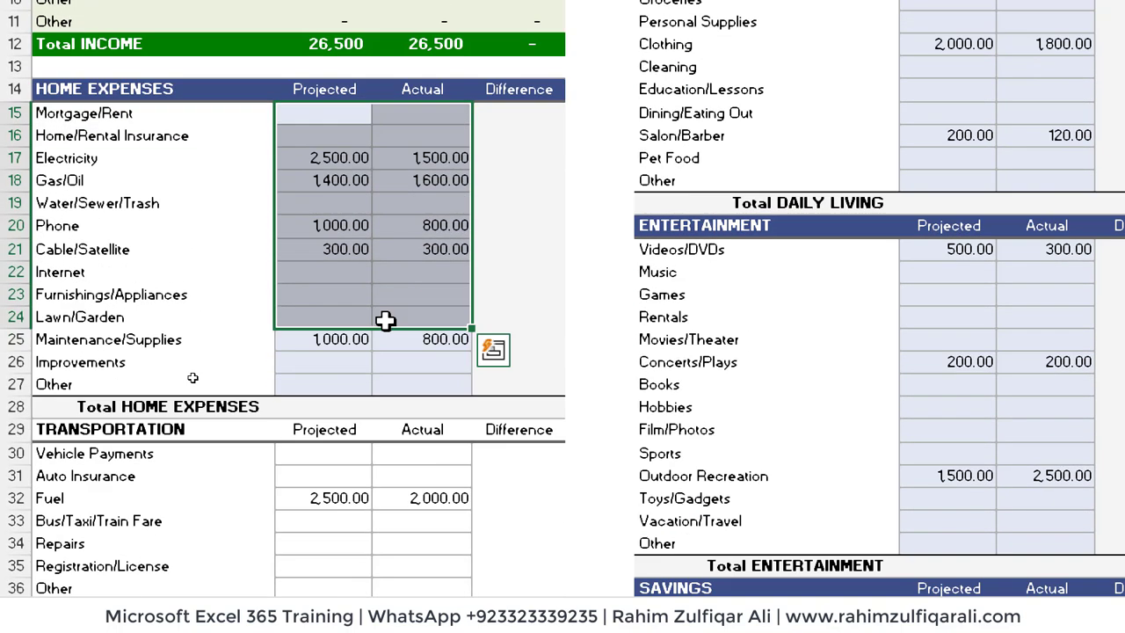
key("shift+Down")
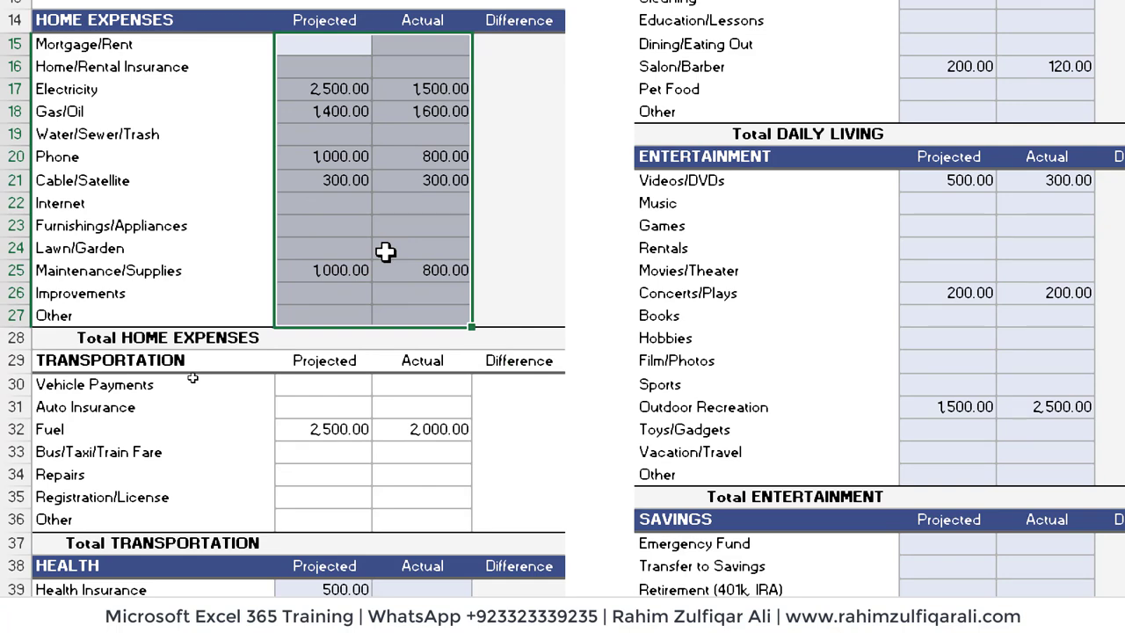
type("0")
key("ctrl+Return")
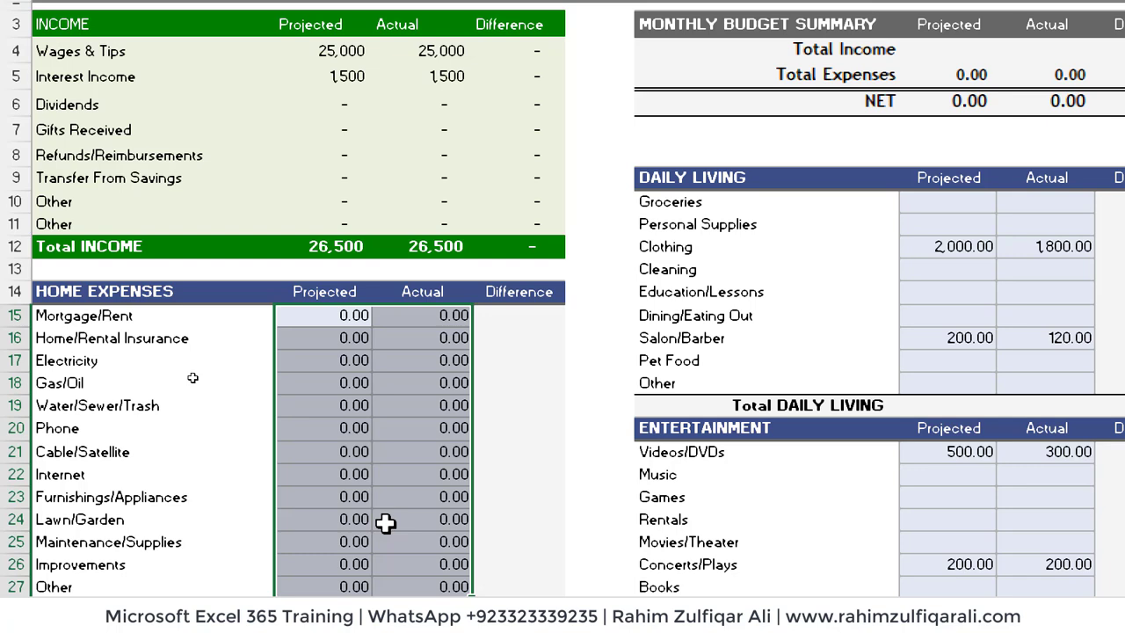
key("ctrl+z")
key("shift+BackSpace")
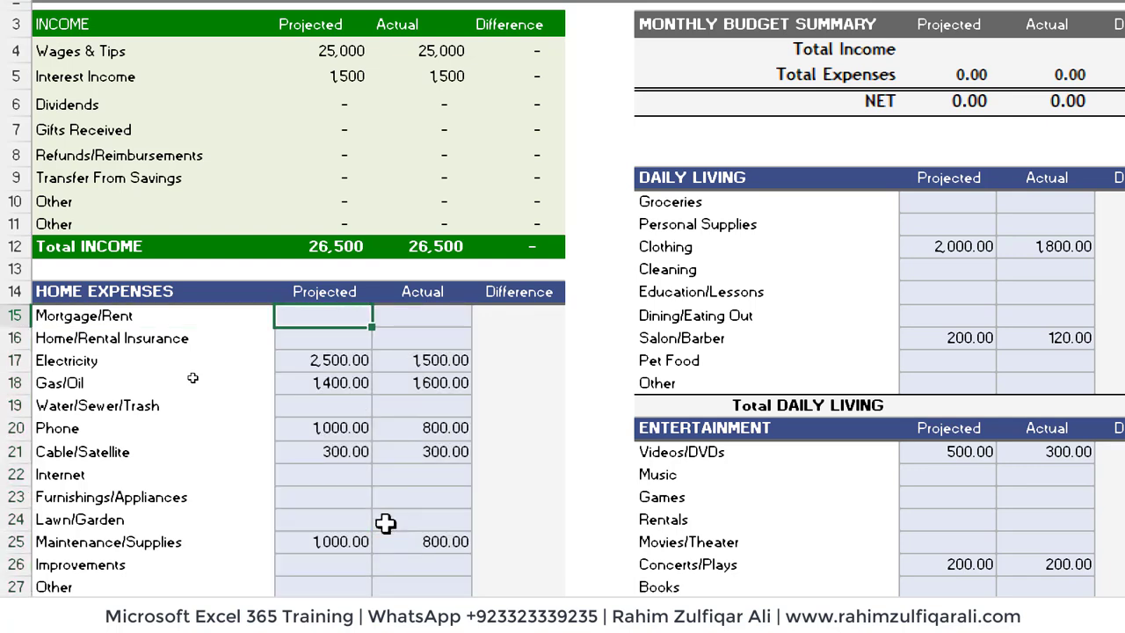
- Select only the blank cells in the home expenses range B15:C27 using Go To Special with the Blanks option
key("shift+Right")
key("shift+Down")
key("shift+Down")
key("shift+Down")
key("shift+Down")
key("shift+Down")
key("shift+Down")
key("shift+Down")
key("shift+Down")
key("shift+Down")
key("shift+Down")
key("shift+Down")
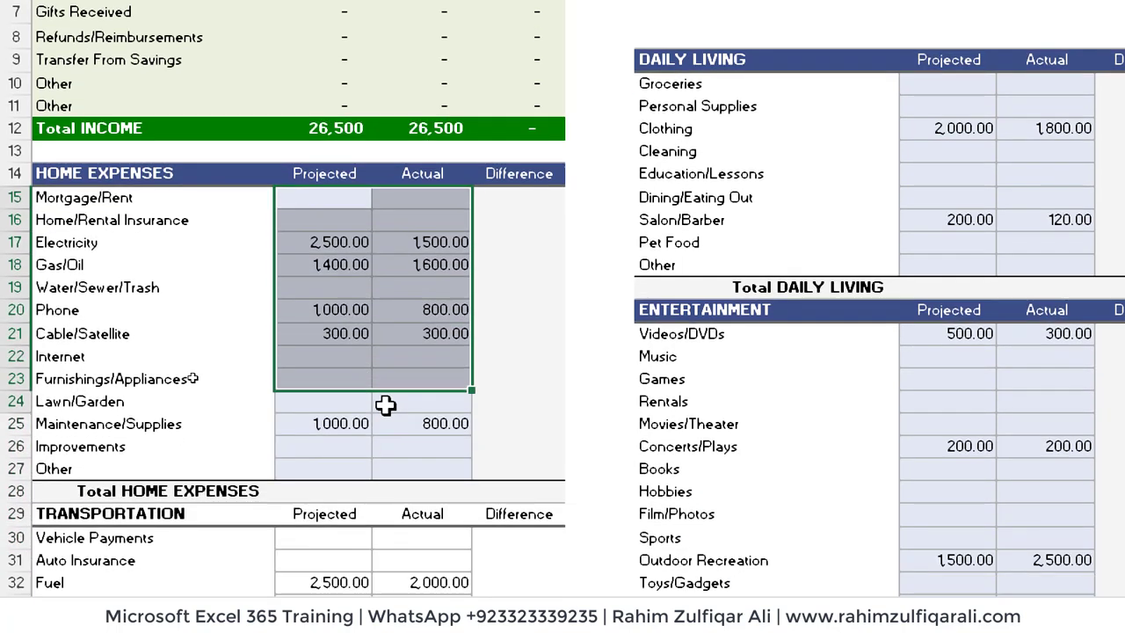
key("shift+Down")
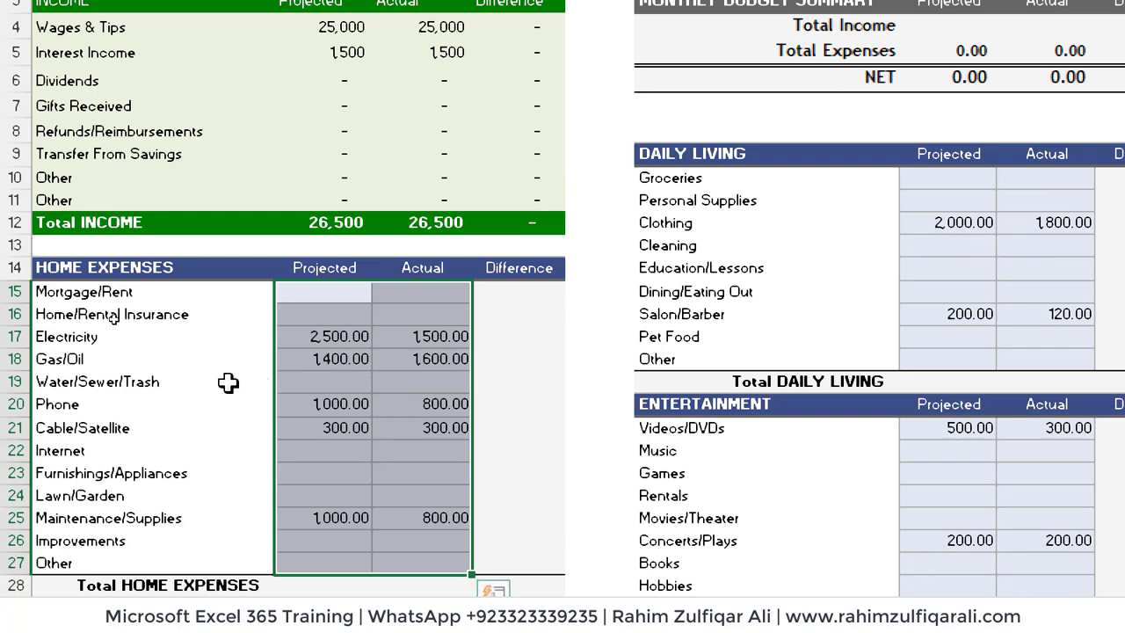
key("F5")
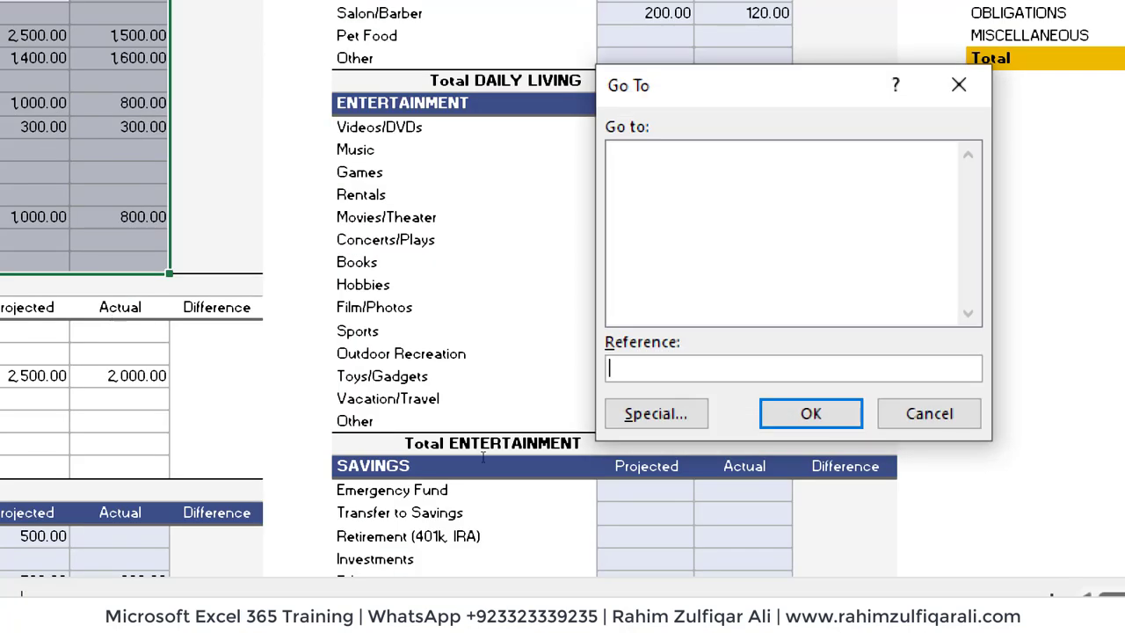
left_click(658, 415)
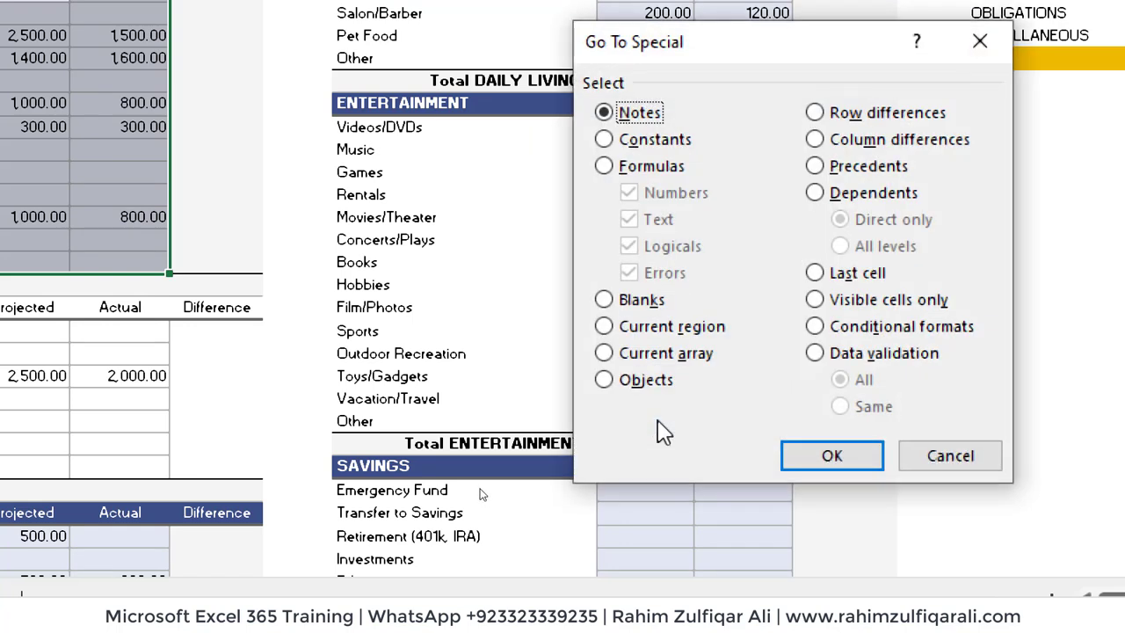
left_click(604, 300)
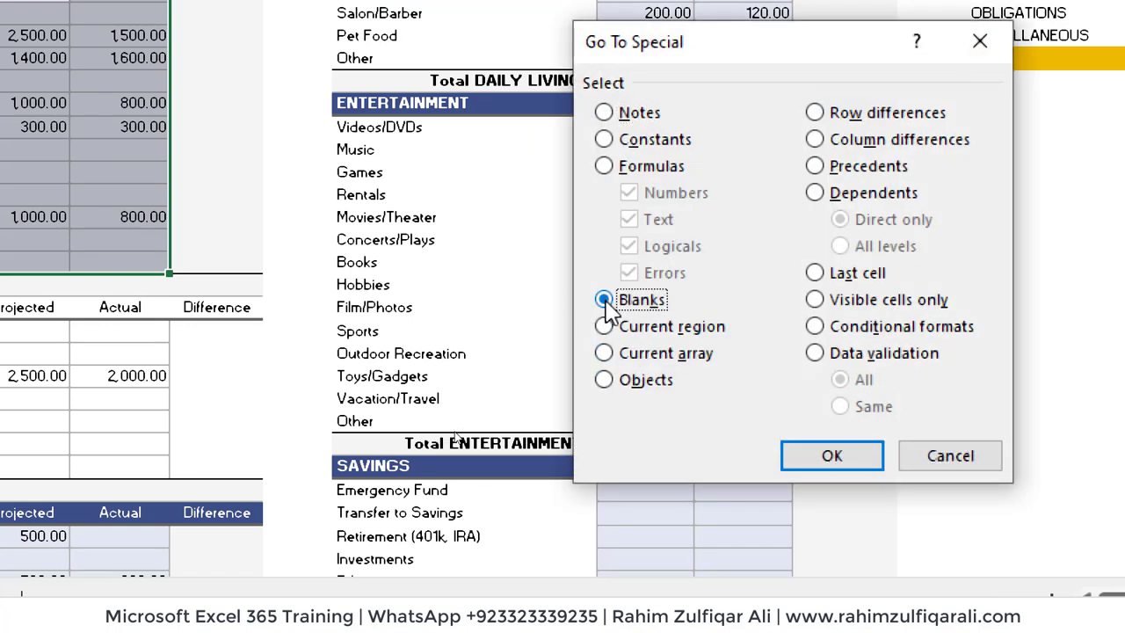
left_click(832, 456)
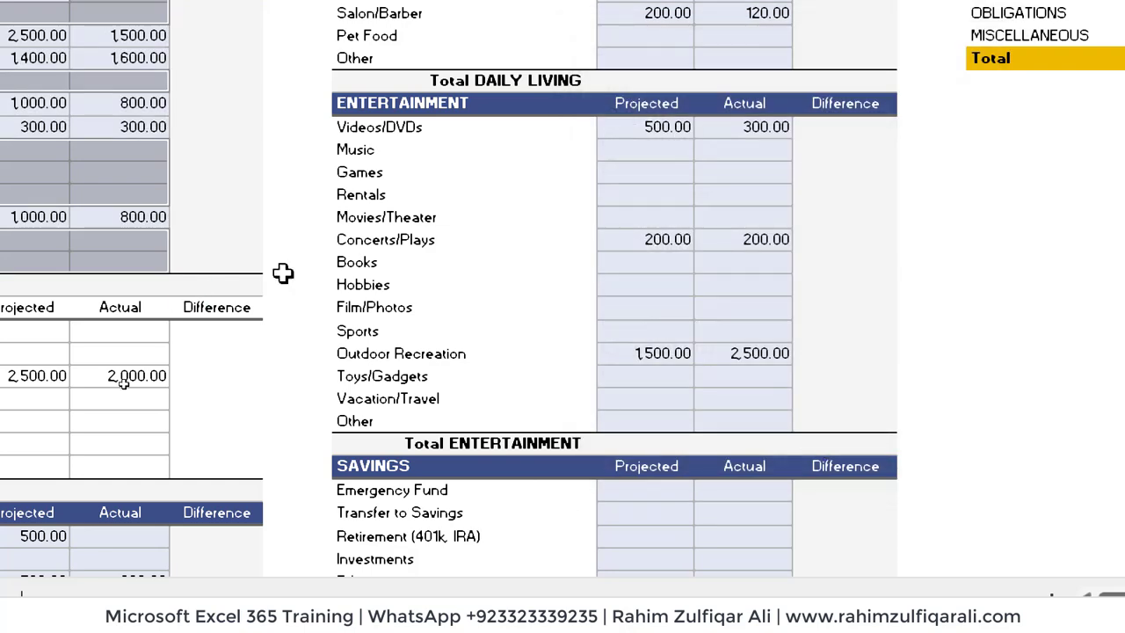
scroll(572, 346, "left", 3)
scroll(250, 389, "up", 4)
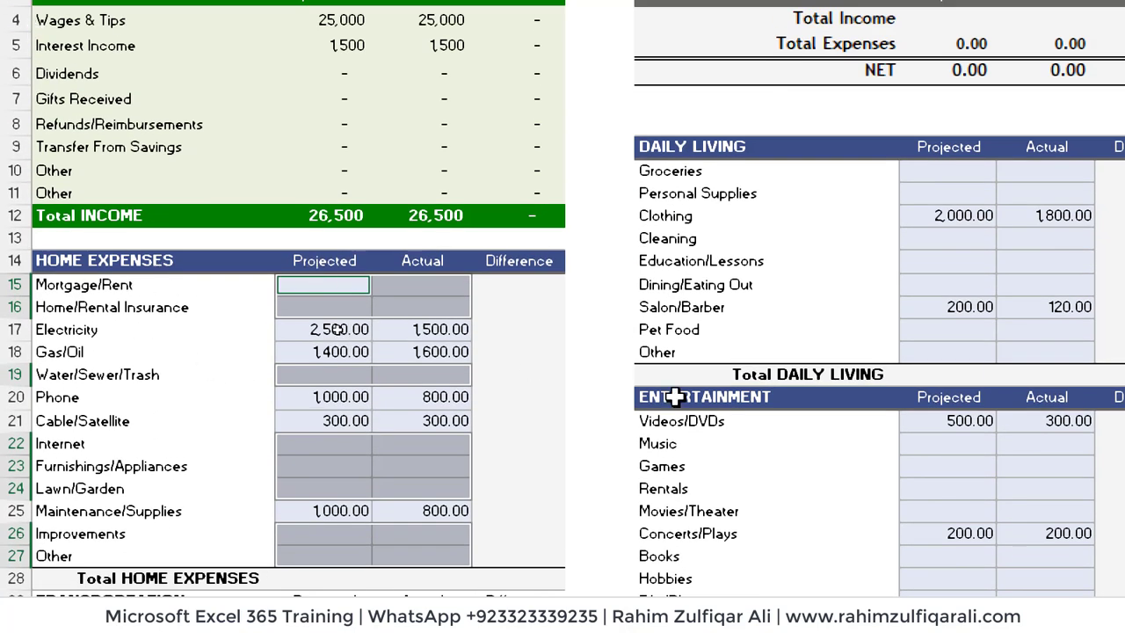
- Fill all the selected blank cells in the home expenses projected and actual columns with 0
type("0")
key("ctrl+Return")
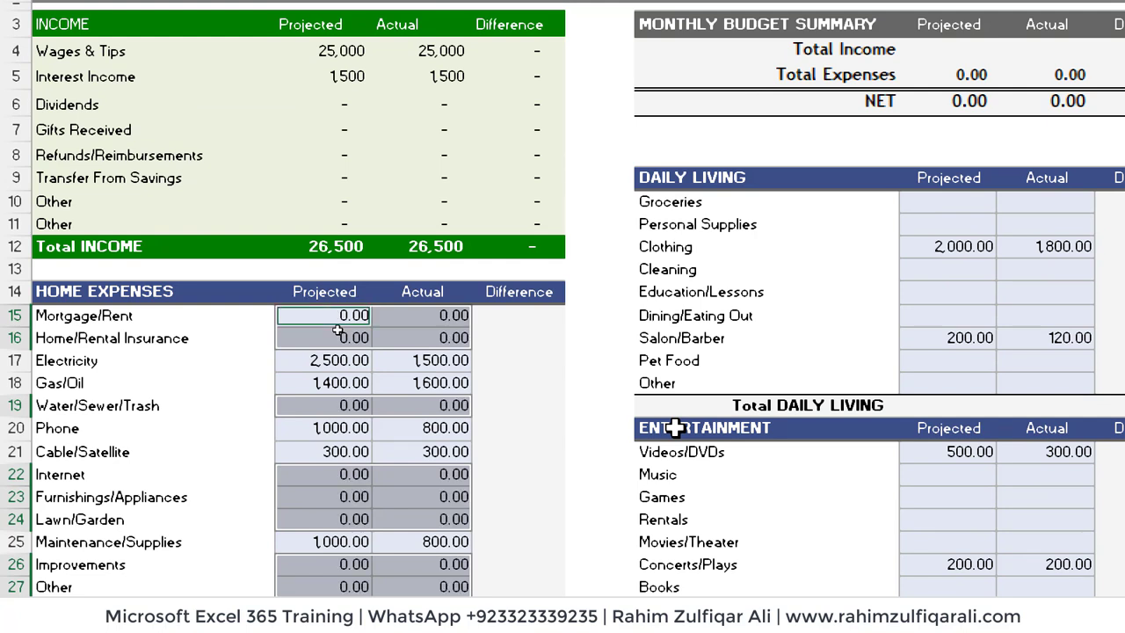
- Enter the difference formula =B15-C15 for Mortgage/Rent in D15 and fill it down through D27
key("Right")
key("Right")
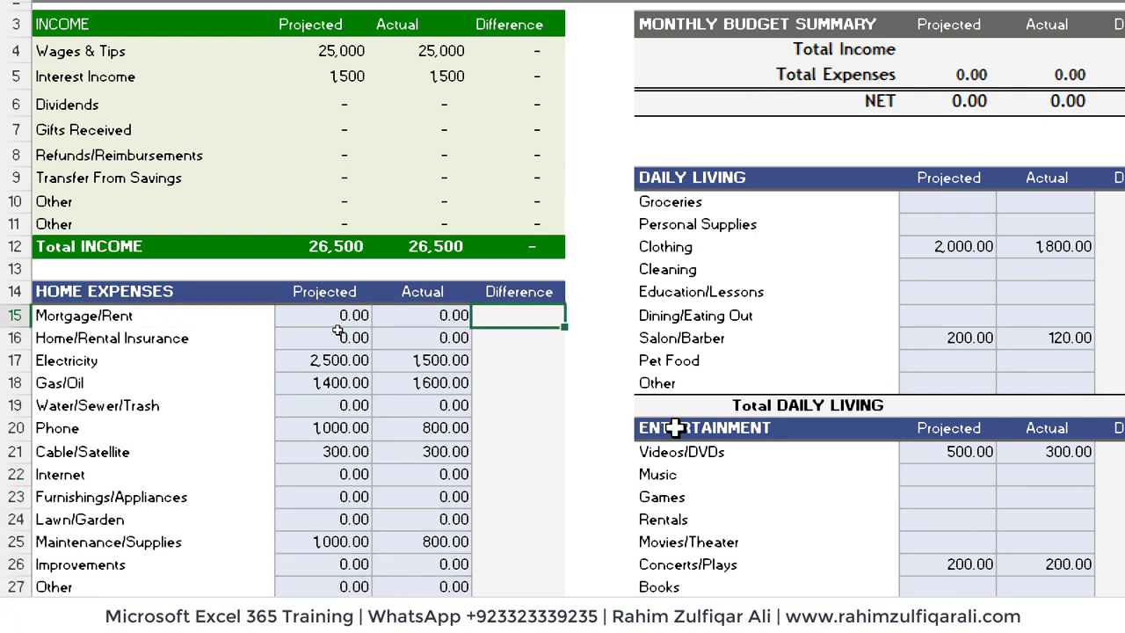
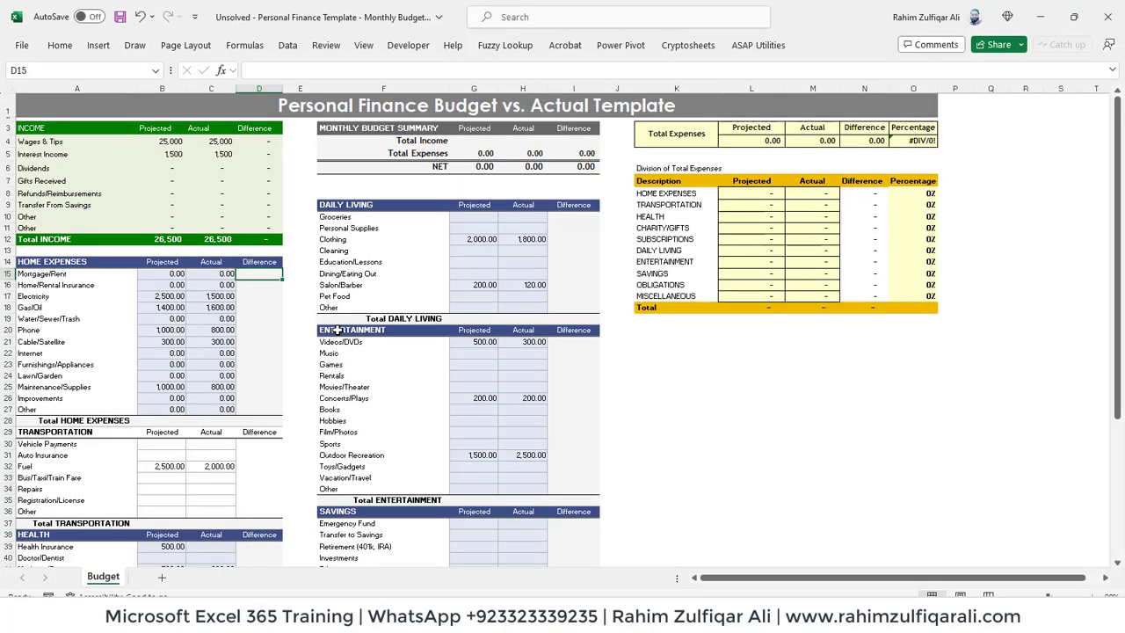
key("Left")
key("Left")
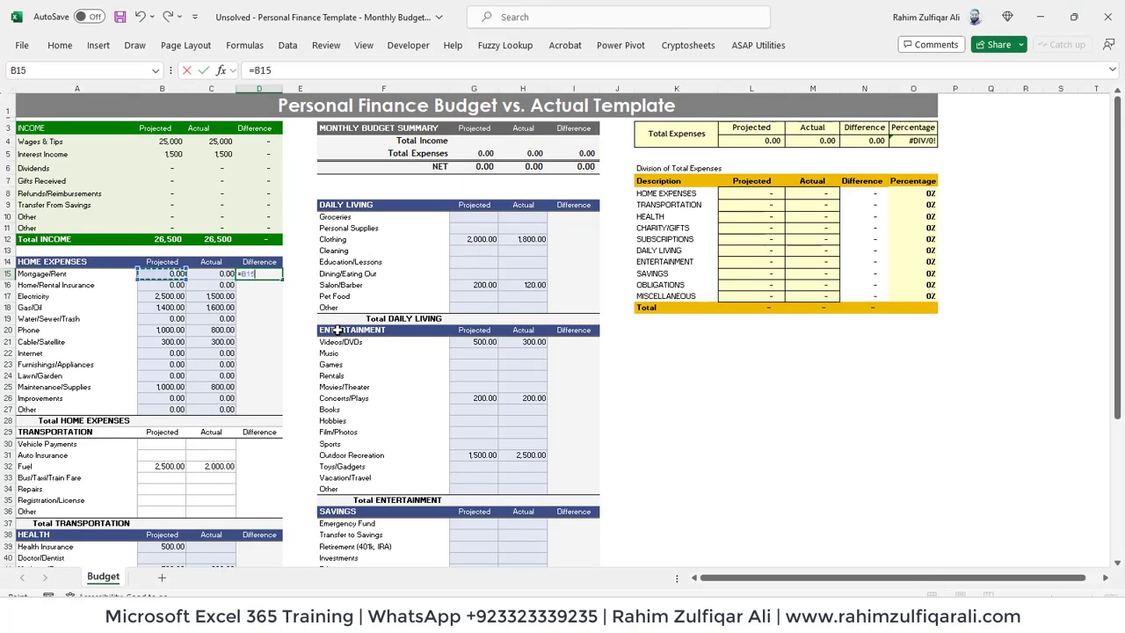
key("ctrl+Return")
key("shift+Down")
key("shift+Down")
key("shift+Down")
key("shift+Down")
key("shift+Down")
key("shift+Down")
key("shift+Down")
key("shift+Down")
key("shift+Down")
key("shift+Down")
key("shift+Down")
key("shift+Down")
key("shift+Down")
key("shift+Up")
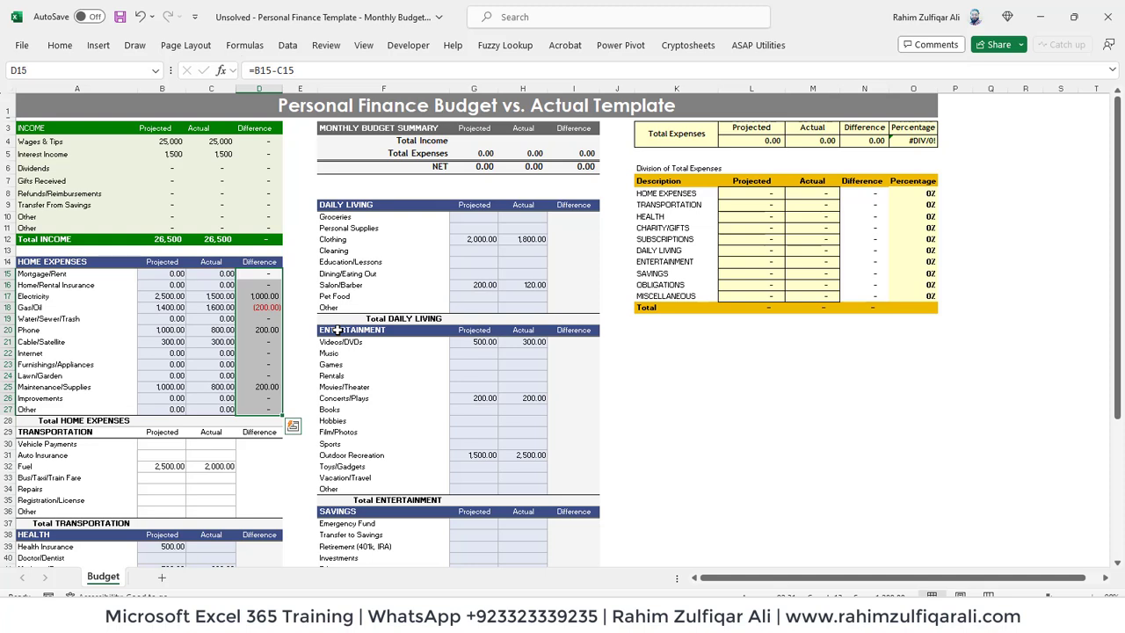
key("ctrl+d")
- Add SUM totals to the Total HOME EXPENSES row for the projected, actual and difference columns (B28:D28)
key("ctrl+Down")
key("Left")
key("Left")
key("Down")
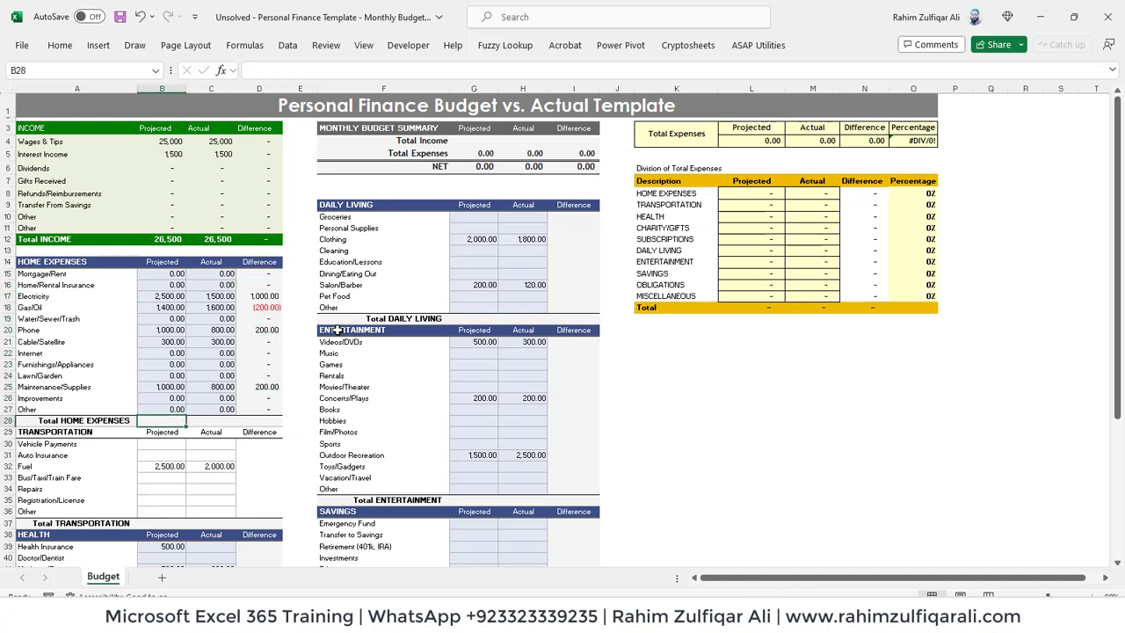
key("shift+Right")
key("shift+Right")
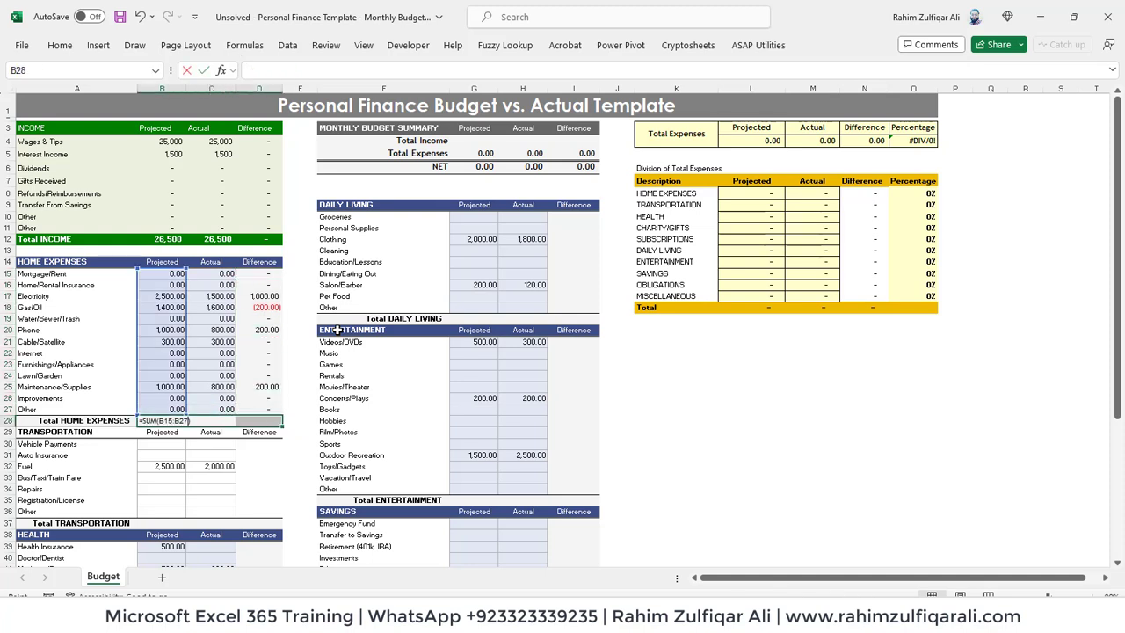
key("alt+equal")
key("Left")
key("Right")
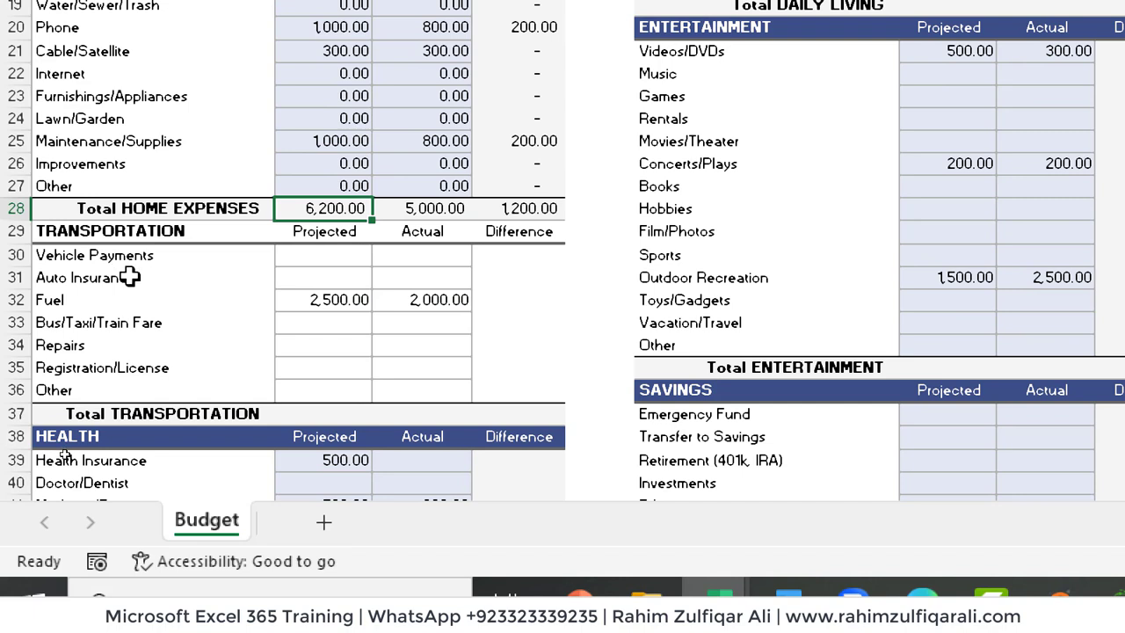
- Copy the HEALTH header row A38:D38
left_click(129, 277)
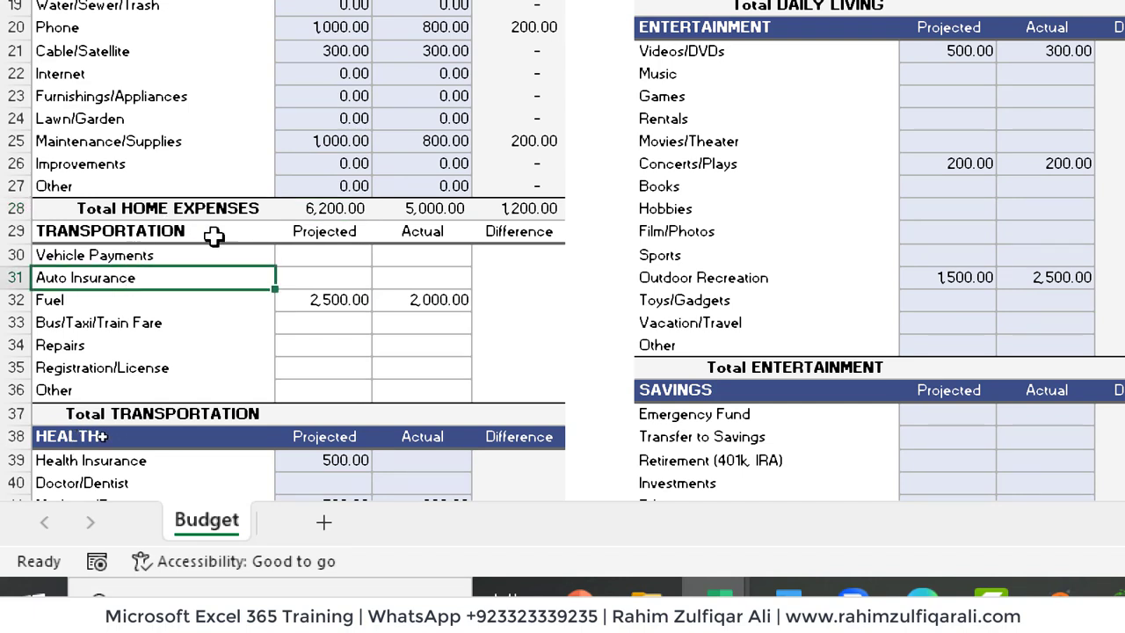
left_click(200, 441)
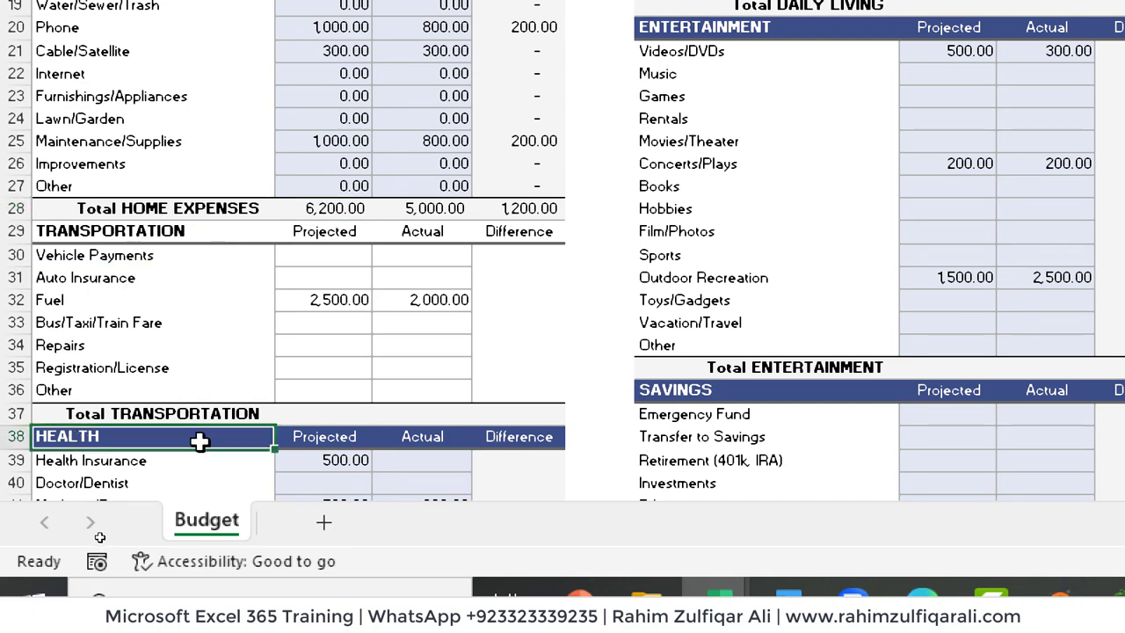
key("shift+Right")
key("shift+Right")
key("shift+Right")
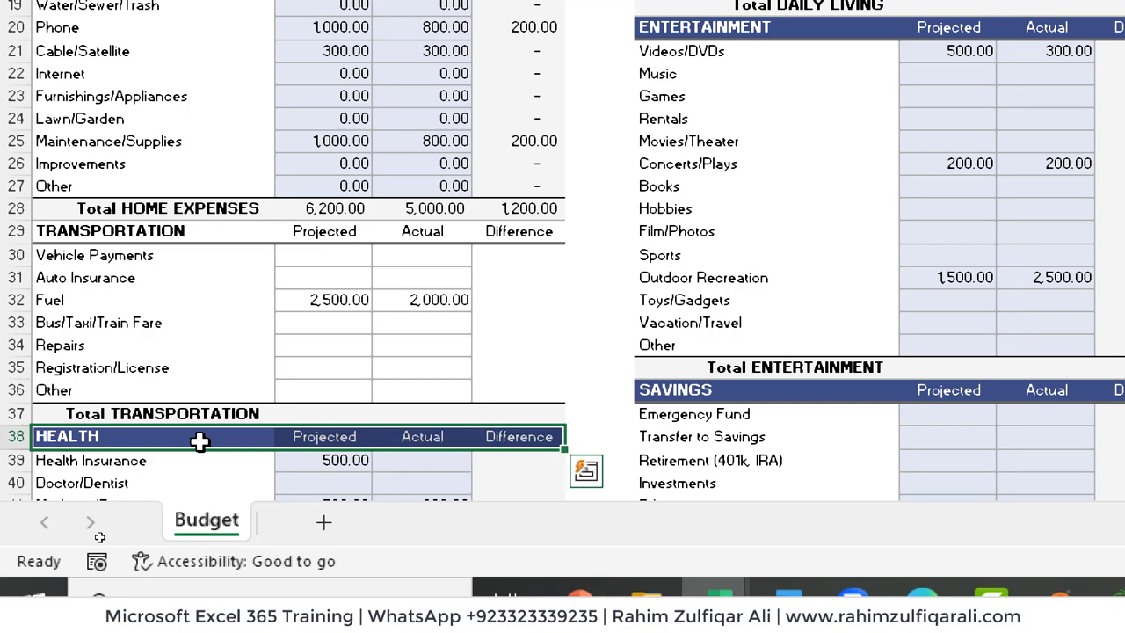
key("ctrl+c")
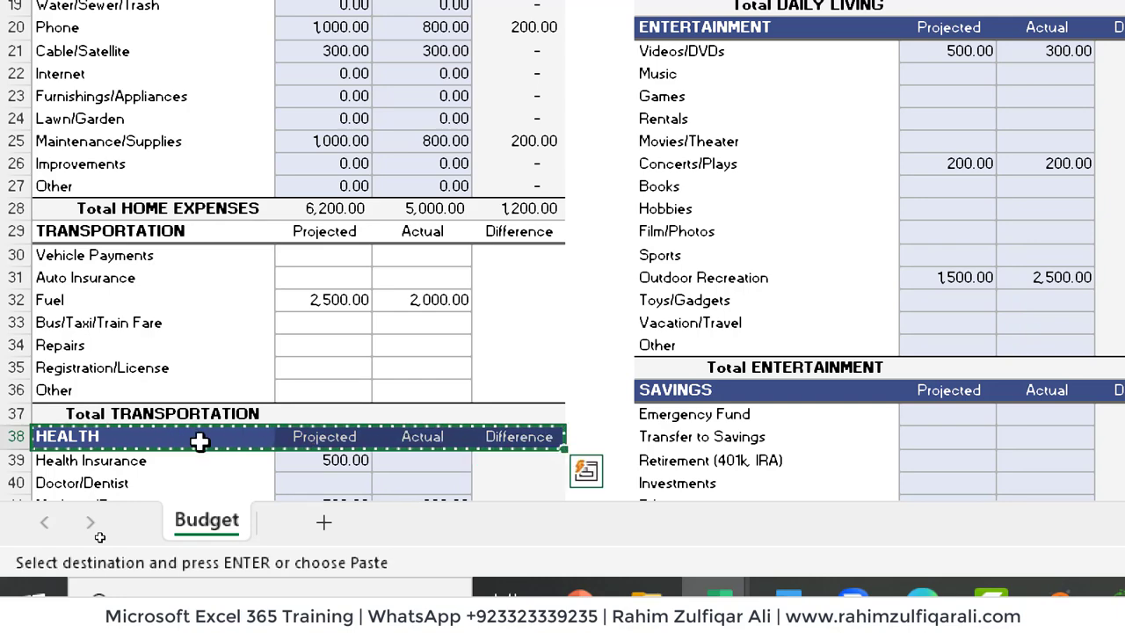
- Paste only the copied header's formats onto the TRANSPORTATION header row at A29 using Paste Special, and end copy mode
left_click(122, 230)
scroll(26, 18, "up", 5)
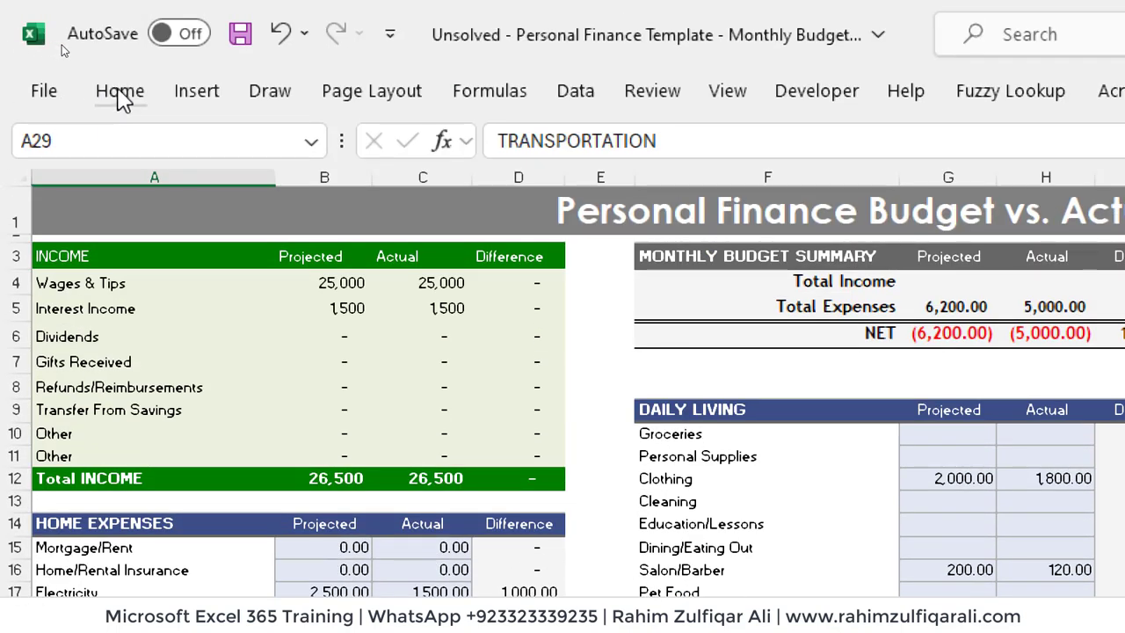
left_click(127, 101)
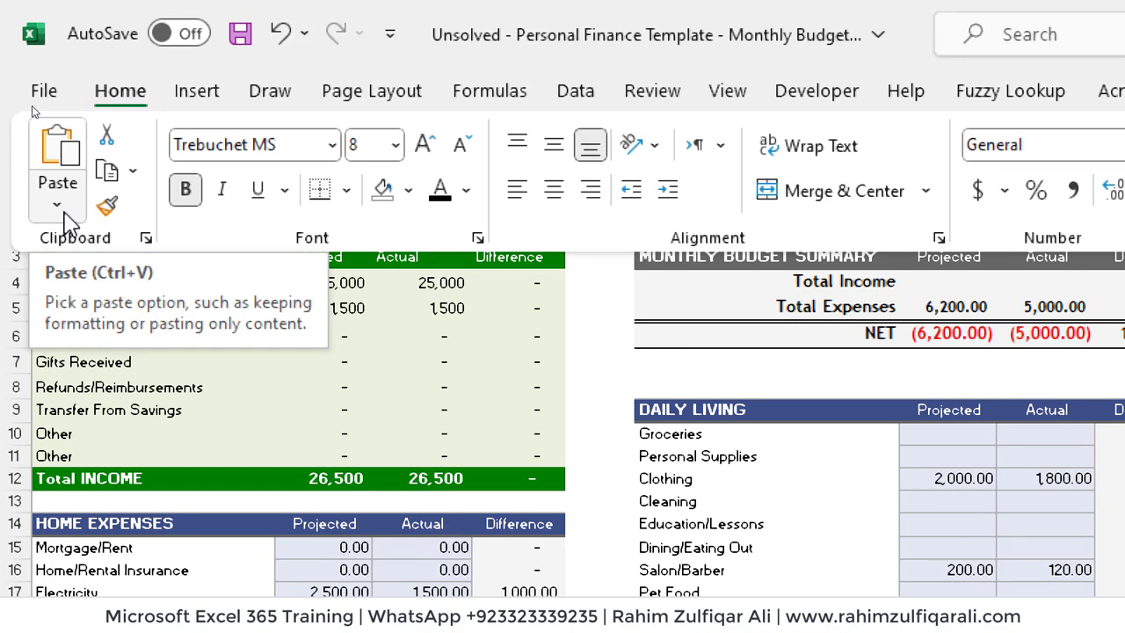
left_click(57, 205)
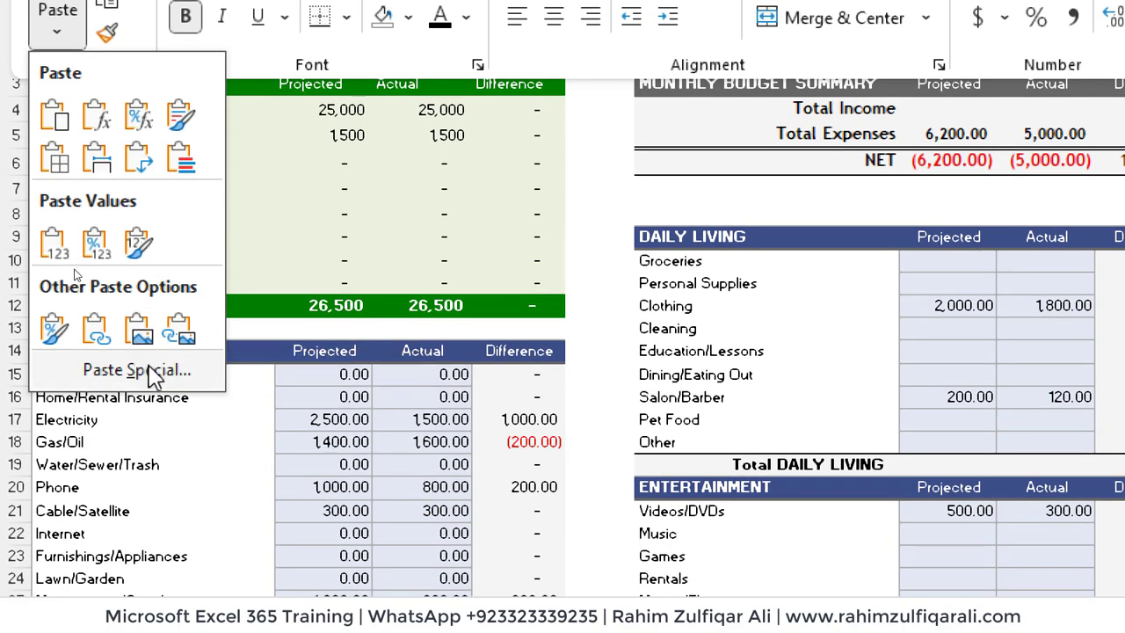
left_click(152, 373)
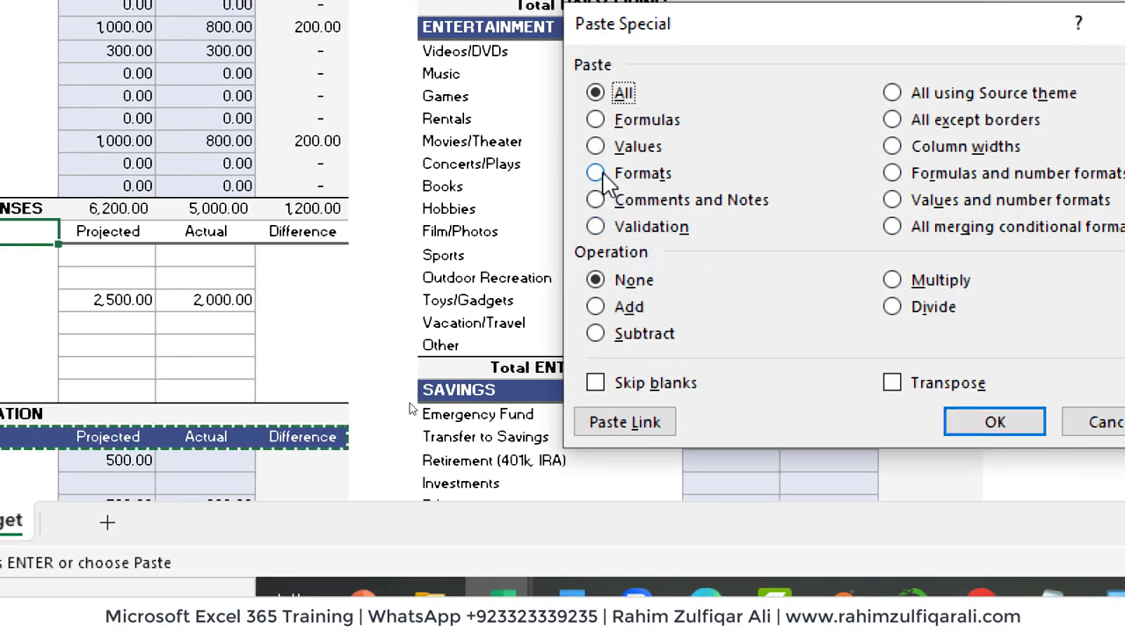
left_click(601, 175)
left_click(994, 423)
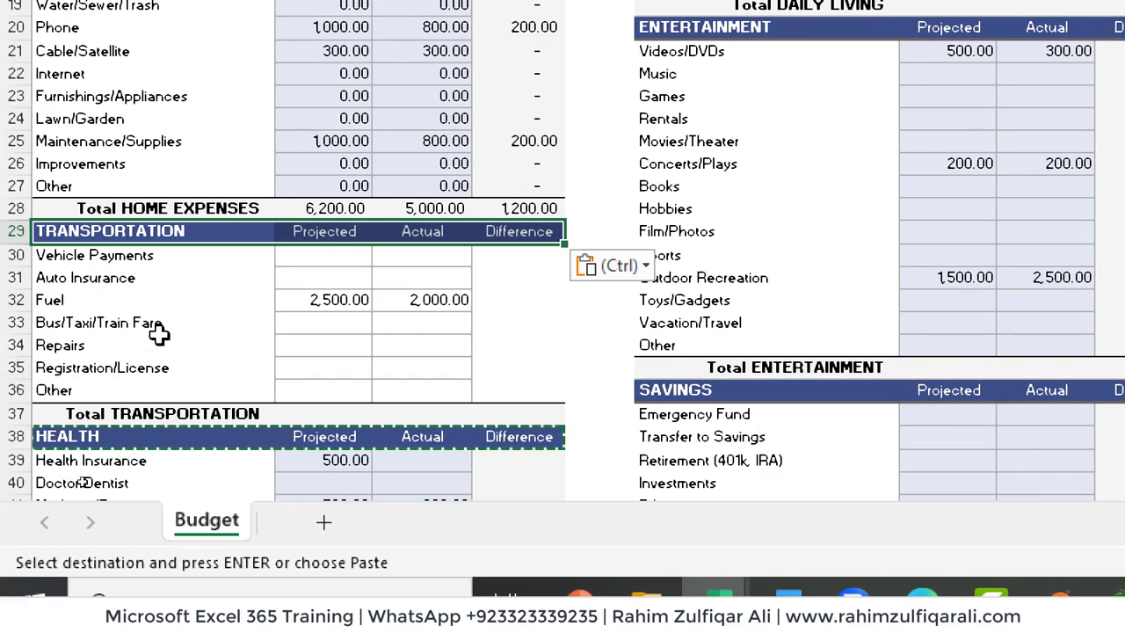
left_click(53, 324)
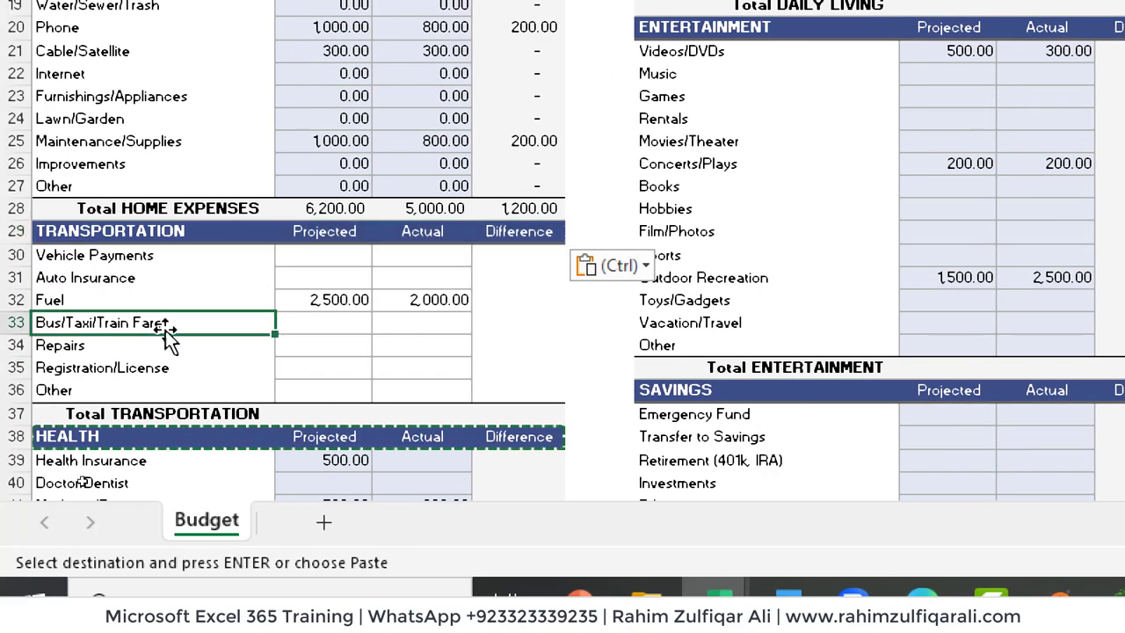
left_click(163, 254)
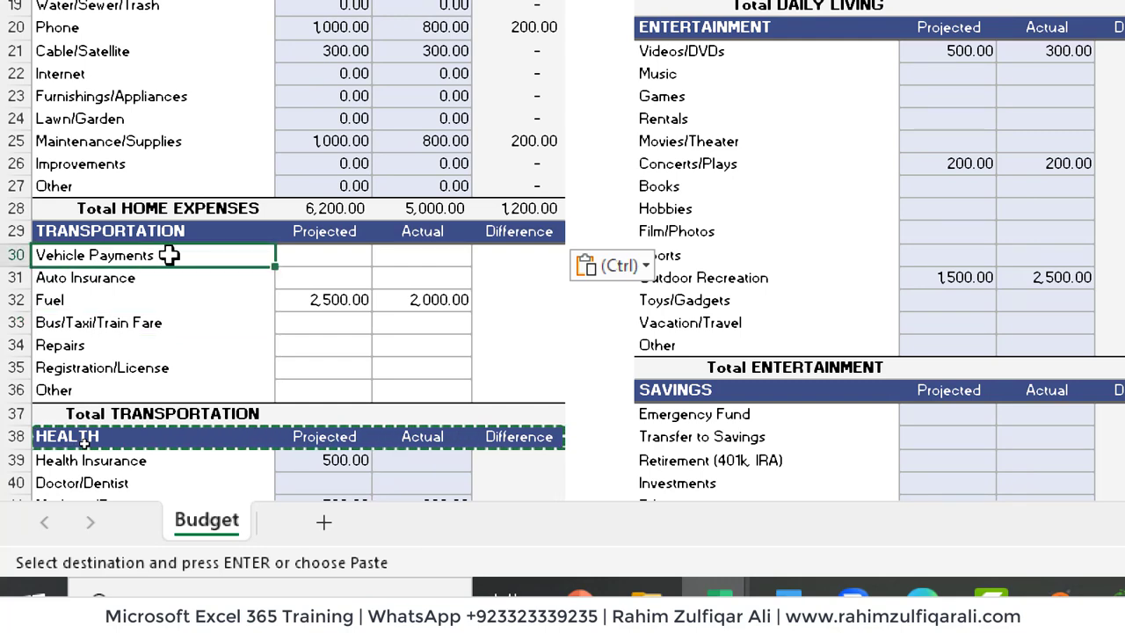
key("Escape")
- Copy the Health Insurance row A39:D39
key("Down")
key("Down")
key("Down")
key("Down")
key("Down")
key("Down")
key("Down")
key("Down")
key("Down")
key("Down")
key("Down")
key("Down")
key("Down")
key("Down")
key("Down")
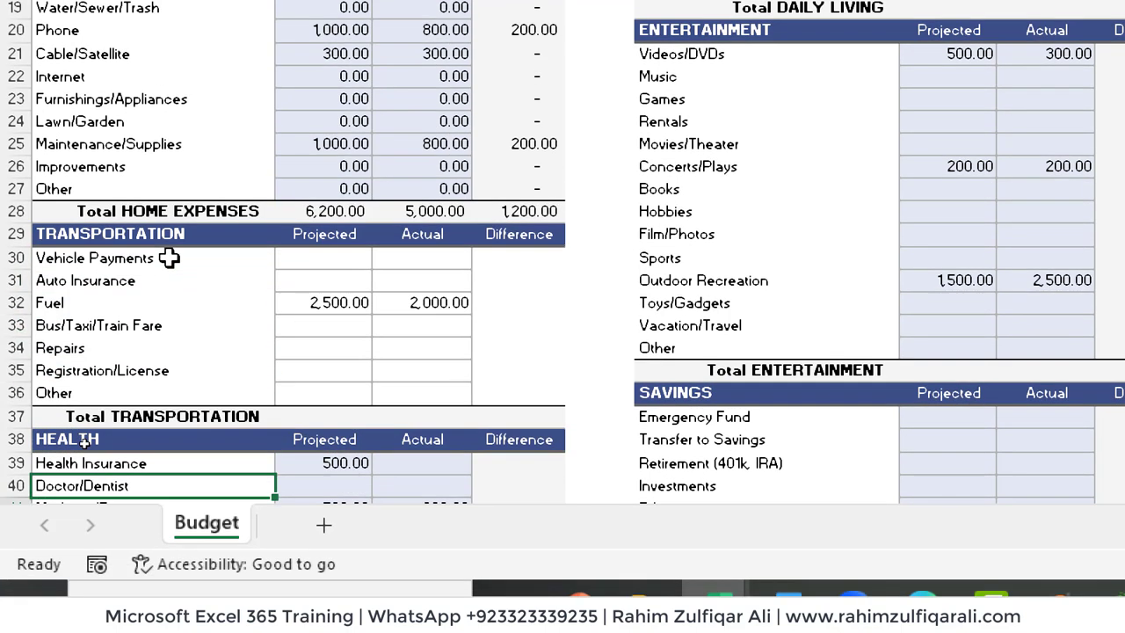
key("Up")
key("Up")
key("Up")
key("Up")
key("Up")
key("Up")
key("shift+Right")
key("shift+Right")
key("shift+Right")
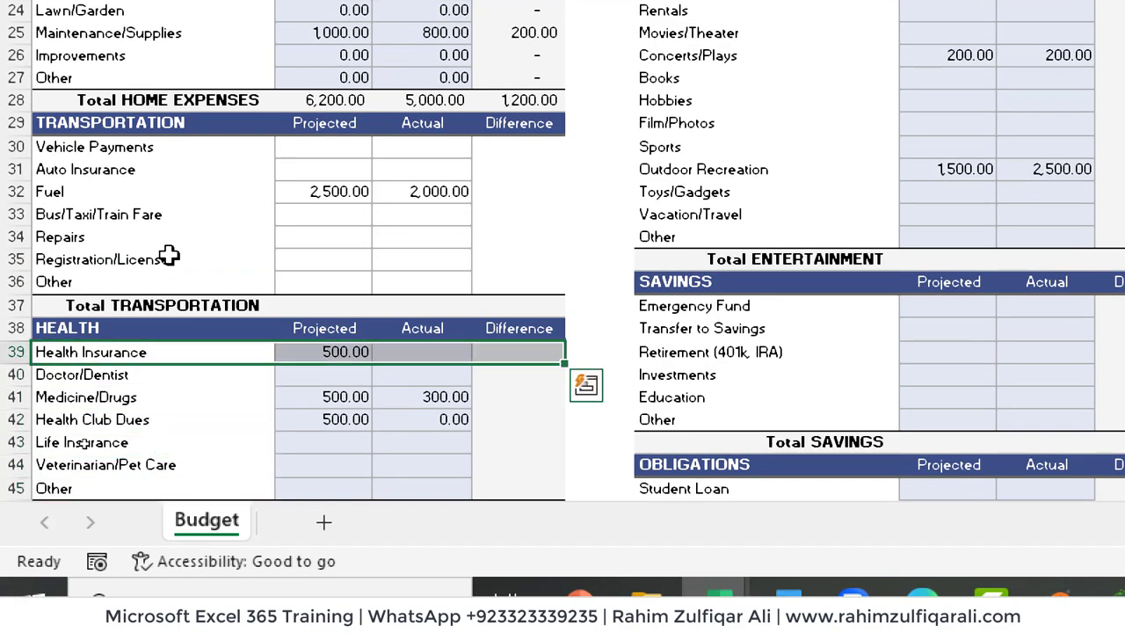
key("ctrl+c")
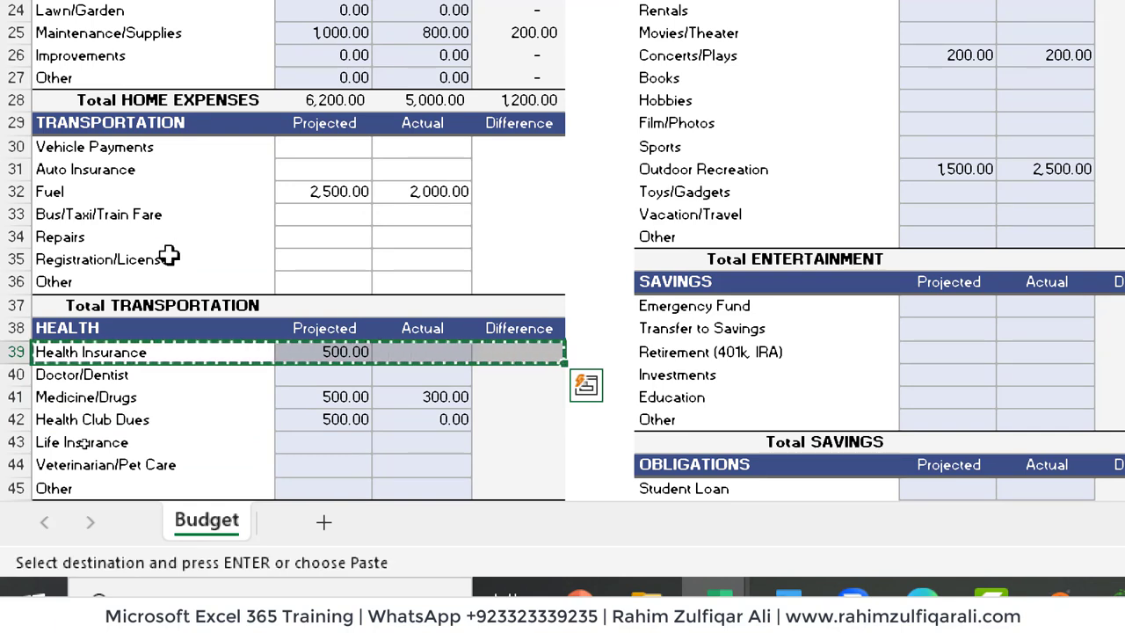
- Paste only the copied row's formats onto the transportation rows A30:D36 using Paste Special, and end copy mode
left_click(130, 160)
left_click(115, 146)
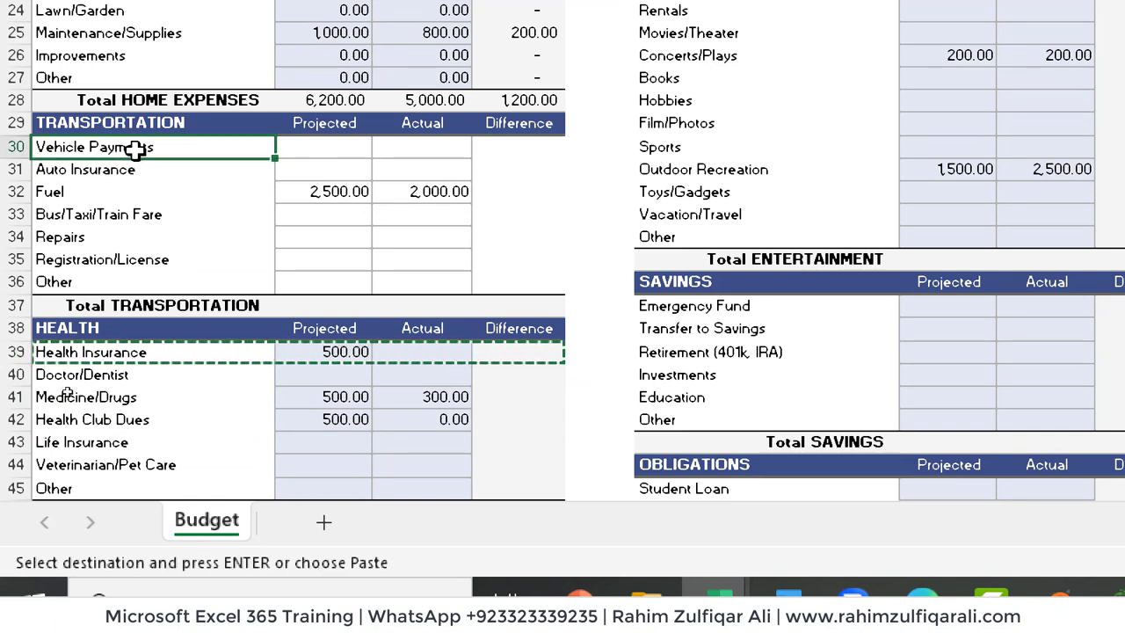
key("shift+Right")
key("shift+Right")
key("shift+Right")
key("shift+Down")
key("shift+Down")
key("shift+Down")
key("shift+Down")
key("shift+Down")
key("shift+Down")
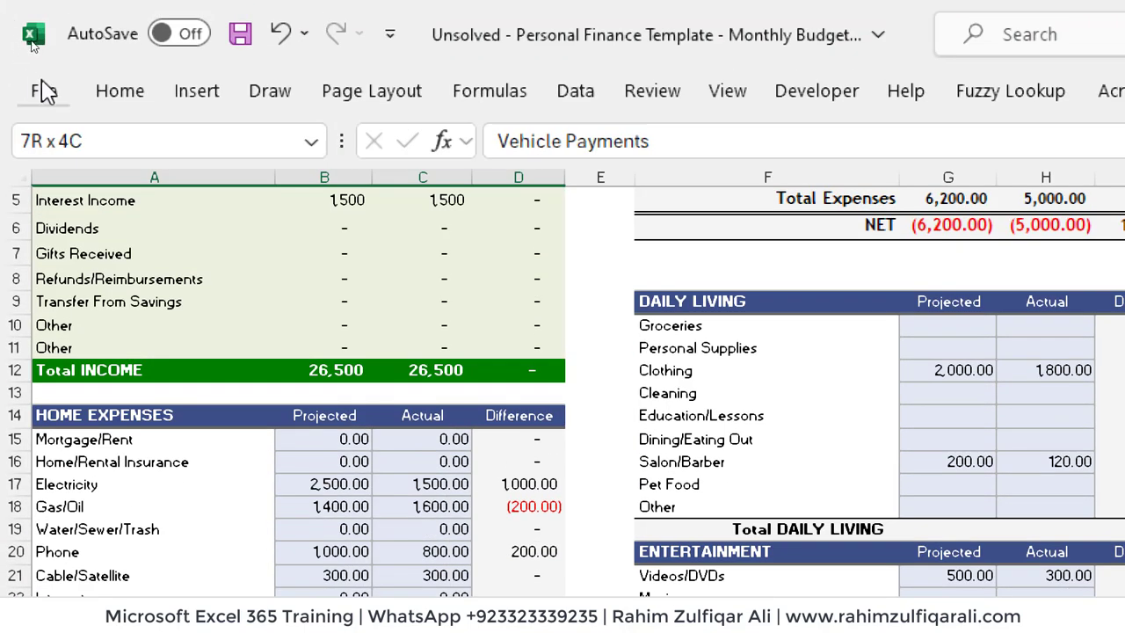
left_click(120, 92)
left_click(58, 207)
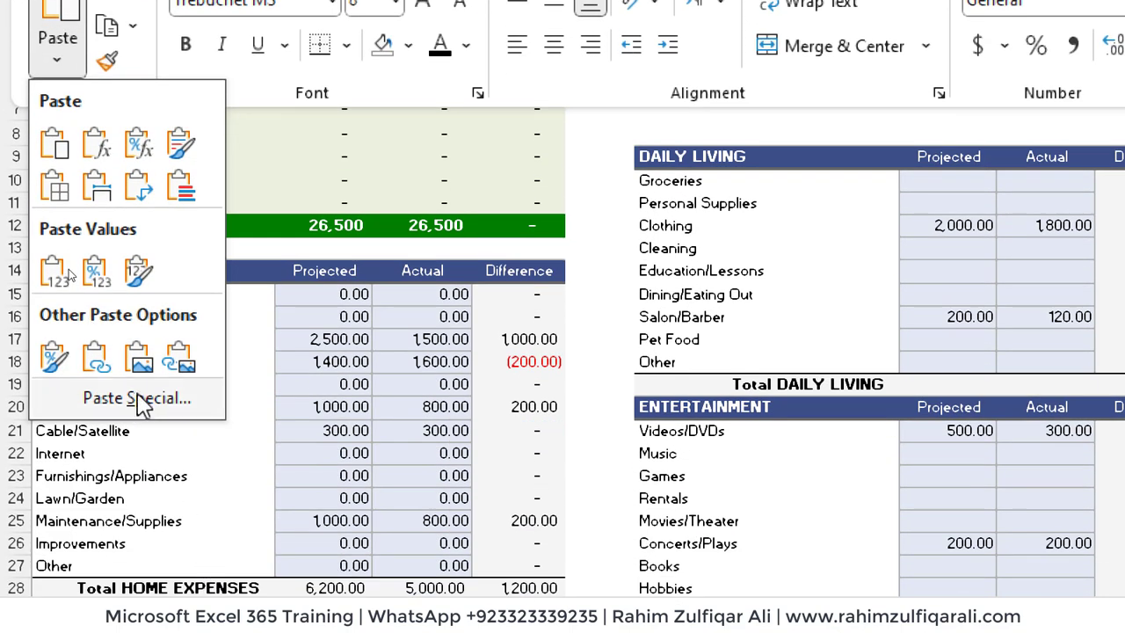
left_click(140, 401)
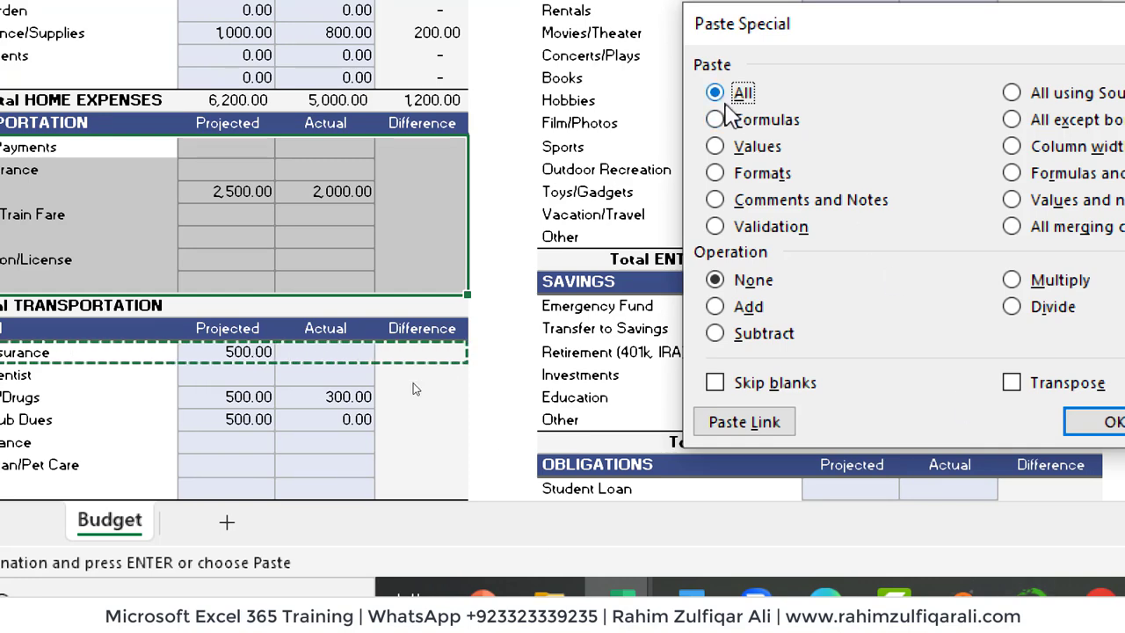
left_click(745, 178)
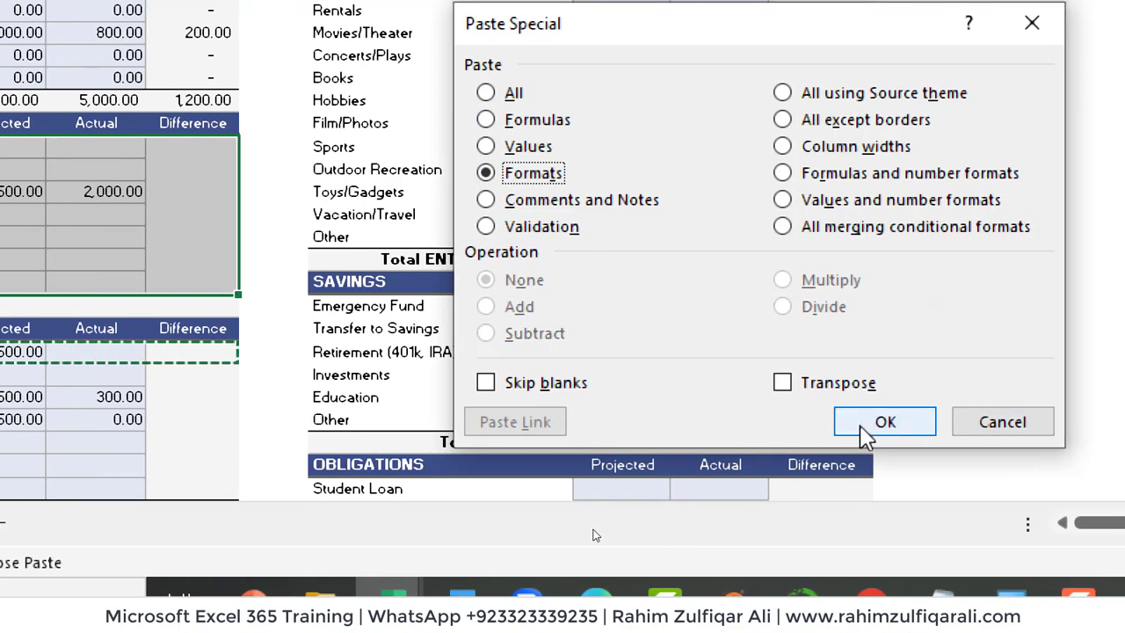
left_click(1115, 423)
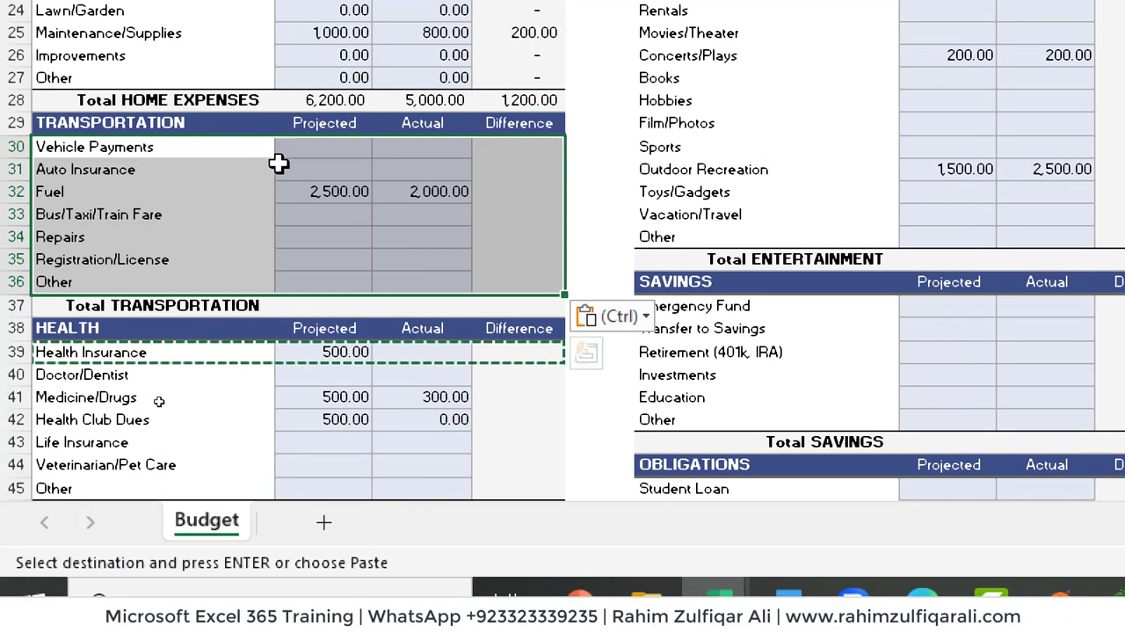
left_click(44, 244)
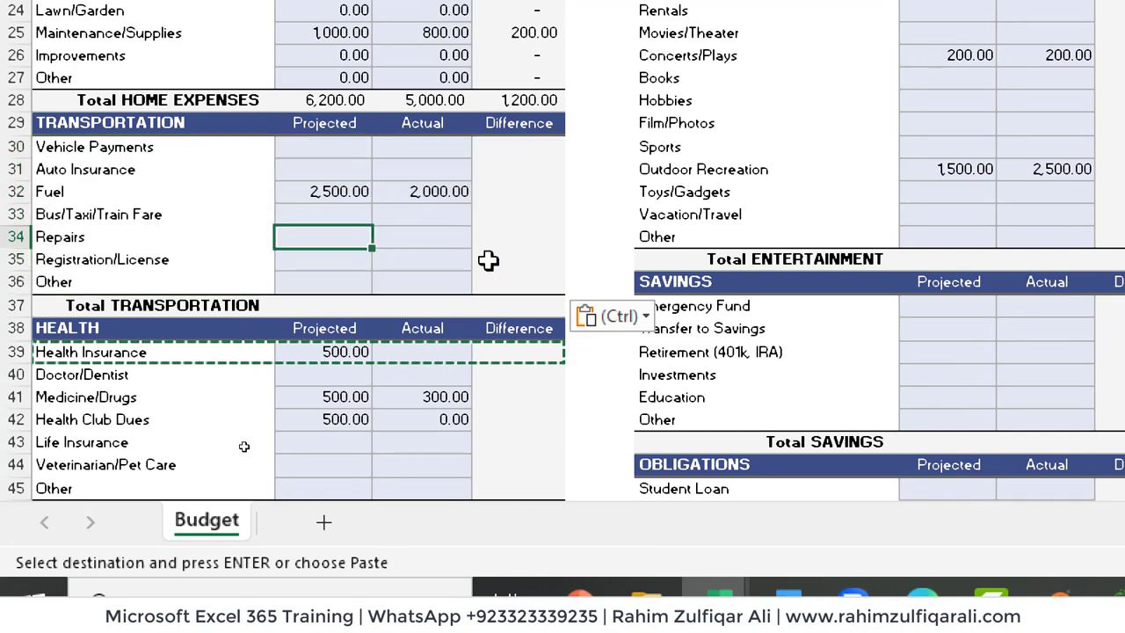
key("Escape")
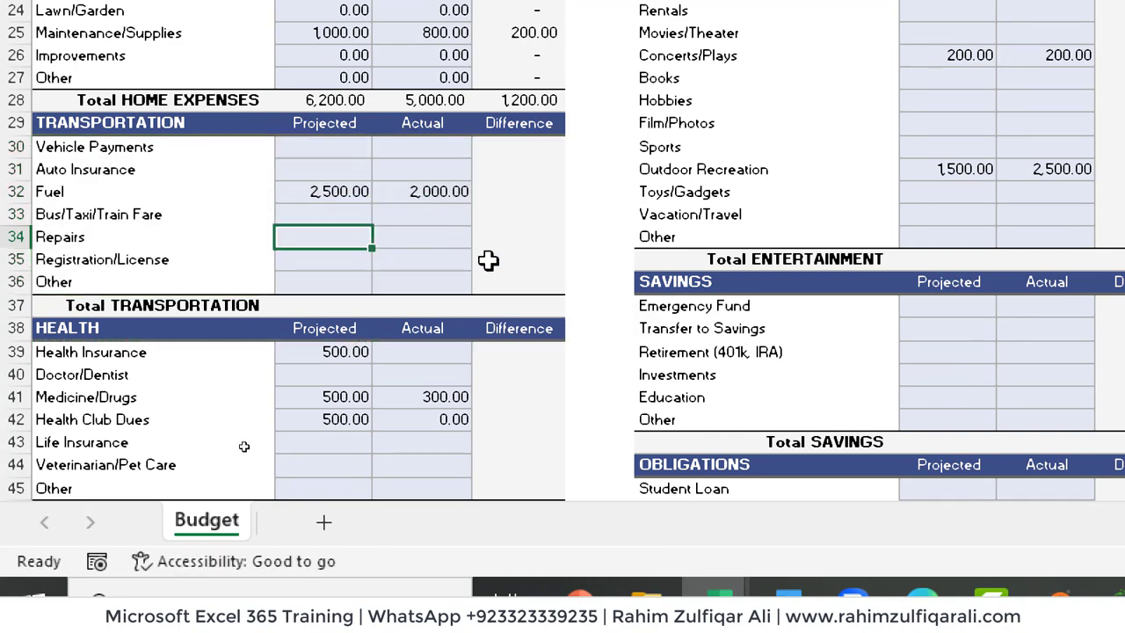
- Fill the blank Projected and Actual cells in the TRANSPORTATION range B30:C36 with 0, isolating the blanks with Go To Special
key("Up")
key("Up")
key("Up")
key("Up")
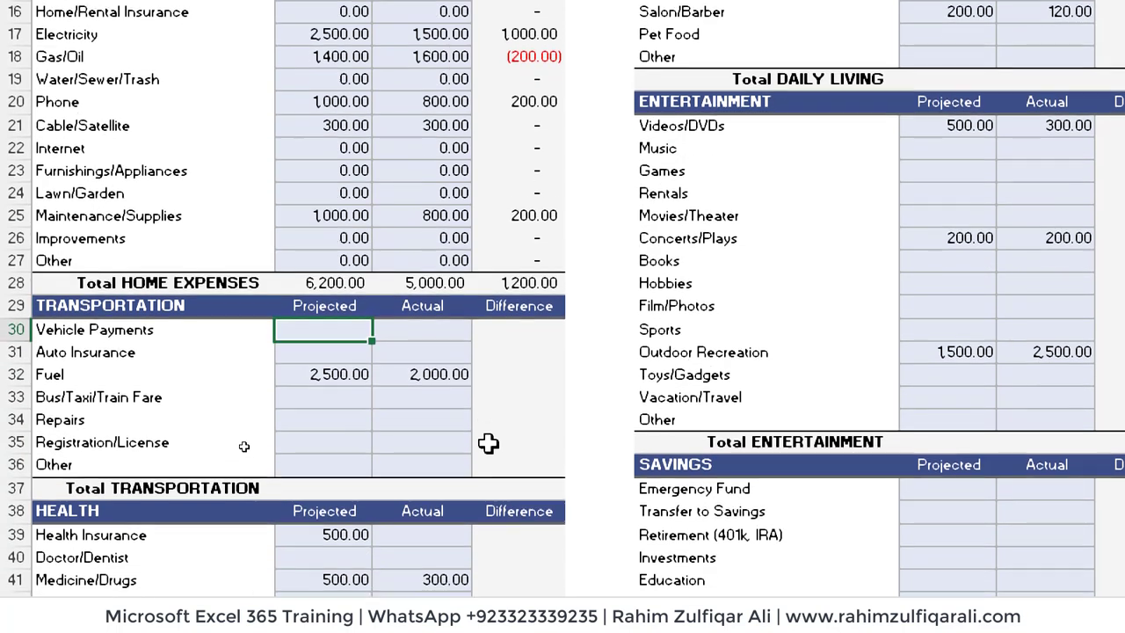
key("shift+Right")
key("shift+Down")
key("shift+Down")
key("shift+Down")
key("shift+Down")
key("shift+Down")
key("shift+Down")
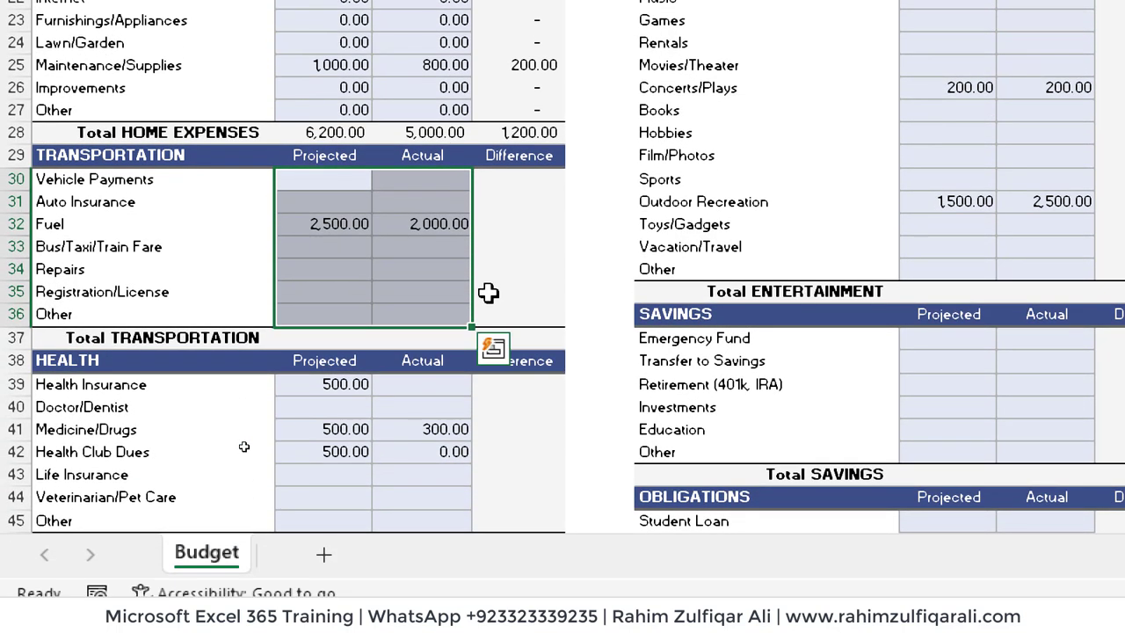
key("ctrl+g")
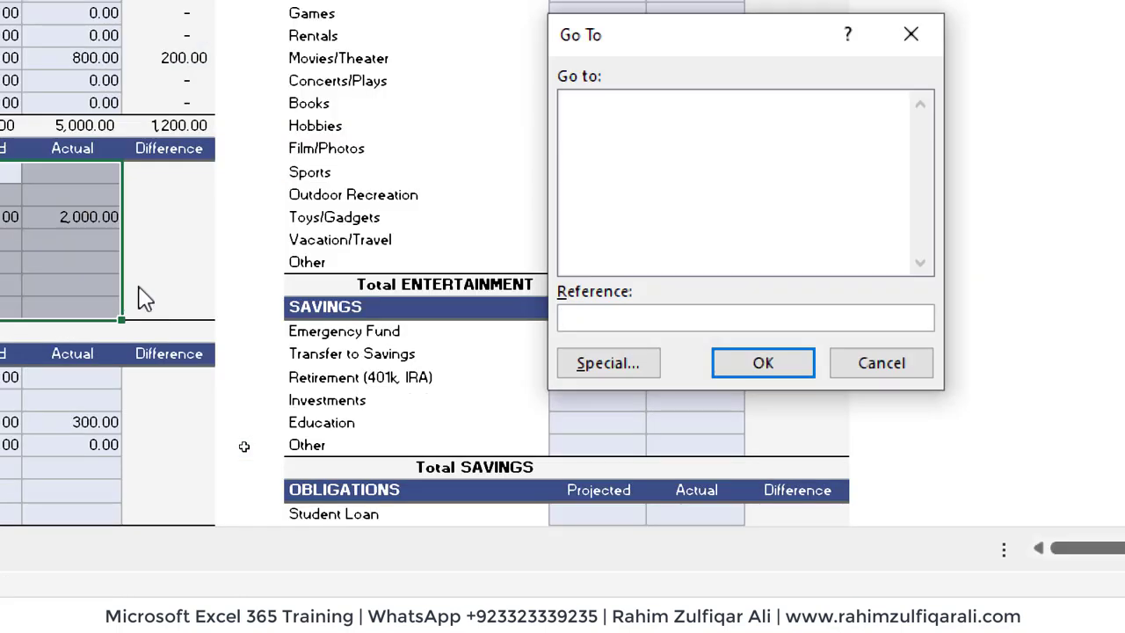
left_click(640, 374)
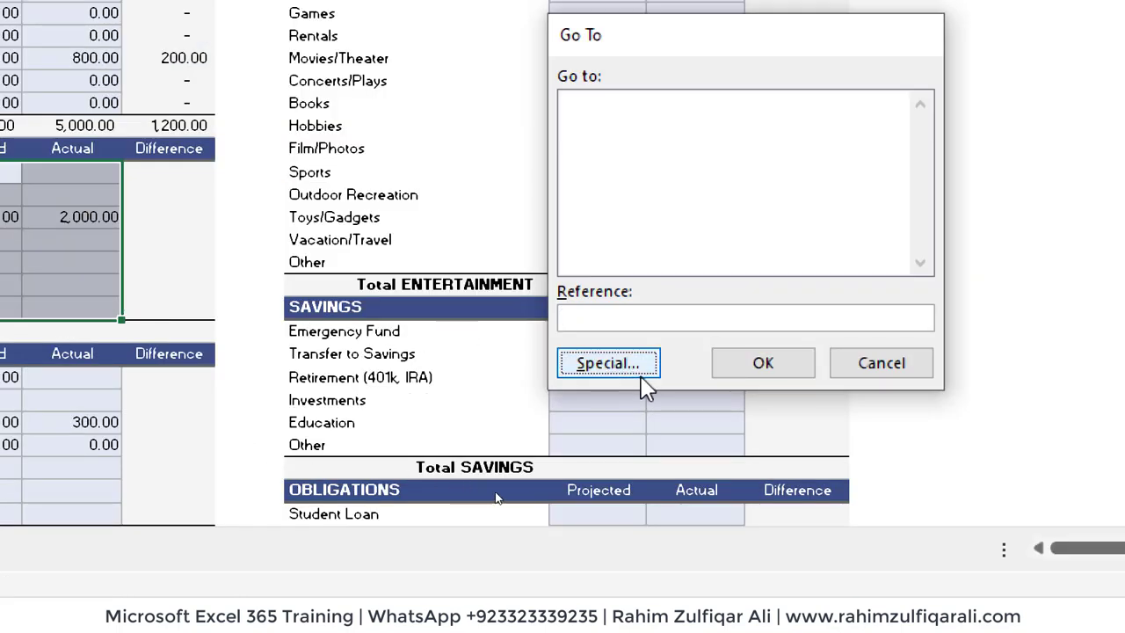
left_click(593, 251)
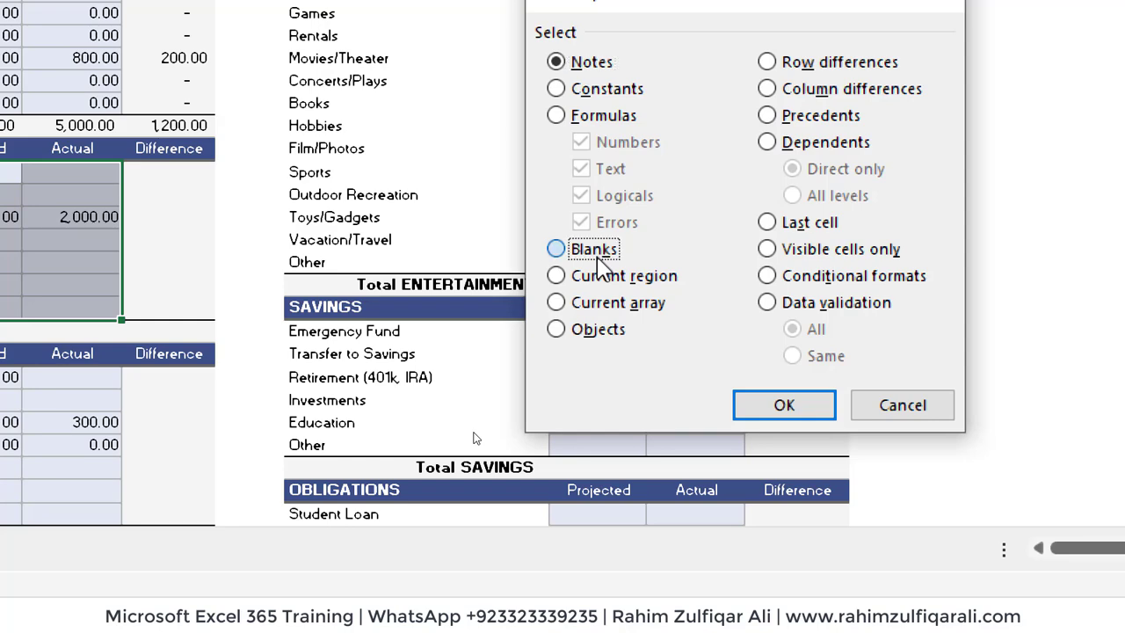
left_click(778, 420)
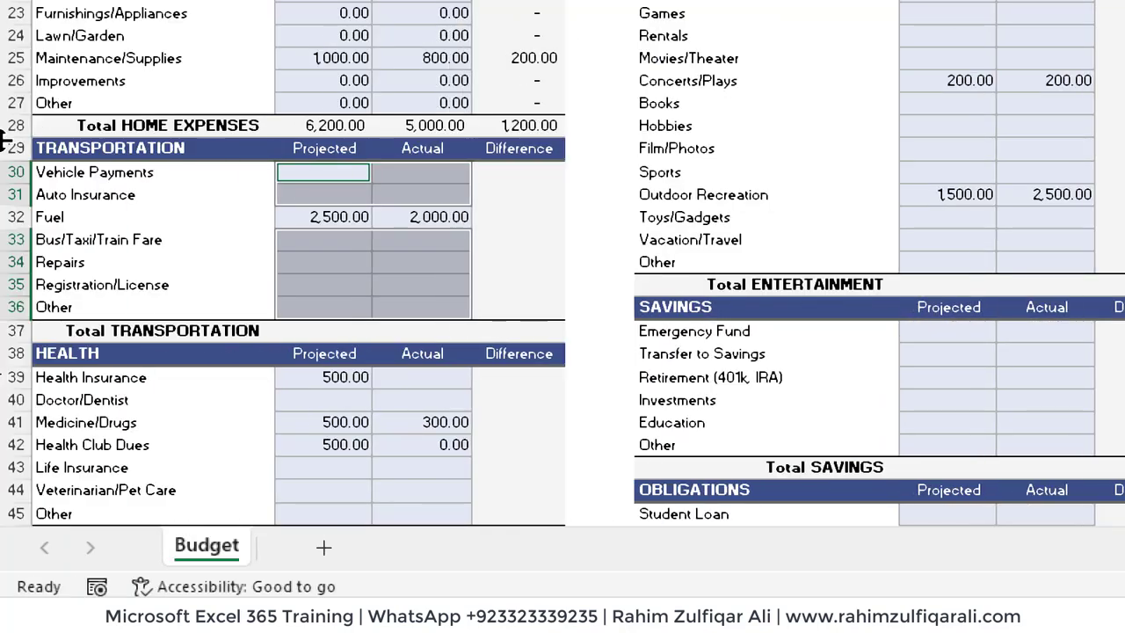
type("0")
key("ctrl+Return")
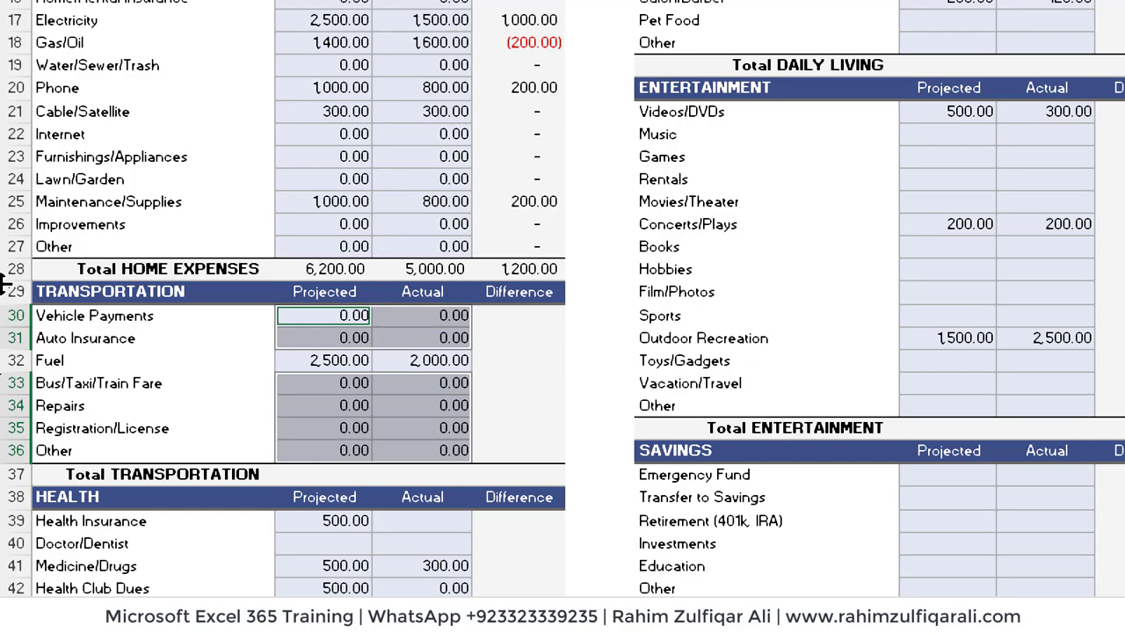
- Enter the difference formula =B30-C30 in D30 and fill it down through D36
key("Right")
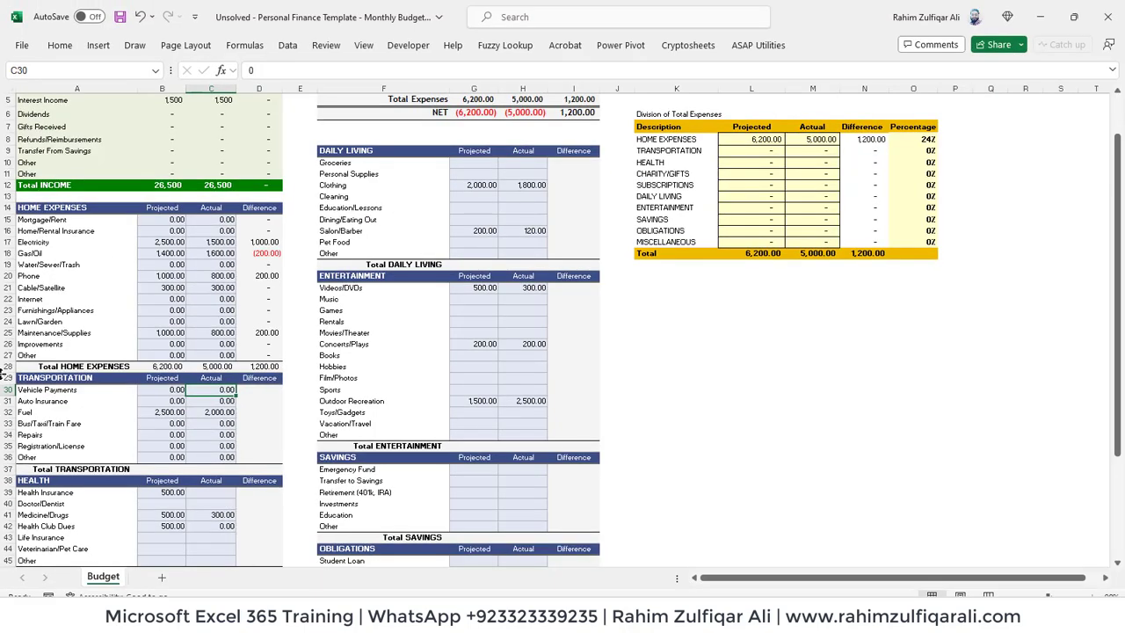
key("Right")
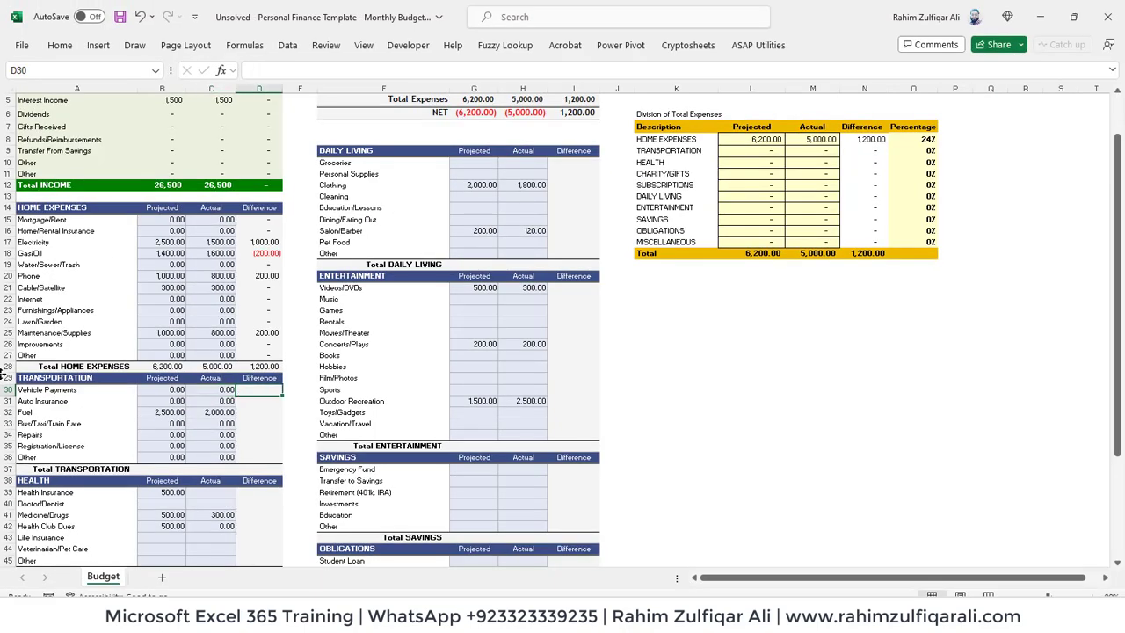
type("=")
key("Left")
key("Left")
key("ctrl+Return")
key("shift+Down")
key("shift+Down")
key("shift+Down")
key("shift+Down")
key("shift+Down")
key("shift+Down")
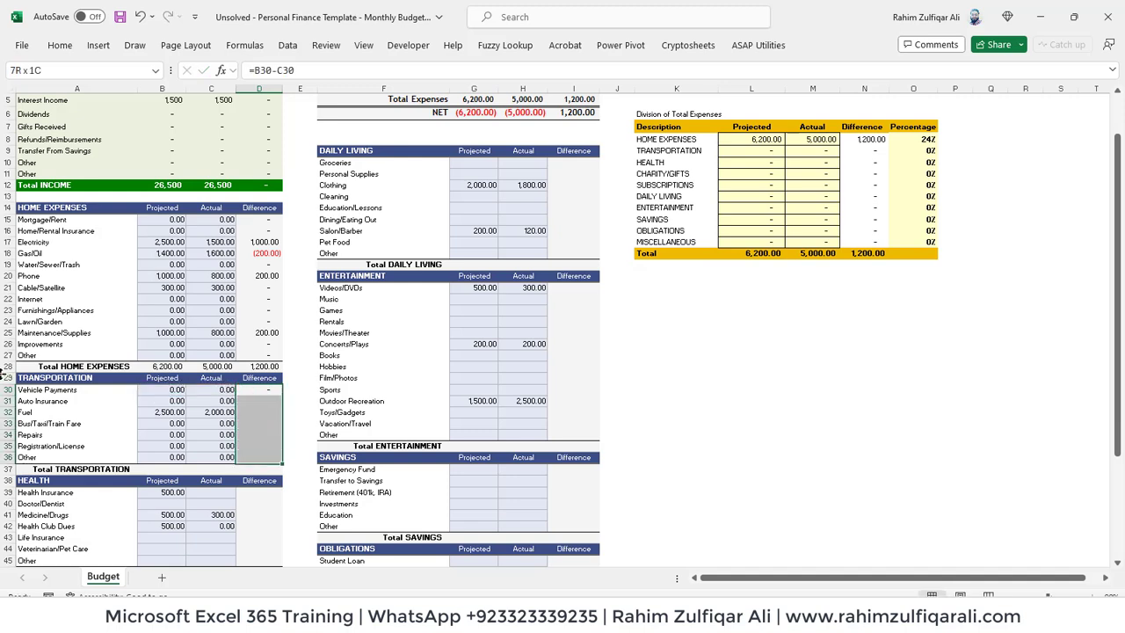
key("ctrl+d")
- Add AutoSum totals for Projected, Actual and Difference in the Total TRANSPORTATION row, B37:D37
key("Down")
key("Down")
key("Down")
key("Down")
key("Down")
key("Down")
key("Down")
key("Left")
key("Left")
key("shift+Right")
key("shift+Right")
key("shift+Right")
key("alt+equal")
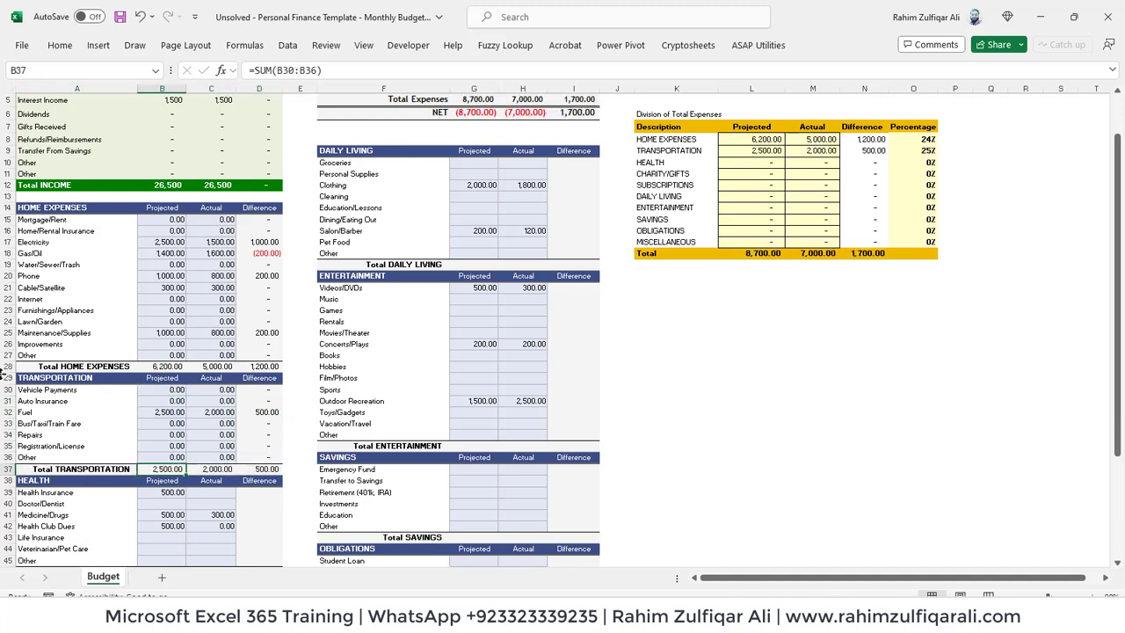
- Look over the HEALTH, CHARITY/GIFTS and SUBSCRIPTIONS sections below the transportation total, and return to the Health Insurance amount in B39
key("Down")
key("Down")
key("Down")
key("Down")
key("Down")
key("Down")
key("Down")
key("Down")
key("Down")
key("Down")
key("Down")
key("Down")
key("Down")
key("Down")
key("Down")
key("Down")
key("Down")
key("Down")
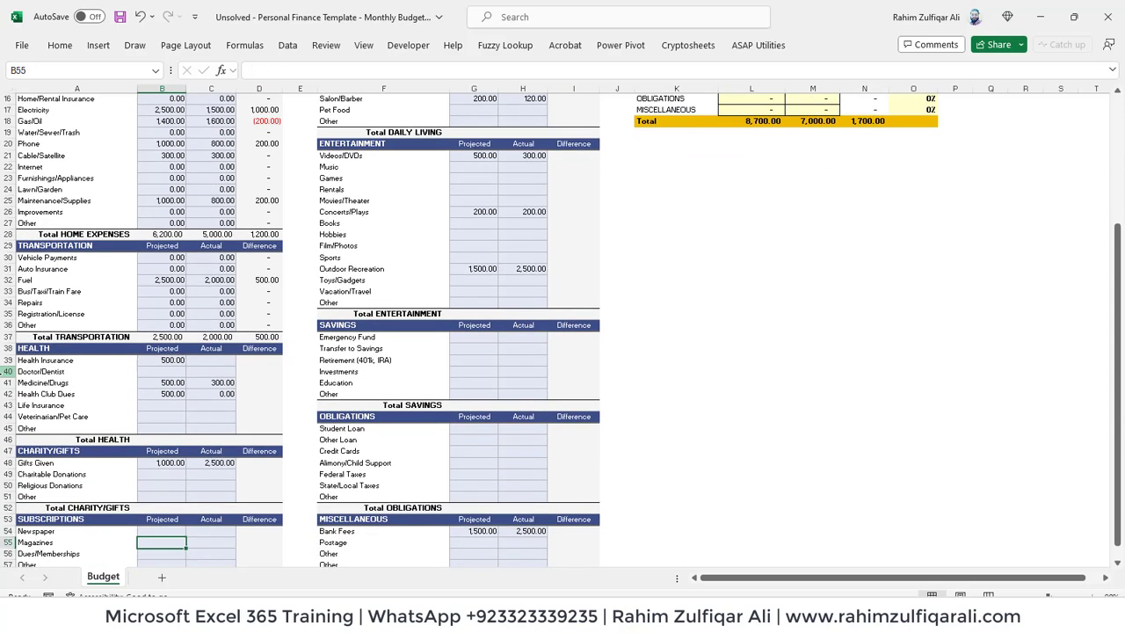
key("Up")
key("Up")
key("Up")
key("Up")
key("Up")
key("Up")
key("Up")
key("Up")
key("Up")
key("Up")
key("Up")
key("Up")
key("Up")
key("Up")
key("Up")
key("Up")
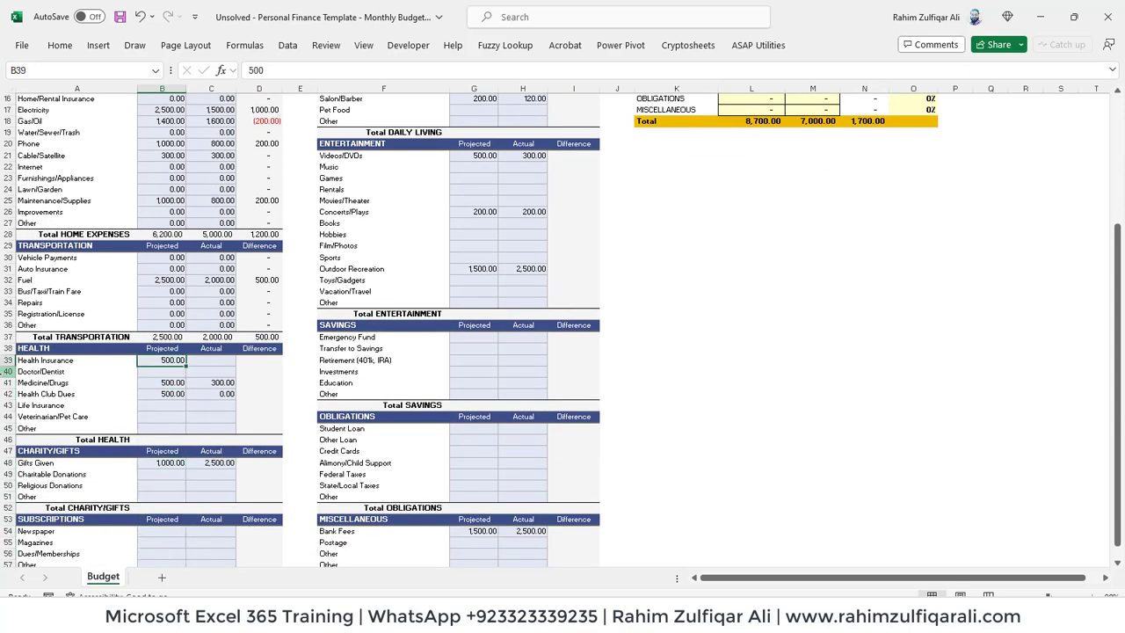
- Select the Projected and Actual cells of the HEALTH section, B39:C45
key("shift+Right")
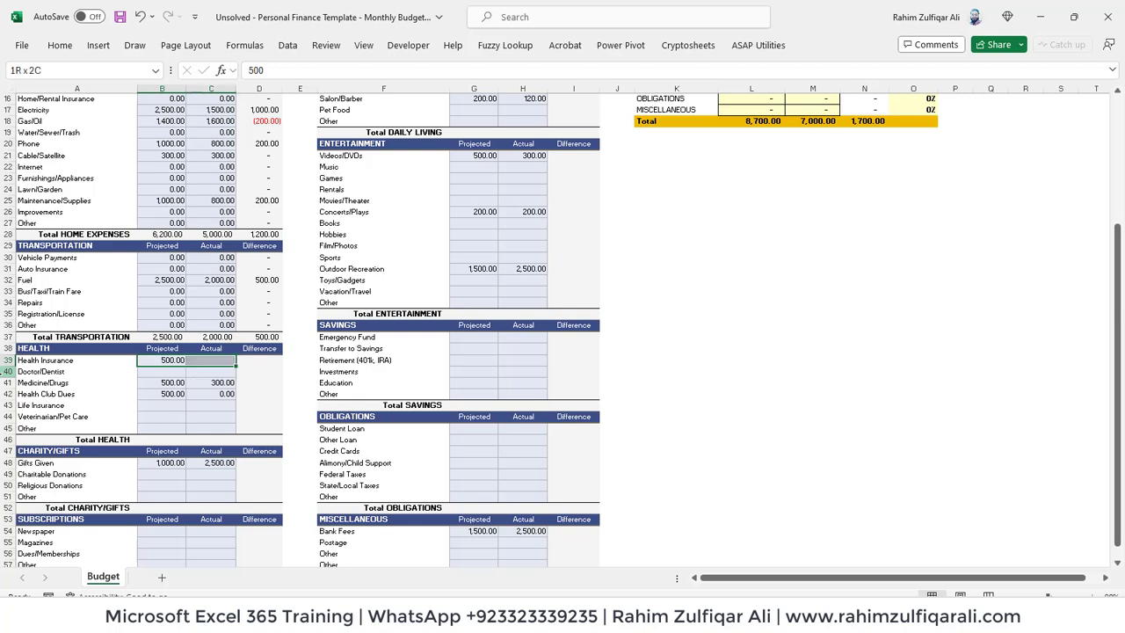
key("shift+Down")
key("shift+Down")
key("shift+Down")
key("shift+Down")
key("shift+Down")
key("shift+Down")
- Review the differences and totals across the expense sections, working back up to the sheet's title row
key("Up")
key("Up")
key("Up")
key("Up")
key("Up")
key("Up")
key("Up")
key("Up")
key("Up")
key("Up")
key("Up")
key("Up")
key("Up")
key("Up")
key("Up")
key("Up")
key("Up")
key("Up")
key("Up")
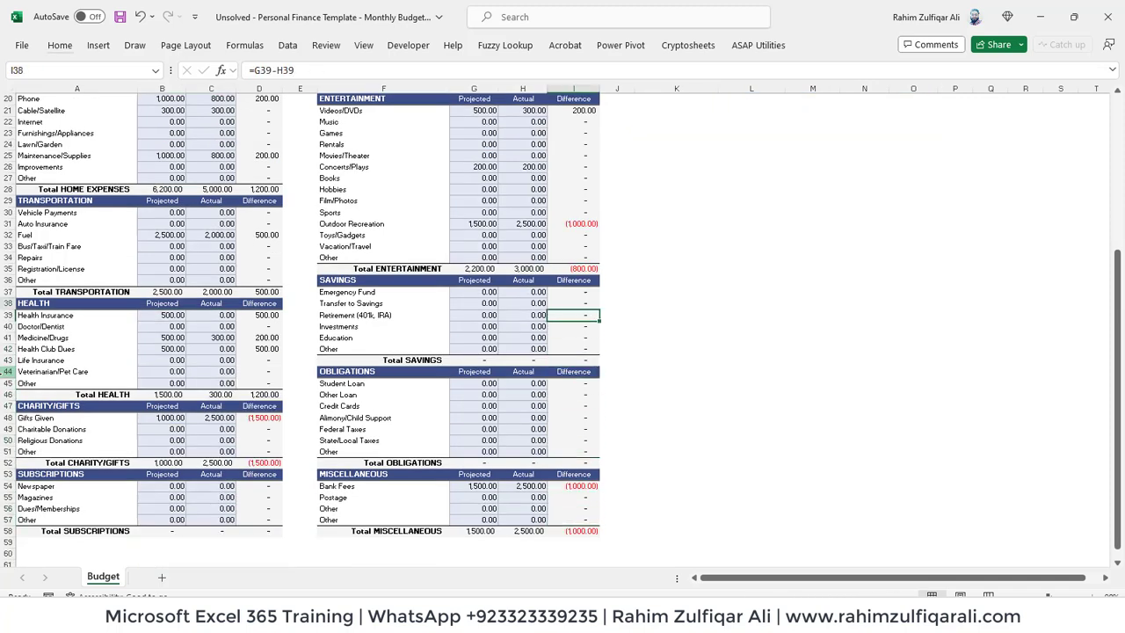
key("Up")
key("Up")
key("Up")
key("Up")
key("Up")
key("Up")
key("Up")
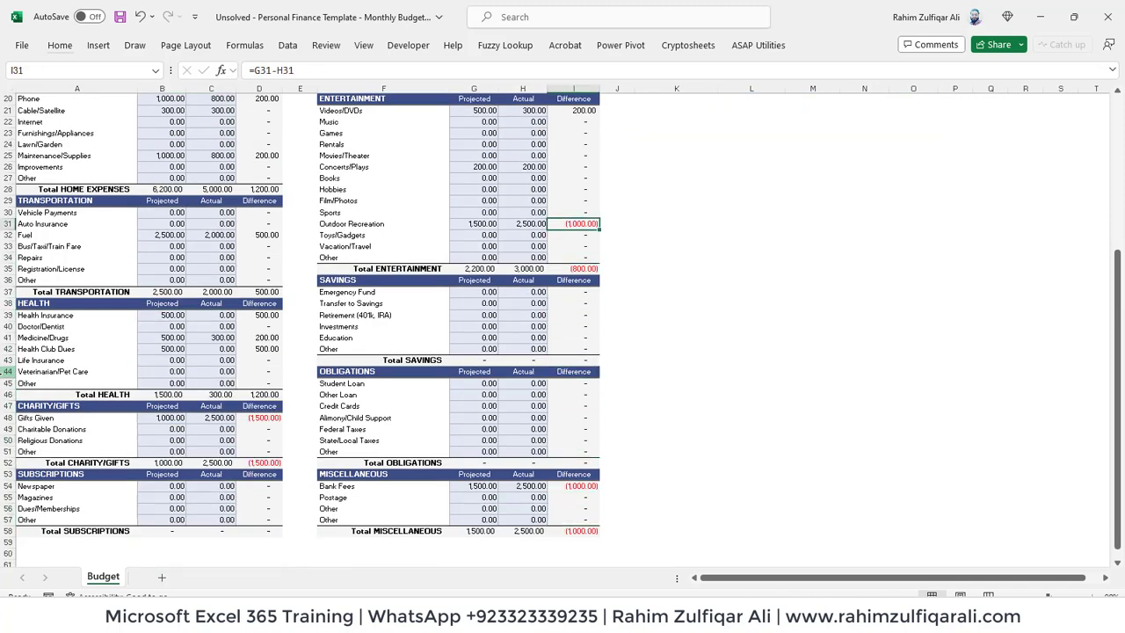
key("Up")
key("Up")
key("Up")
key("Up")
key("Up")
key("Up")
key("Up")
key("Up")
key("Up")
key("Up")
key("Up")
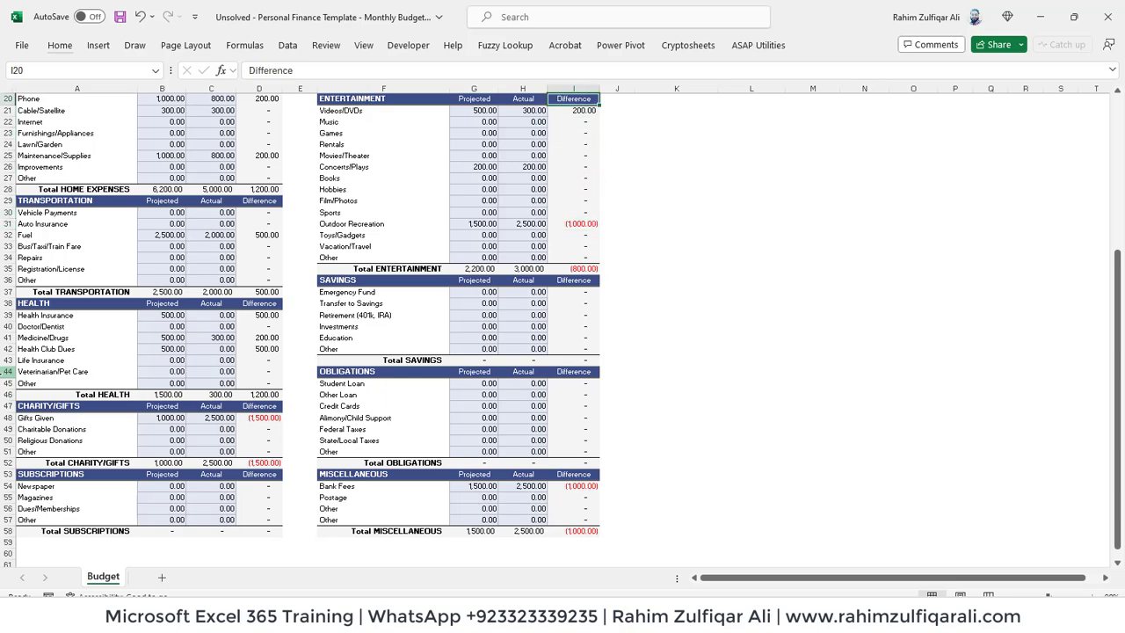
key("Up")
key("Up")
key("Up")
key("Up")
key("Up")
key("Up")
key("Up")
key("Up")
key("Up")
key("Up")
key("Up")
key("Up")
key("Up")
key("Up")
key("Up")
key("Up")
key("Up")
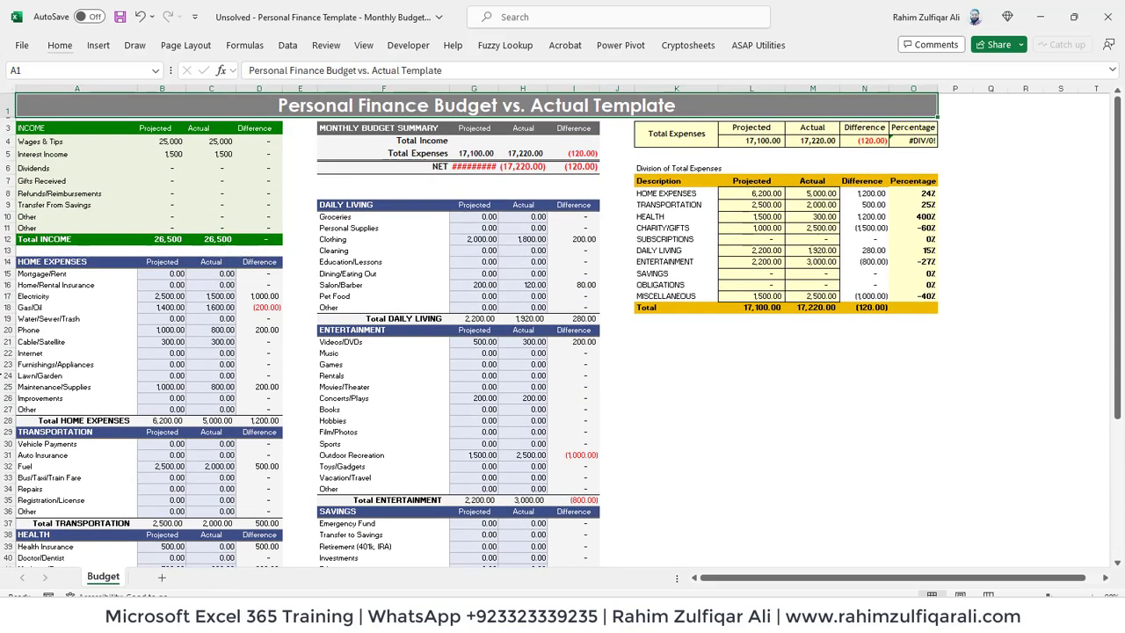
- Examine the Total Expenses formulas for Projected, Actual and Difference in the MONTHLY BUDGET SUMMARY, leaving each unedited
key("Left")
key("Down")
key("Left")
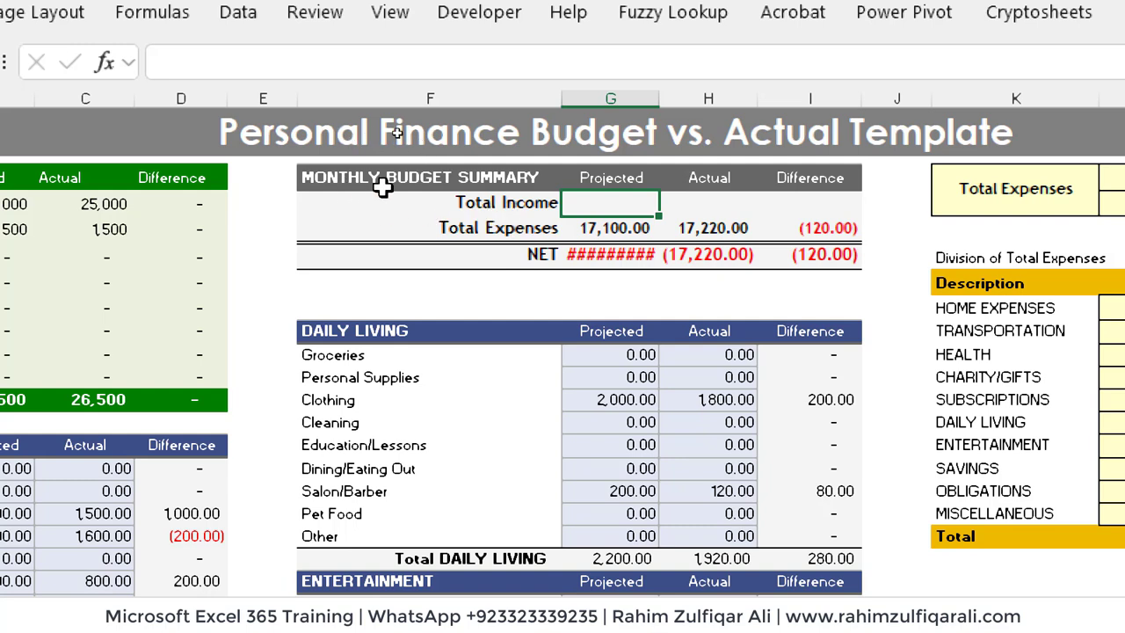
left_click(507, 203)
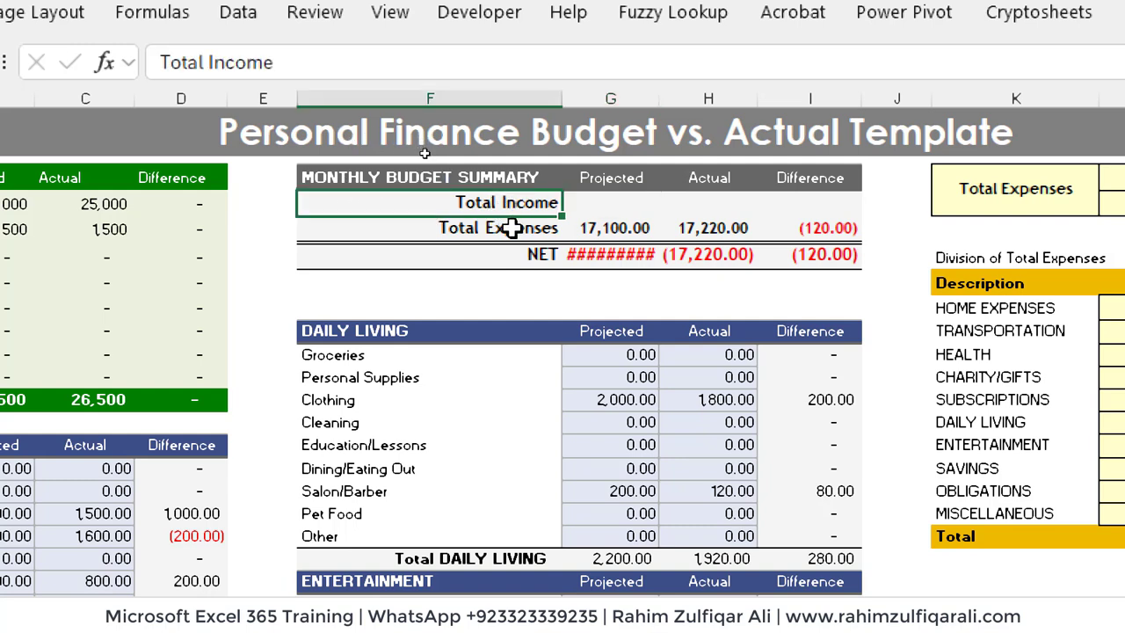
left_click(513, 228)
double_click(606, 227)
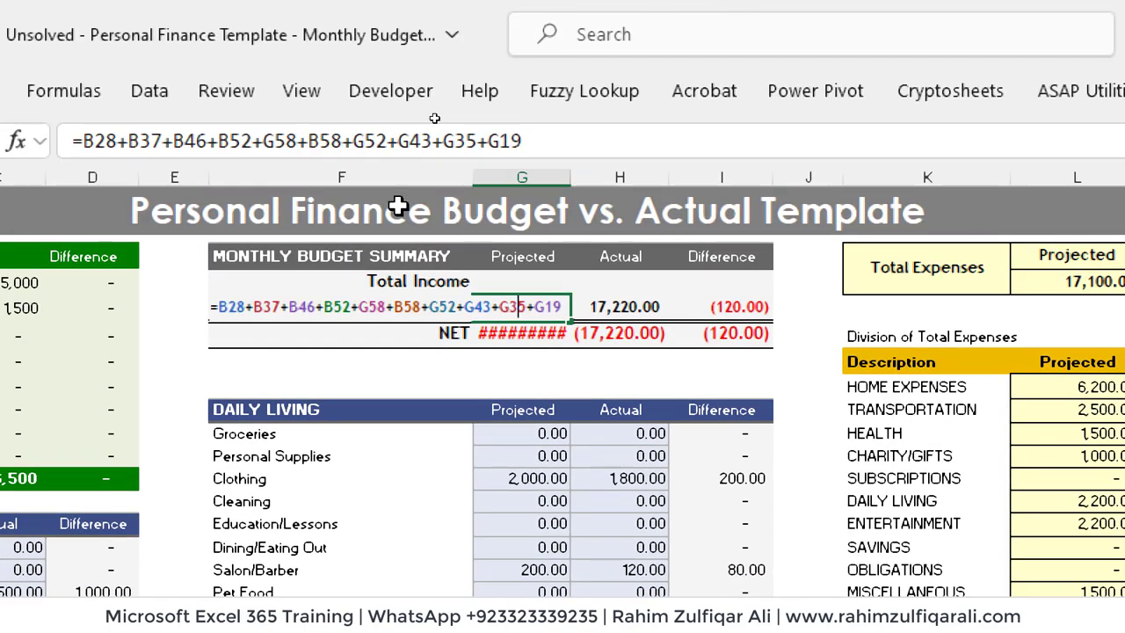
key("Escape")
key("Right")
key("F2")
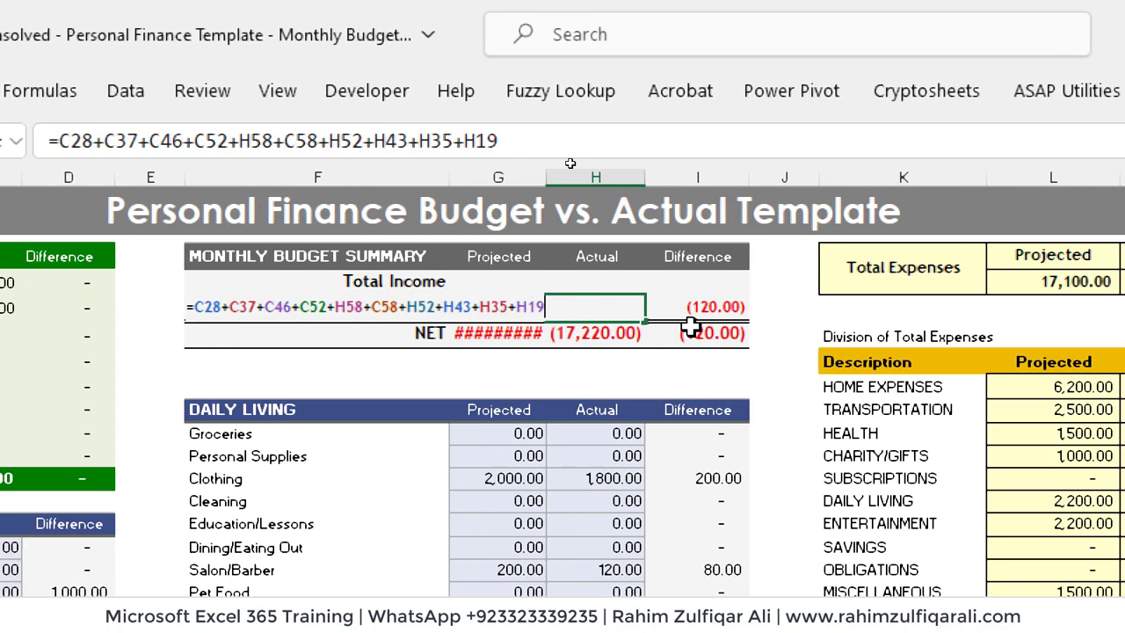
key("Escape")
key("Right")
key("F2")
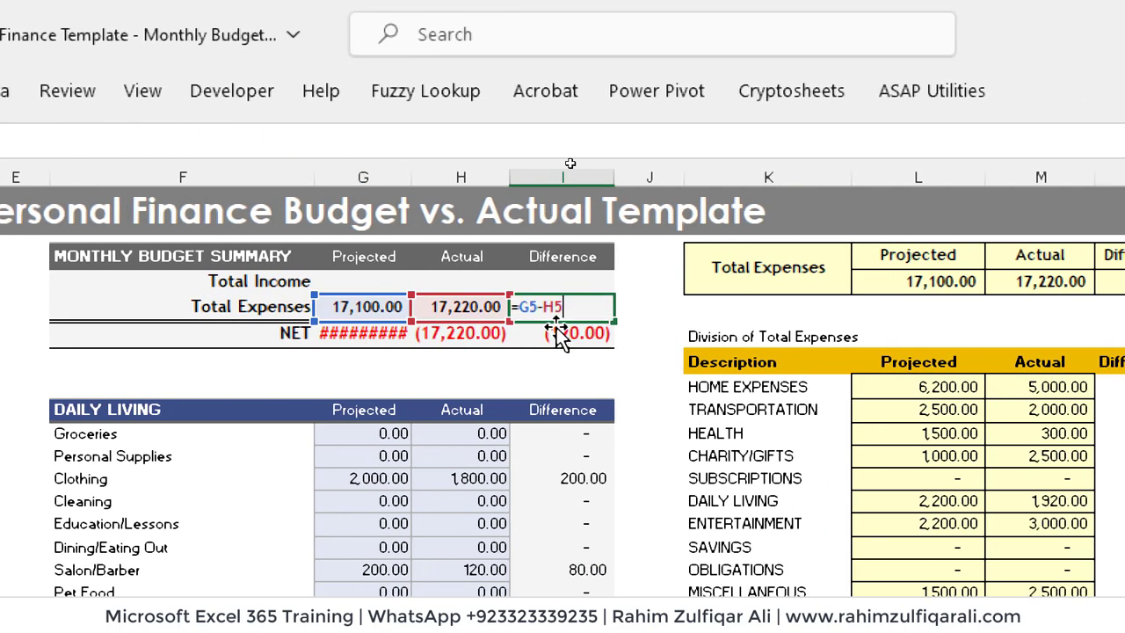
key("Escape")
- Link the summary's Projected Total Income cell G4 to the Projected Total INCOME in B12
key("Left")
key("Left")
key("Up")
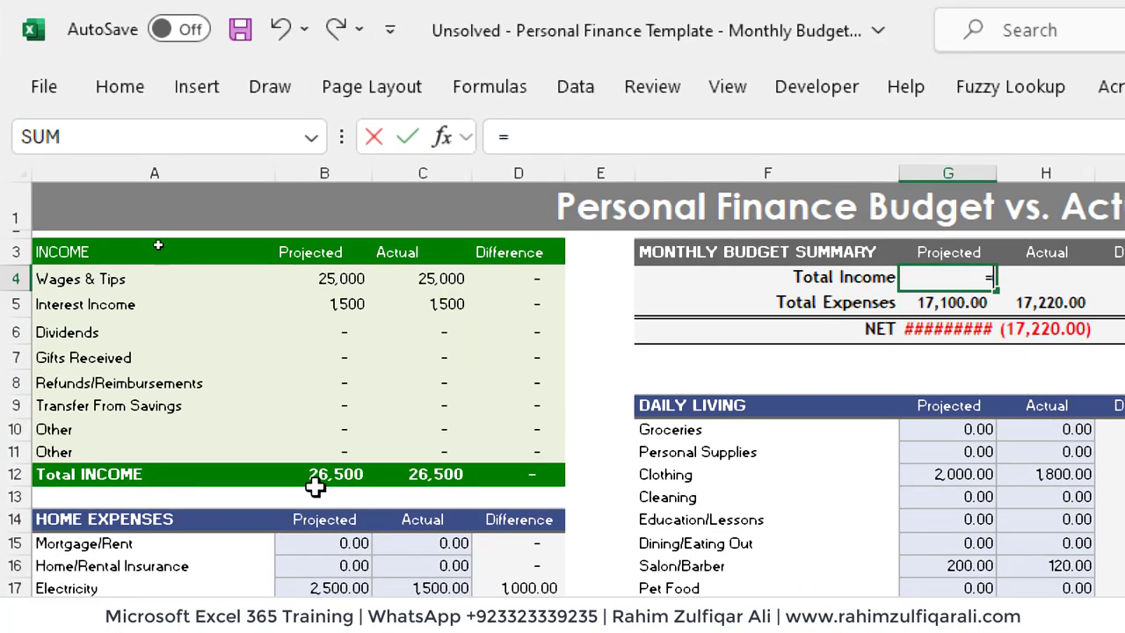
left_click(321, 475)
key("Return")
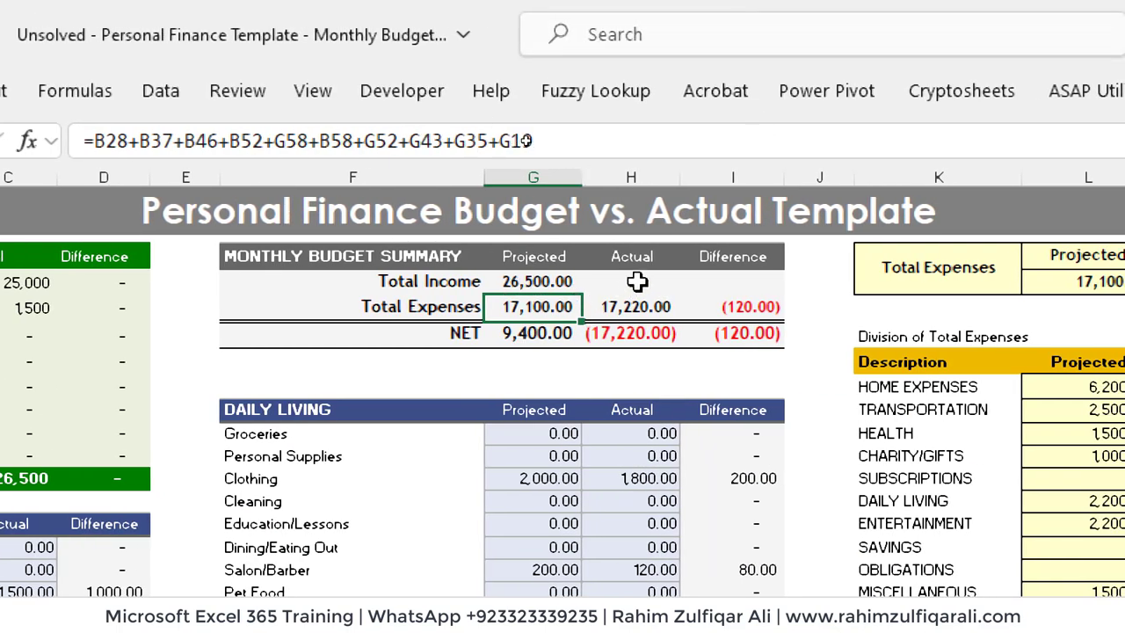
- Link the summary's Actual Total Income cell H4 to the Actual Total INCOME in C12
left_click(637, 281)
type("=")
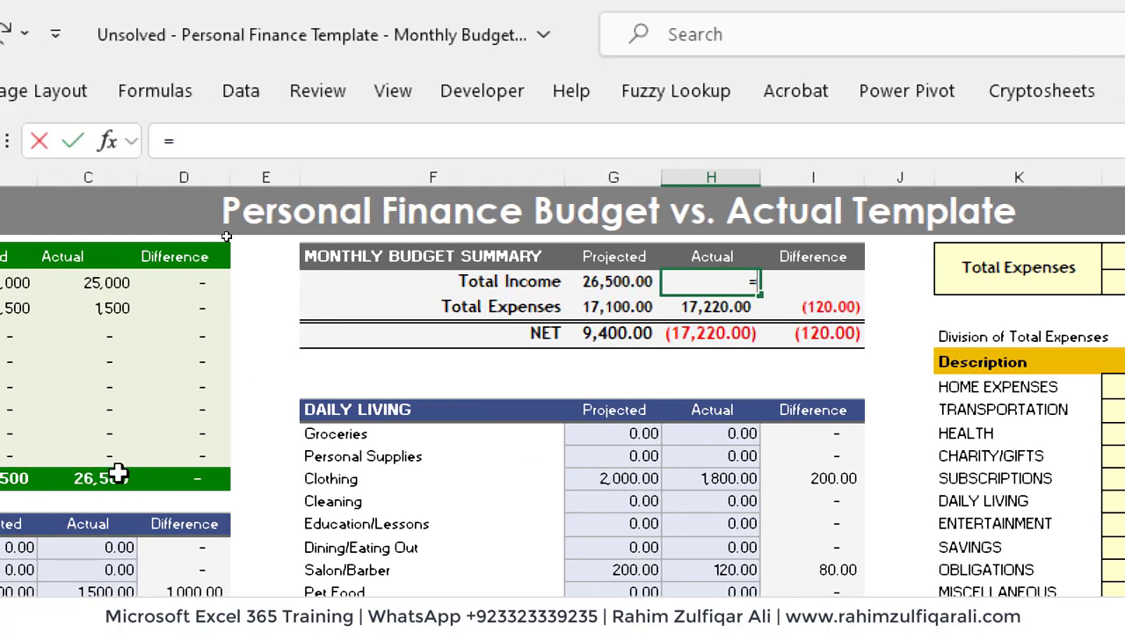
left_click(115, 474)
key("ctrl+Return")
- Calculate the Total Income difference in I4 of the MONTHLY BUDGET SUMMARY with the formula =G4-H4
key("Right")
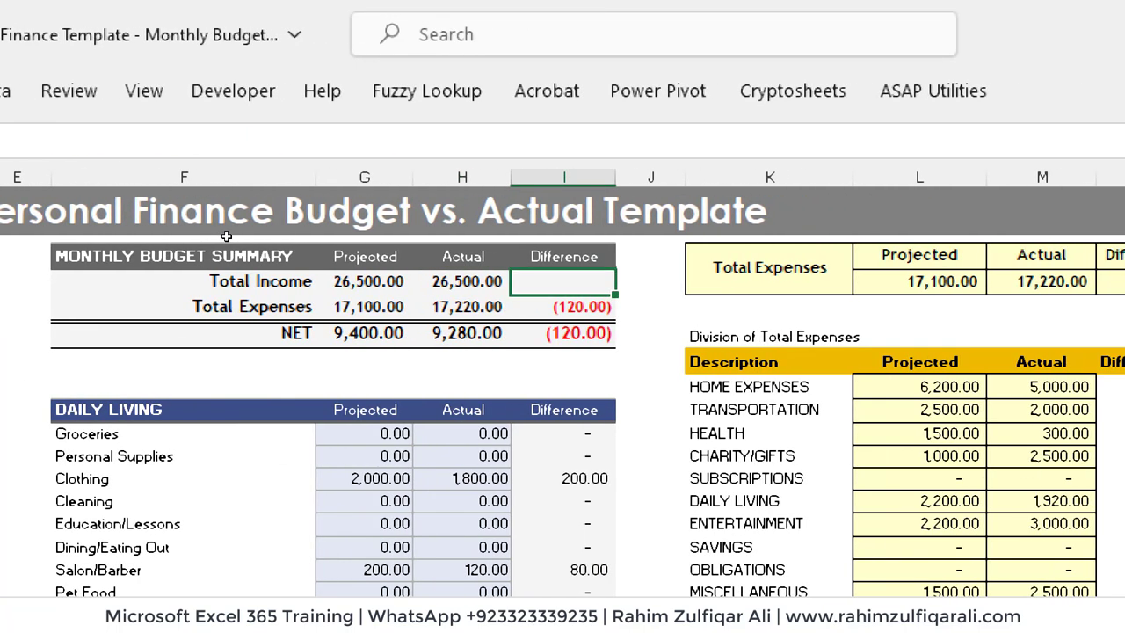
type("=")
key("Left")
key("Left")
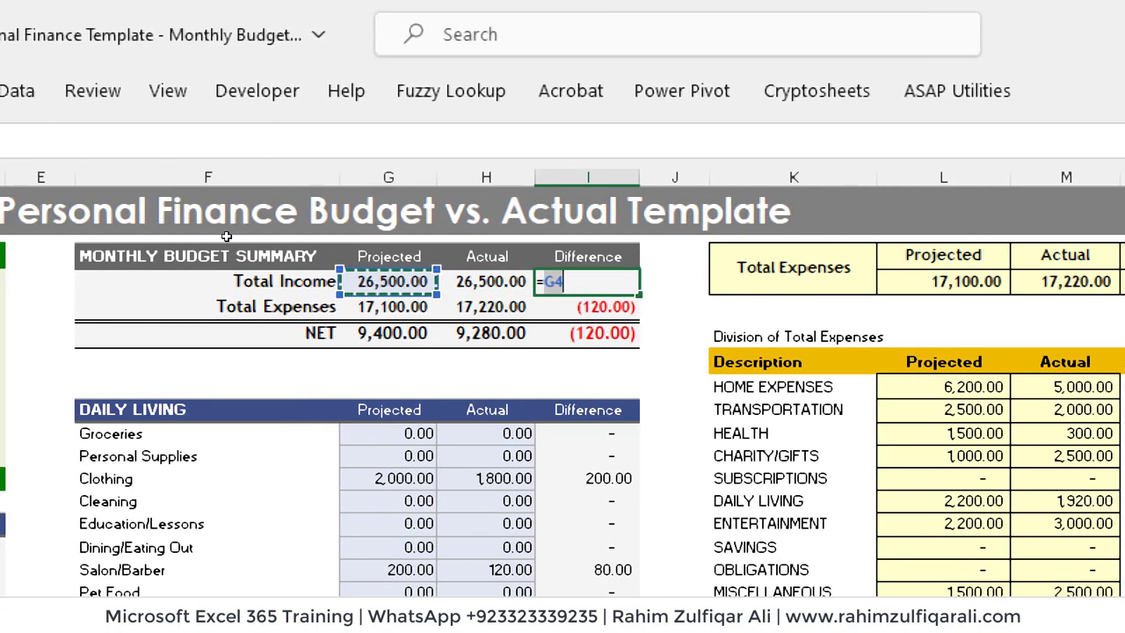
type("-")
key("Left")
key("Return")
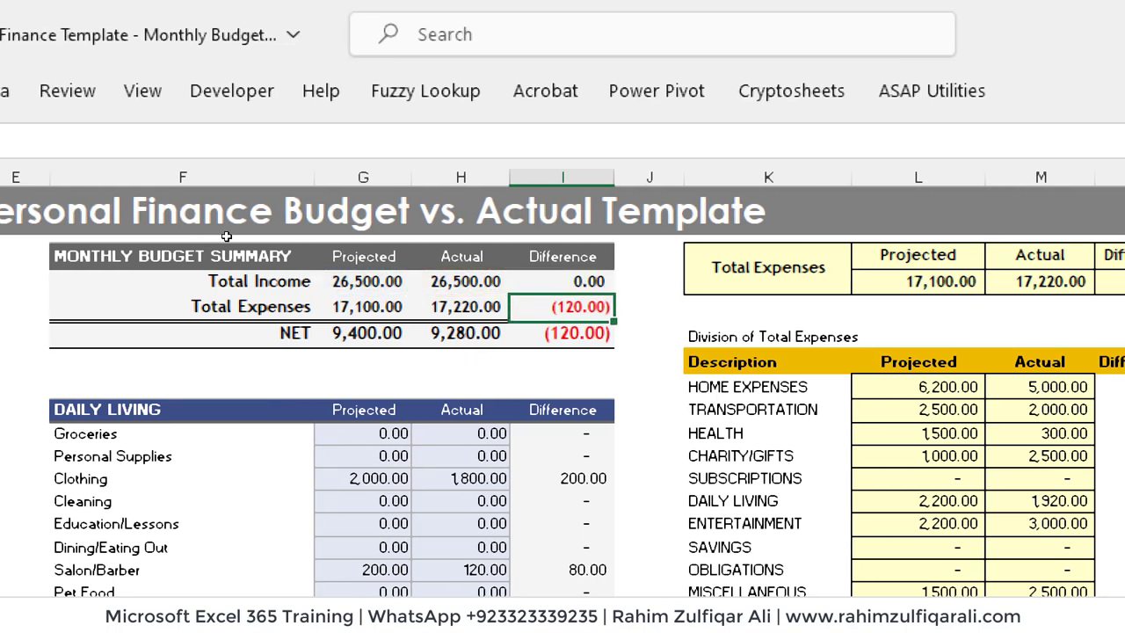
- Examine the HOME EXPENSES formulas in the Division of Total Expenses table, from Projected across to Percentage, leaving them unedited
key("Right")
key("Right")
key("Right")
key("Right")
key("Right")
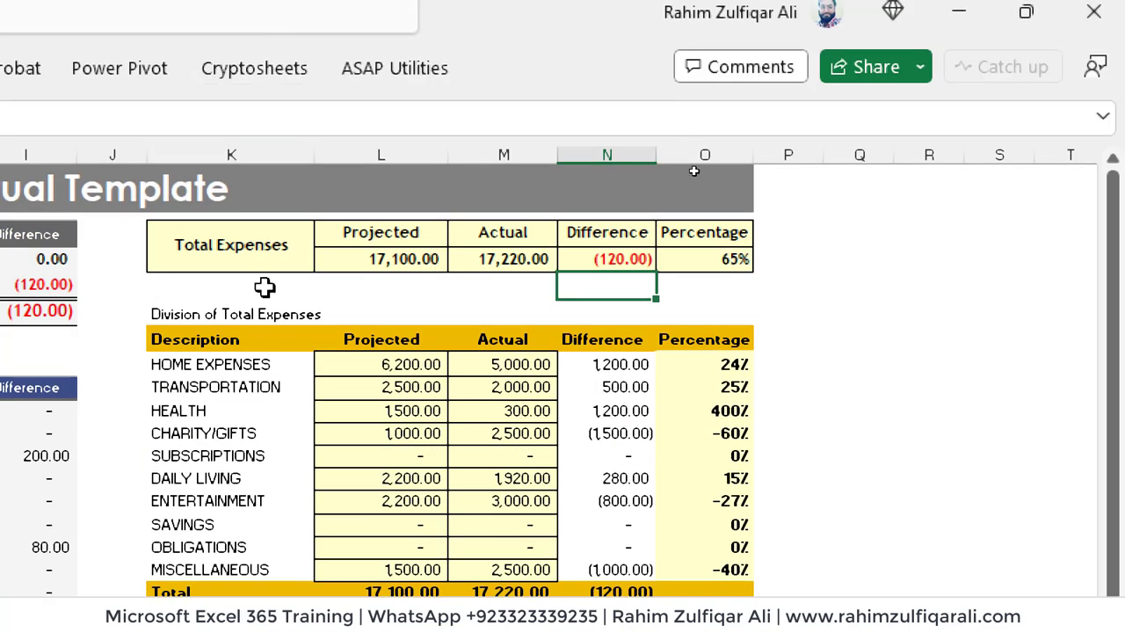
left_click(371, 364)
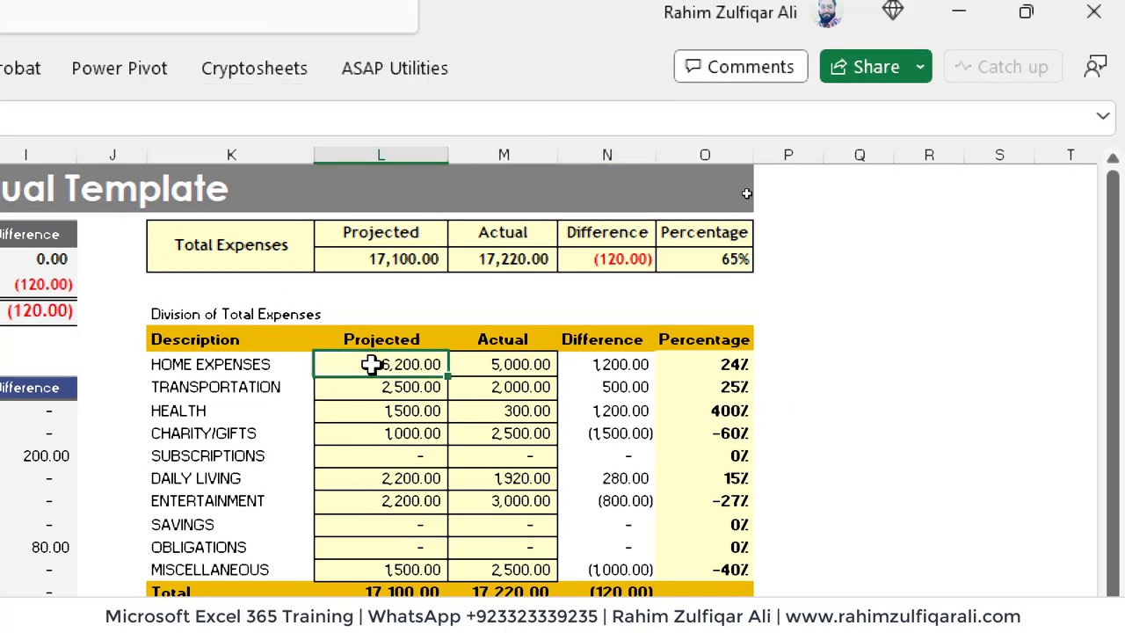
left_click(494, 361)
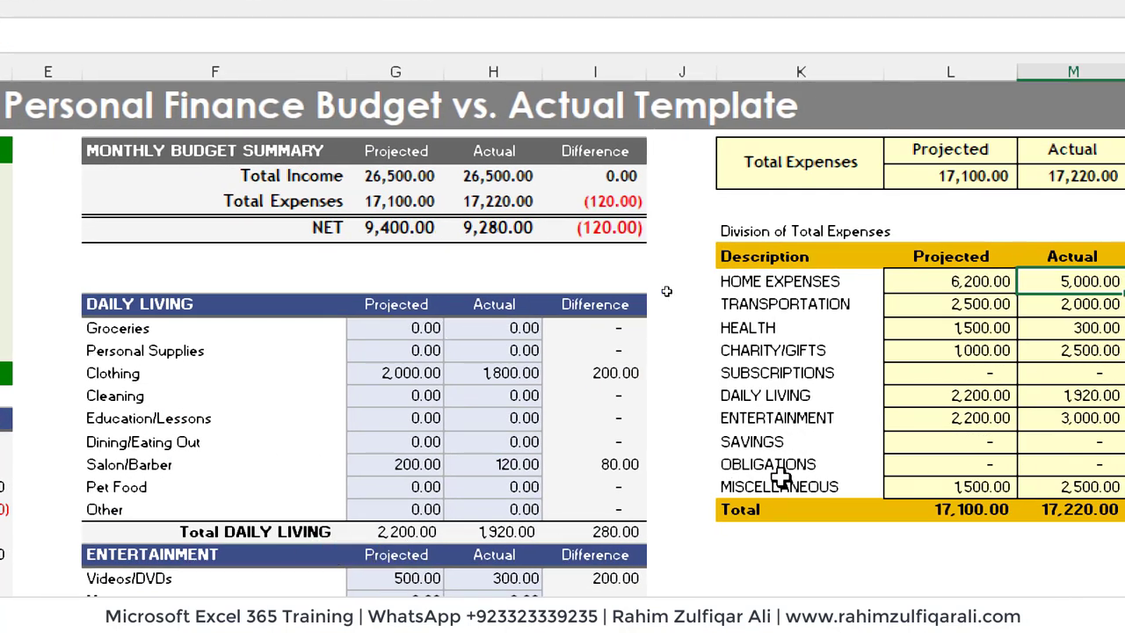
left_click(917, 284)
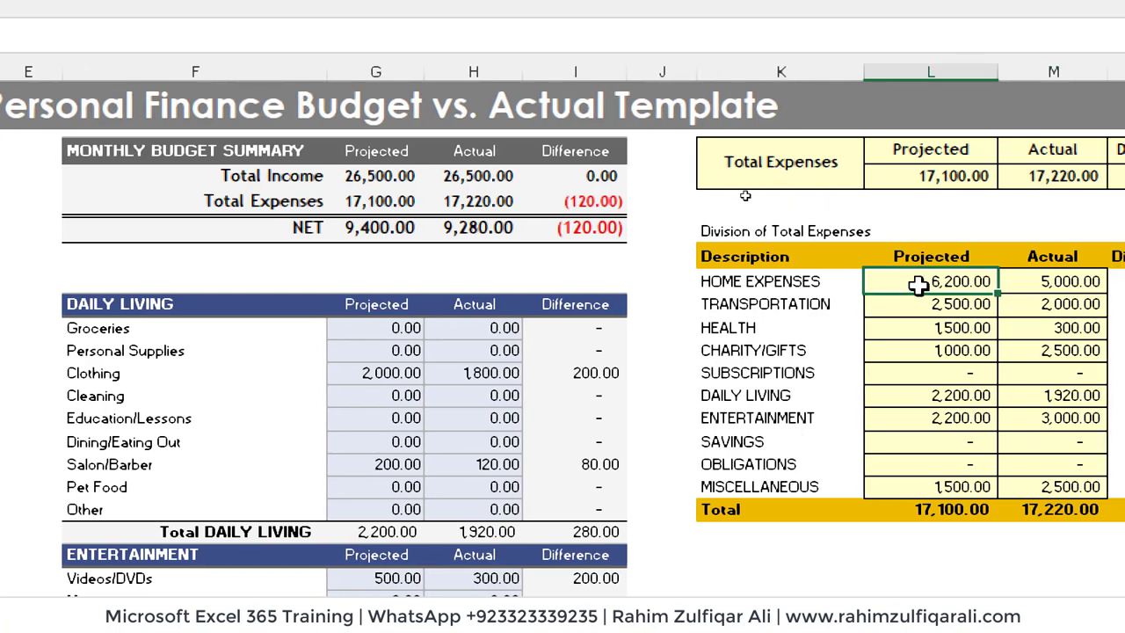
double_click(917, 284)
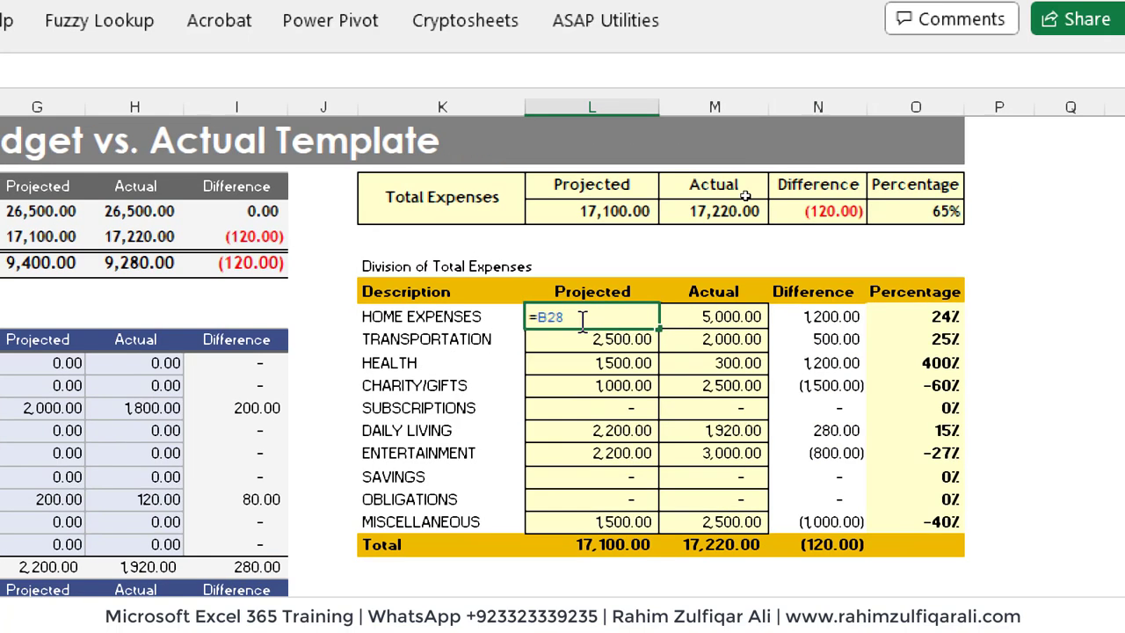
key("Tab")
key("F2")
key("Return")
key("F2")
key("Escape")
key("Up")
key("Right")
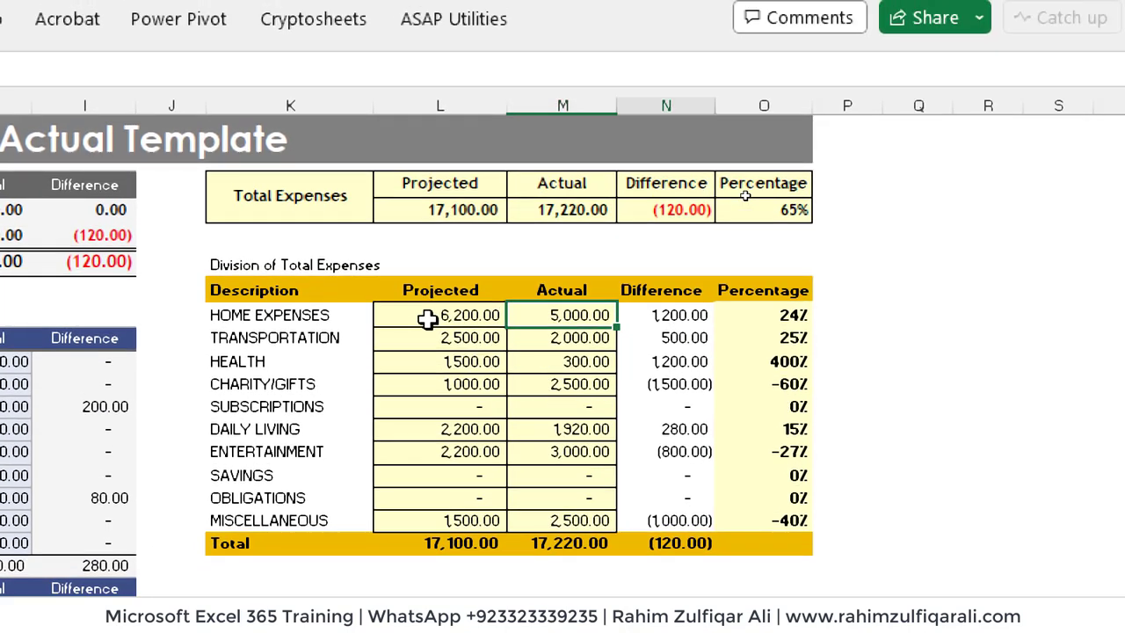
key("F2")
key("F2")
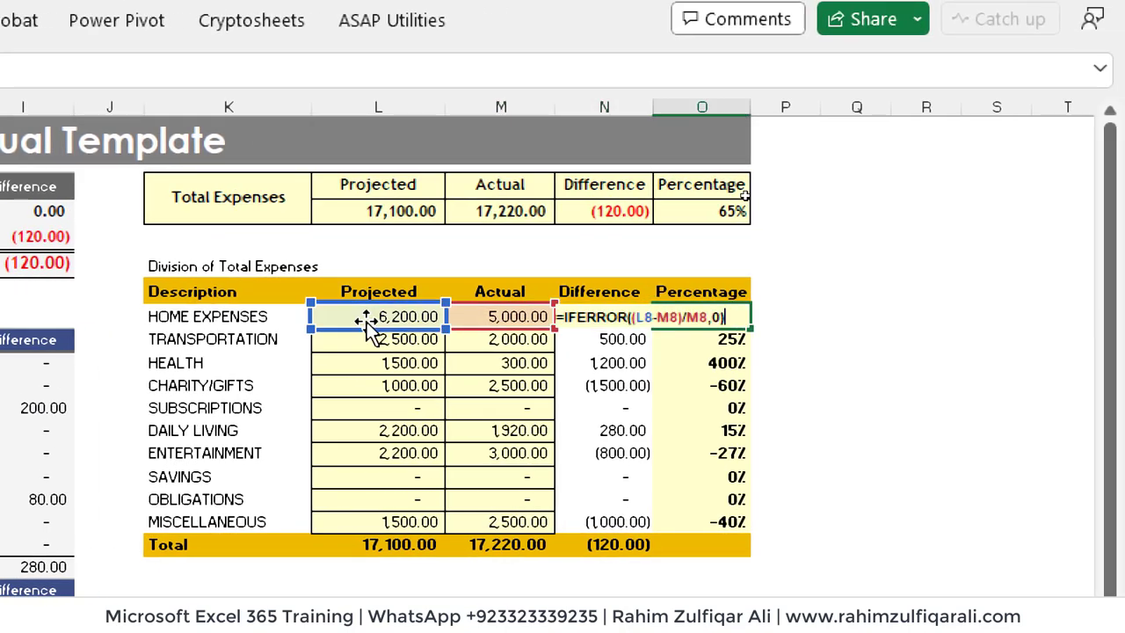
- Examine the Projected, Actual, Difference and Percentage formulas in the Total Expenses box above the division table, leaving them unedited
key("Escape")
key("Up")
key("Up")
key("Up")
key("Up")
key("Left")
key("Left")
key("Left")
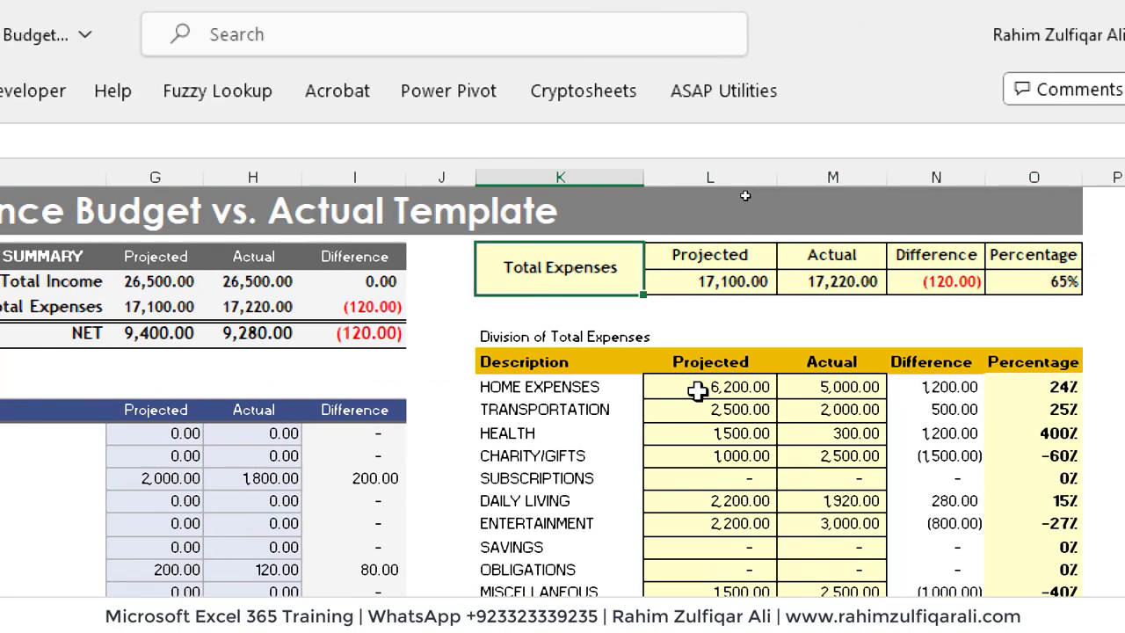
key("F2")
key("Escape")
key("Right")
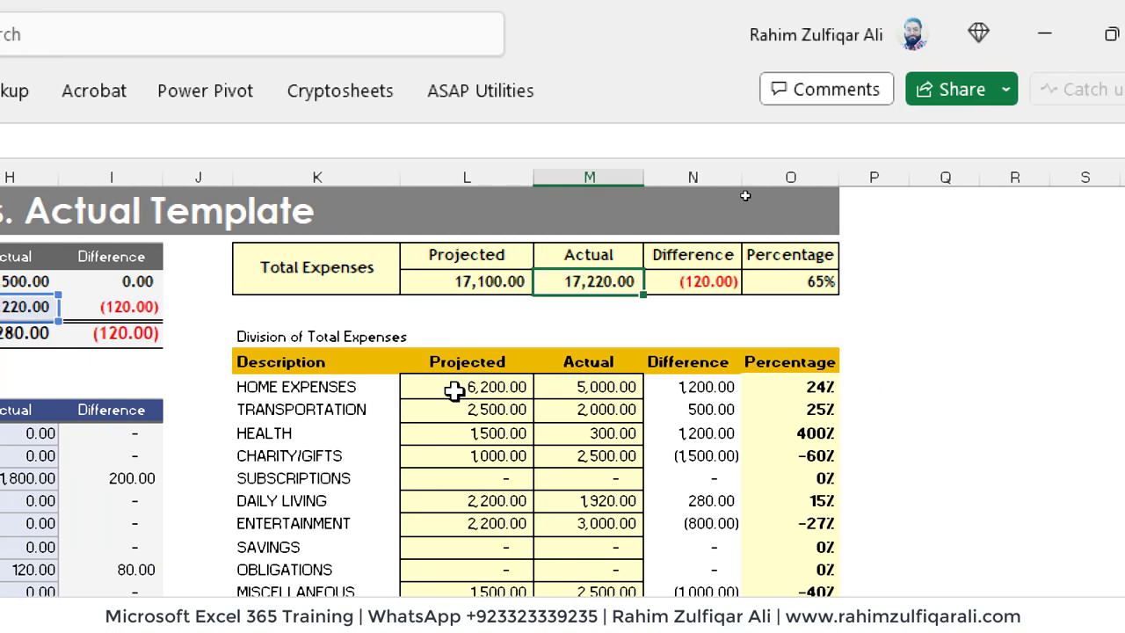
key("Right")
key("F2")
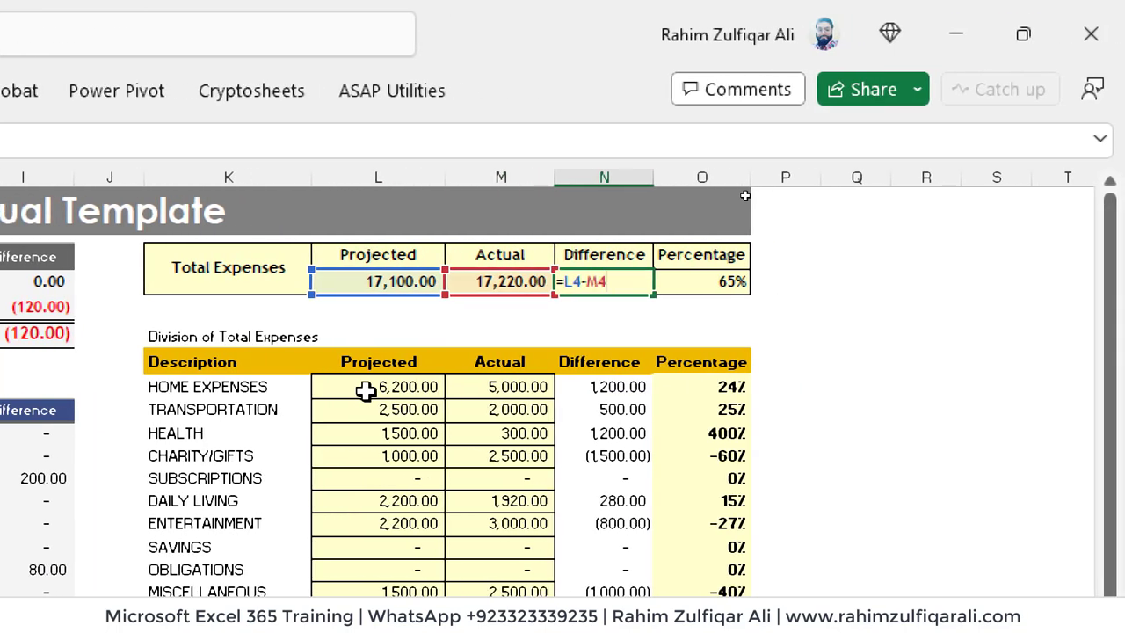
key("Escape")
key("Right")
key("F2")
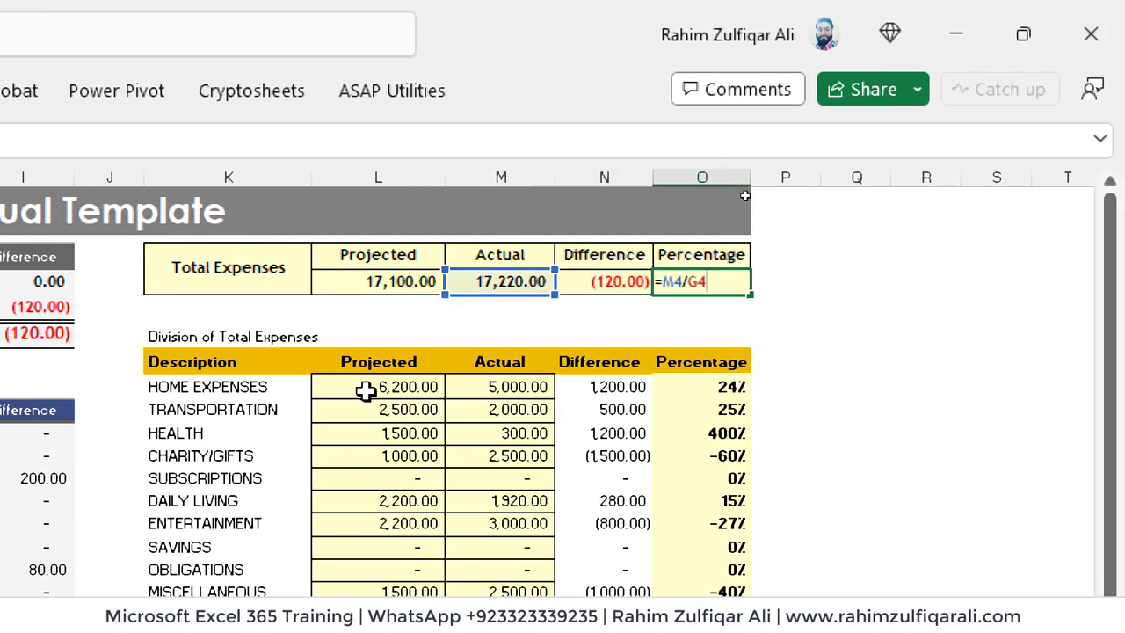
key("Escape")
key("Down")
key("Down")
key("Down")
key("Down")
key("Down")
key("Down")
key("Down")
key("Down")
key("Down")
key("Down")
key("Down")
key("Down")
key("Down")
key("Down")
key("Down")
key("Down")
key("Down")
key("Down")
key("Down")
key("Down")
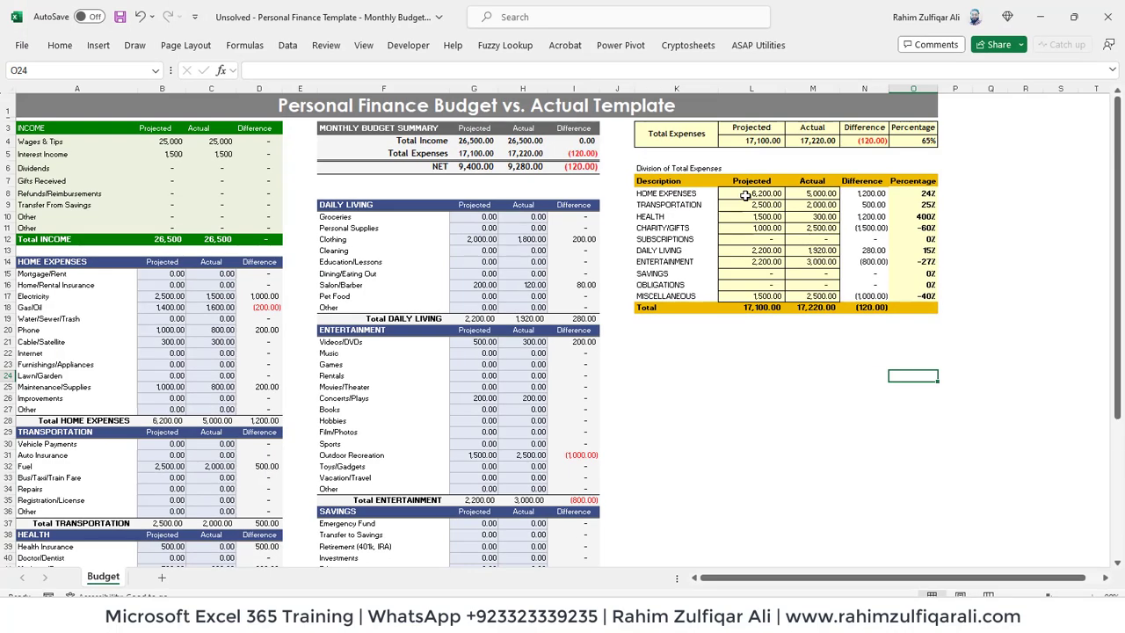
- Insert a 2-D clustered column chart from the Description, Projected and Actual columns, K7:M17, excluding the Total row
left_click(679, 182)
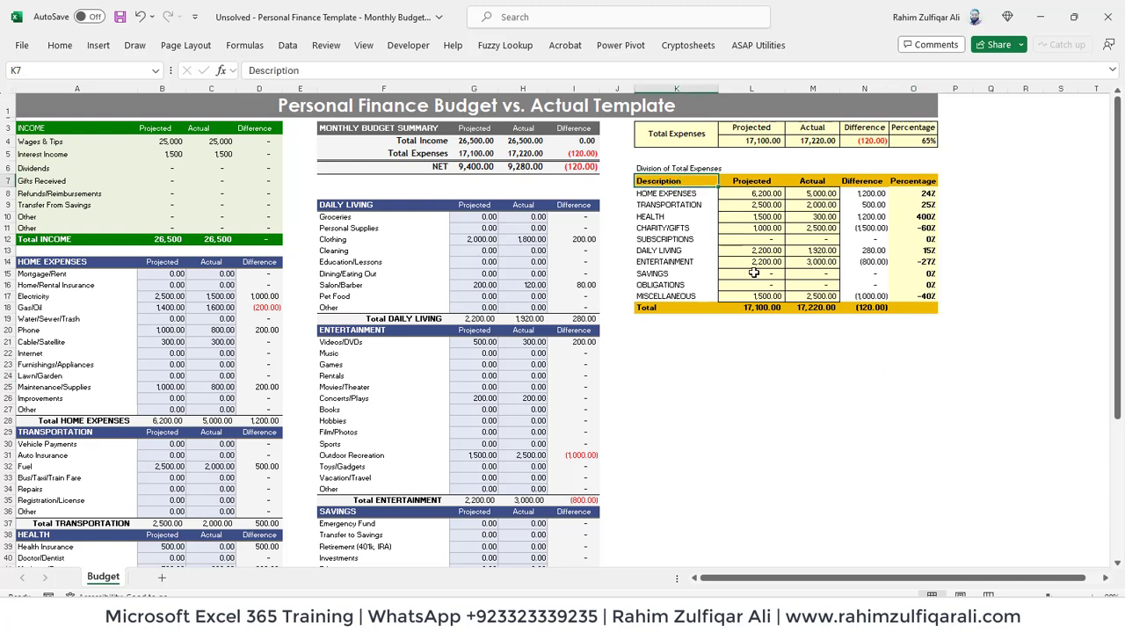
key("shift+Right")
key("shift+Right")
key("shift+Down")
key("shift+Down")
key("shift+Down")
key("shift+Down")
key("shift+Down")
key("shift+Down")
key("shift+Down")
key("shift+Down")
key("shift+Down")
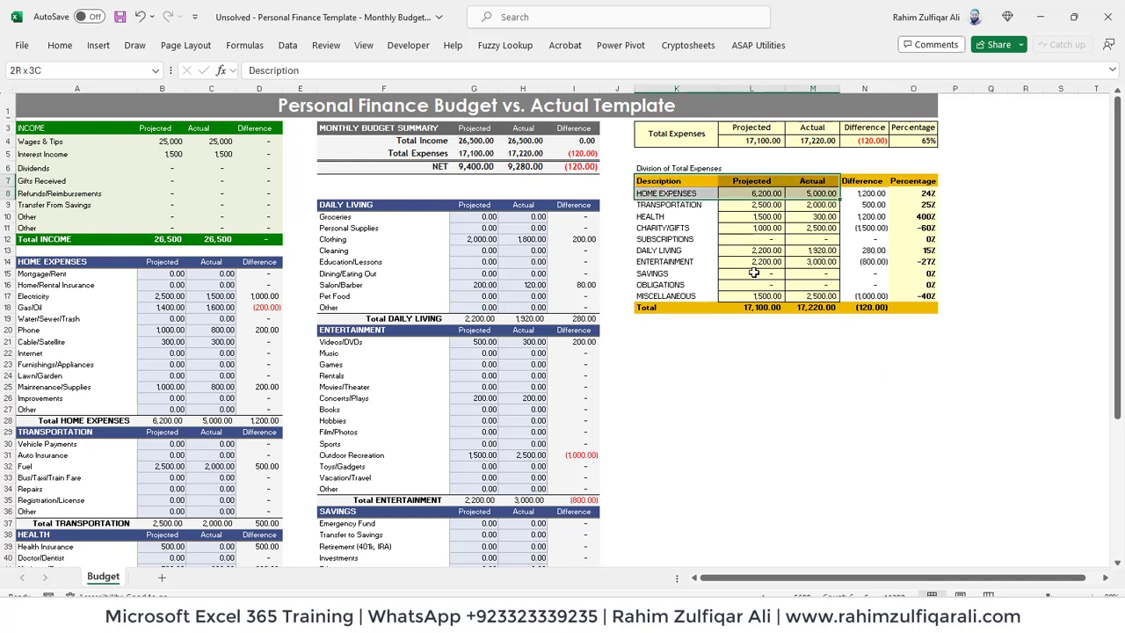
key("shift+Down")
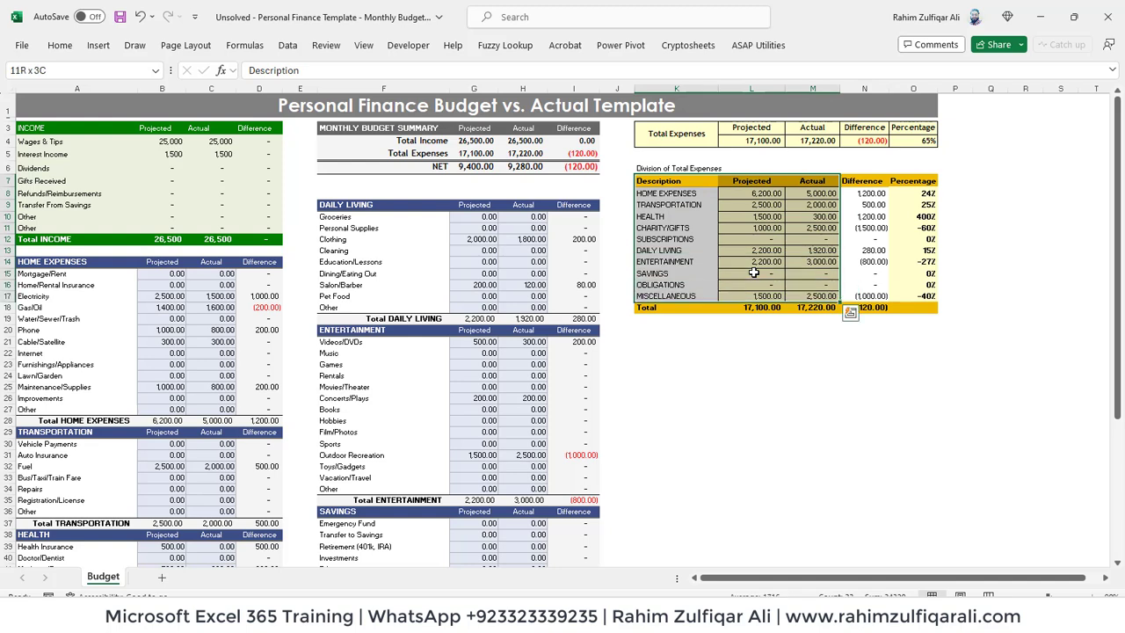
left_click(99, 45)
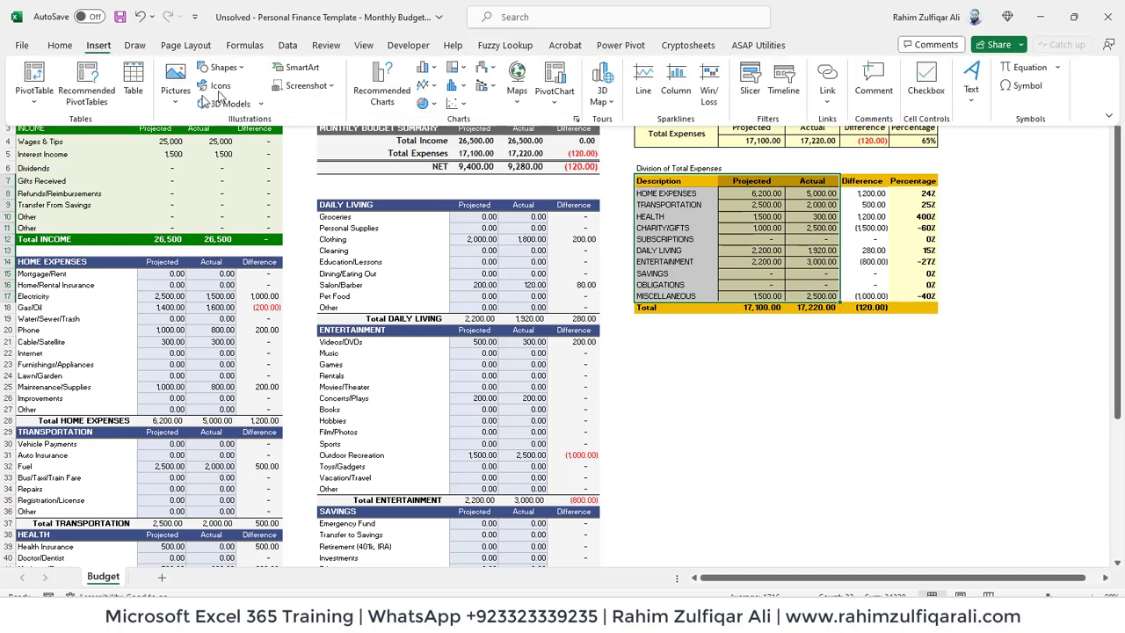
left_click(432, 71)
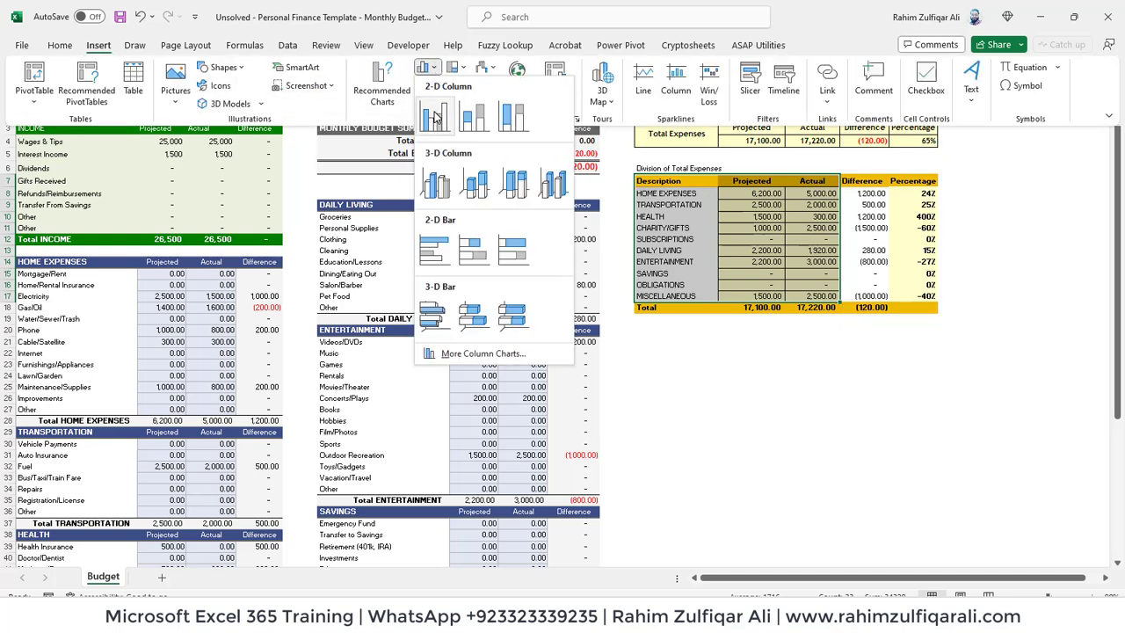
left_click(434, 117)
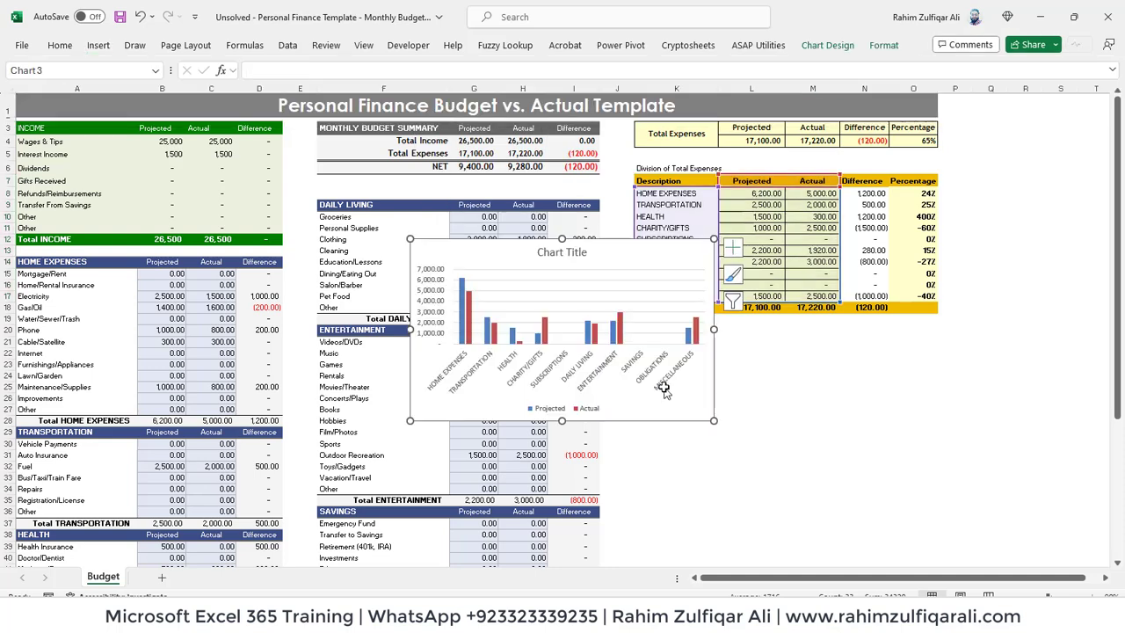
- Place the chart directly below the Division of Total Expenses table and enlarge it to extend past column R
left_click_drag(640, 424, 850, 507)
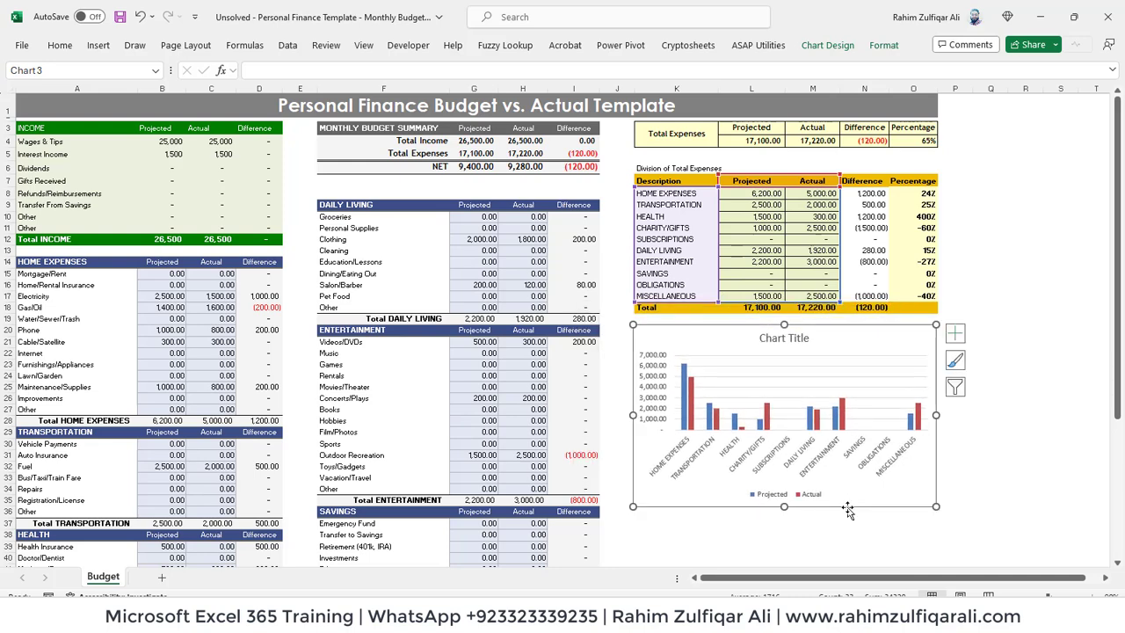
left_click_drag(937, 507, 1050, 540)
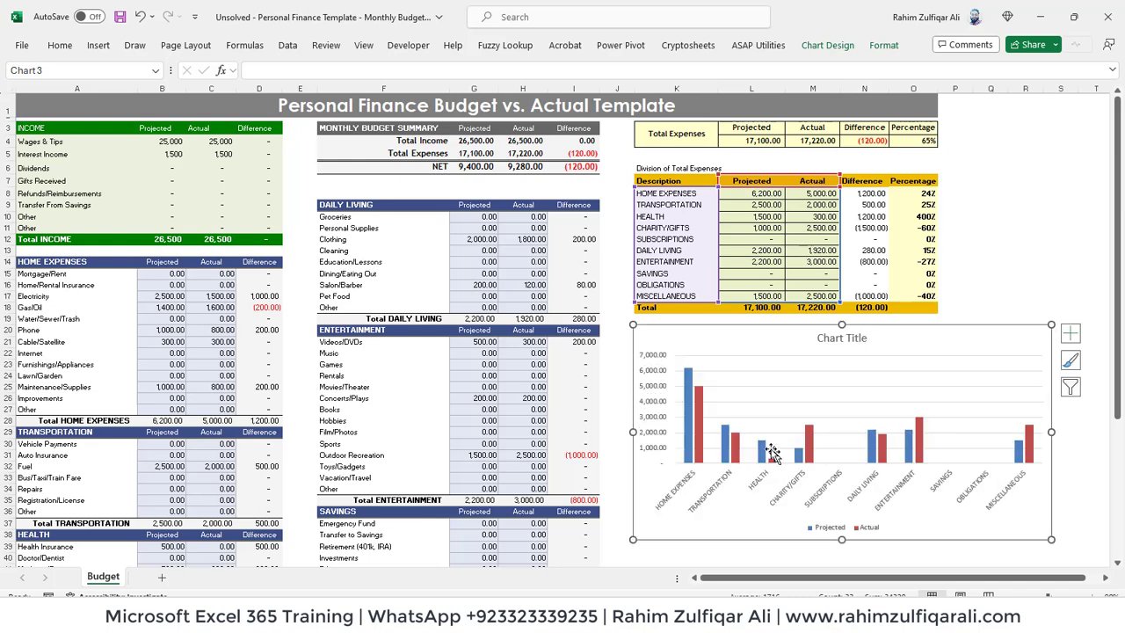
- Set the series overlap of the chart's Projected series to 100%
left_click(698, 430)
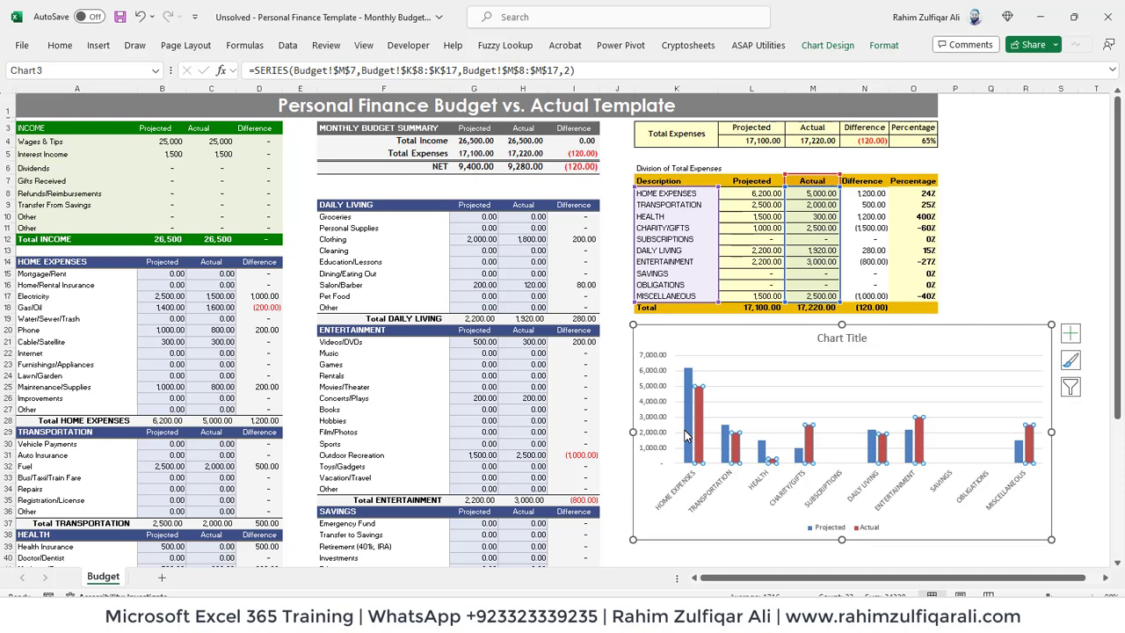
left_click(687, 434)
right_click(688, 435)
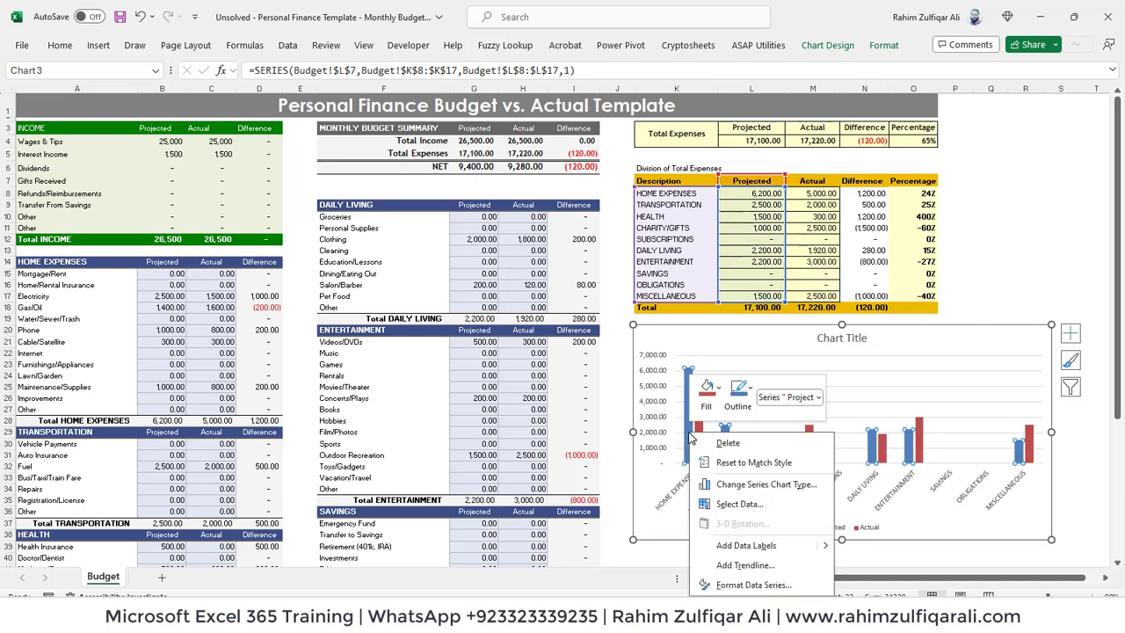
left_click(729, 585)
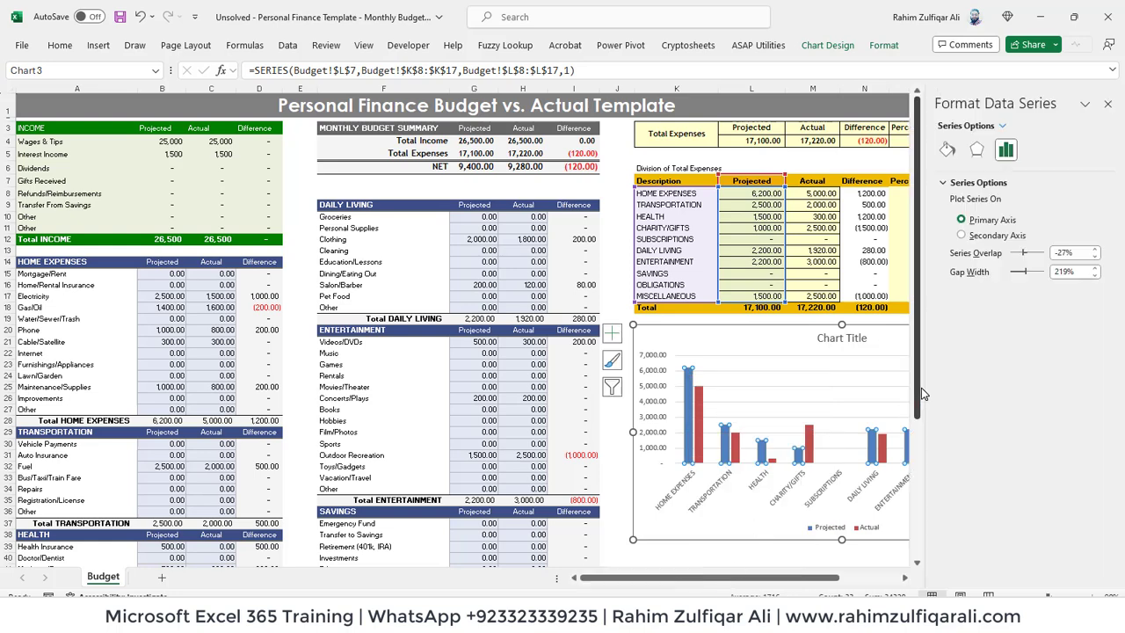
left_click_drag(1024, 255, 1060, 255)
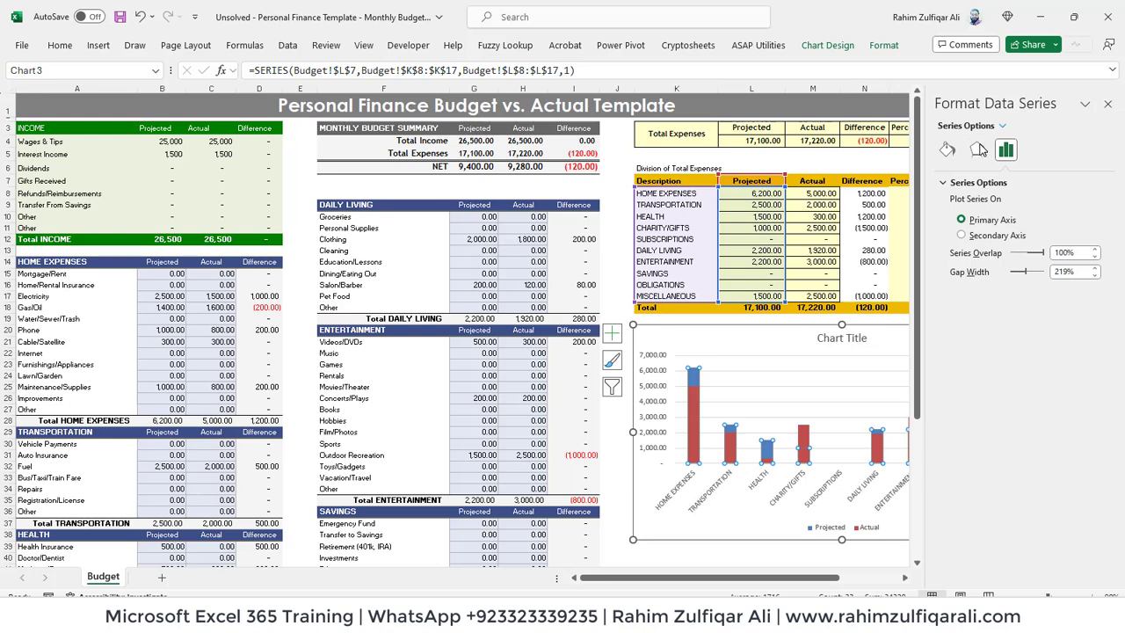
- Give the Projected series no fill and a solid black border
left_click(946, 149)
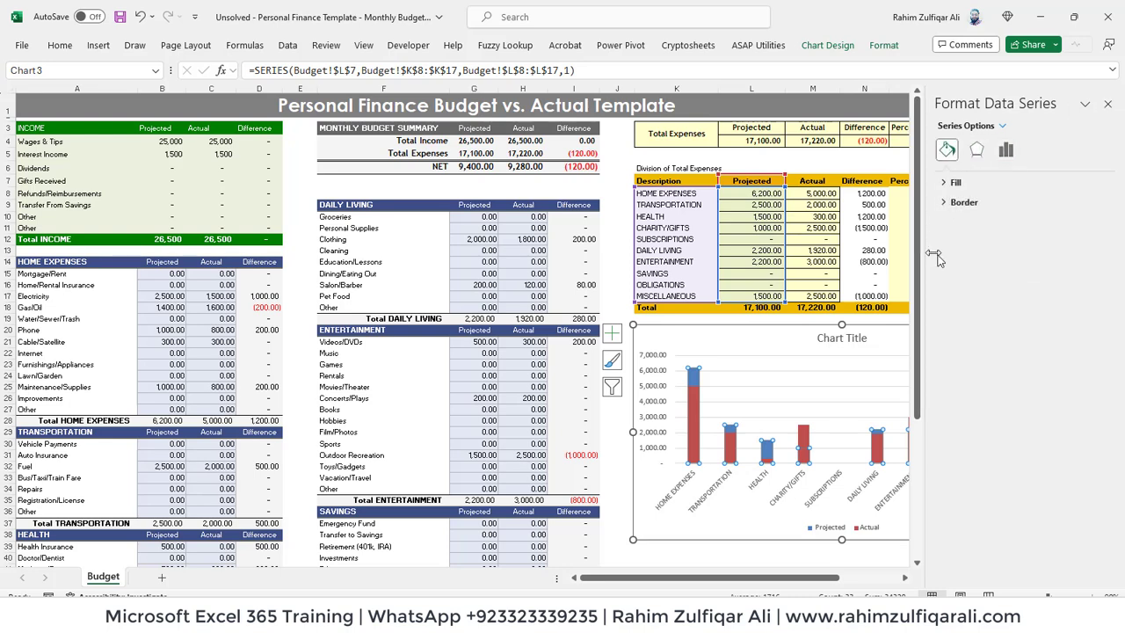
left_click(954, 182)
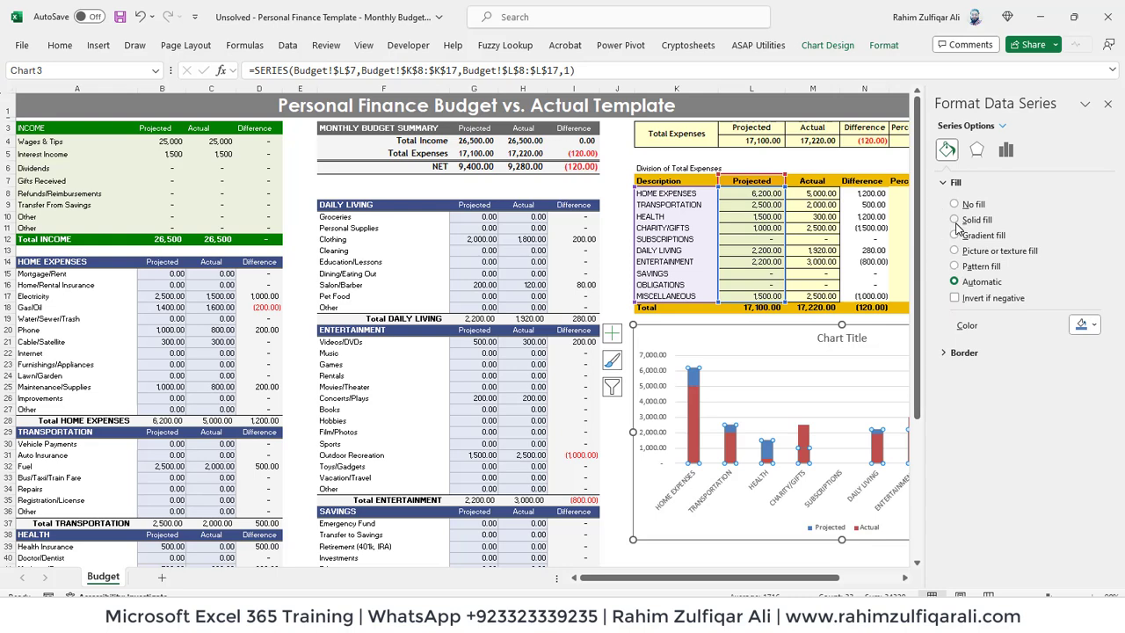
left_click(962, 206)
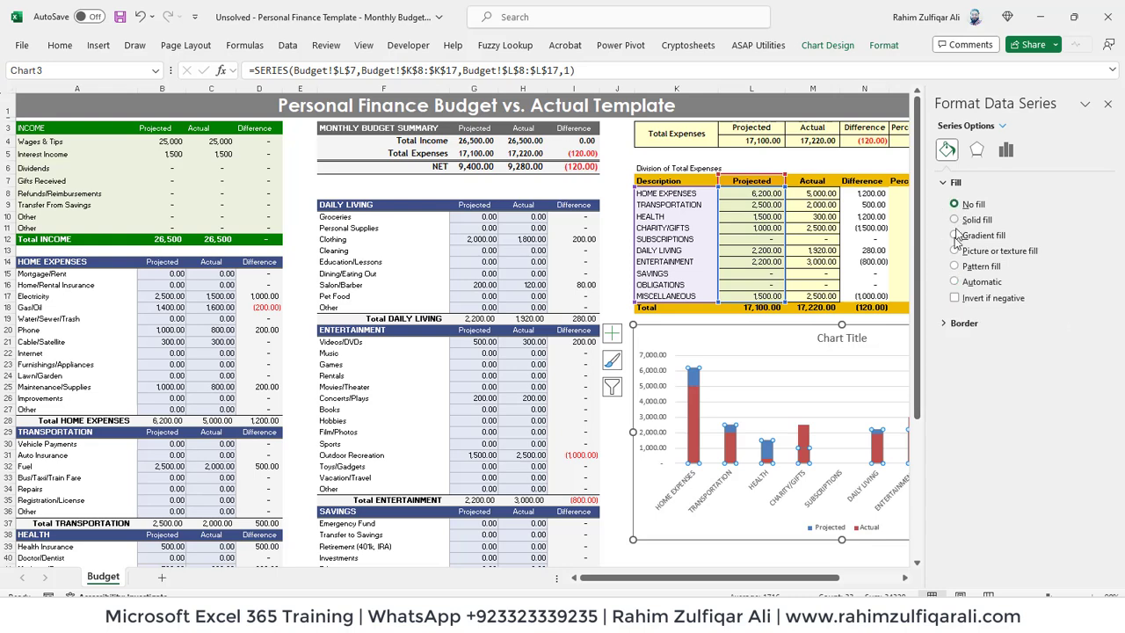
left_click(965, 323)
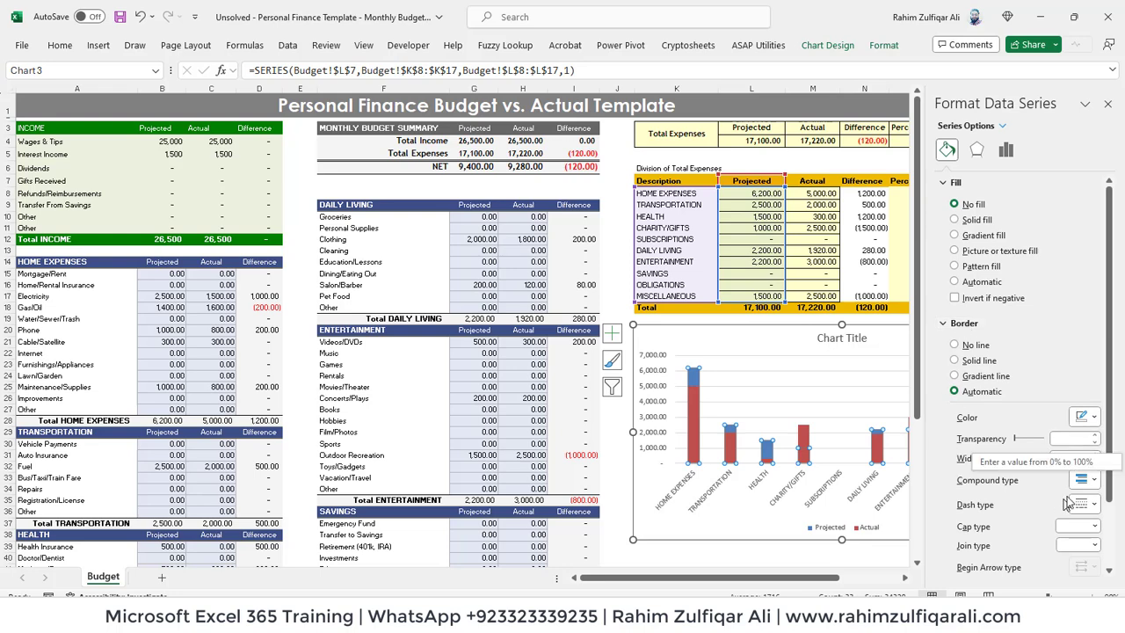
left_click(1083, 418)
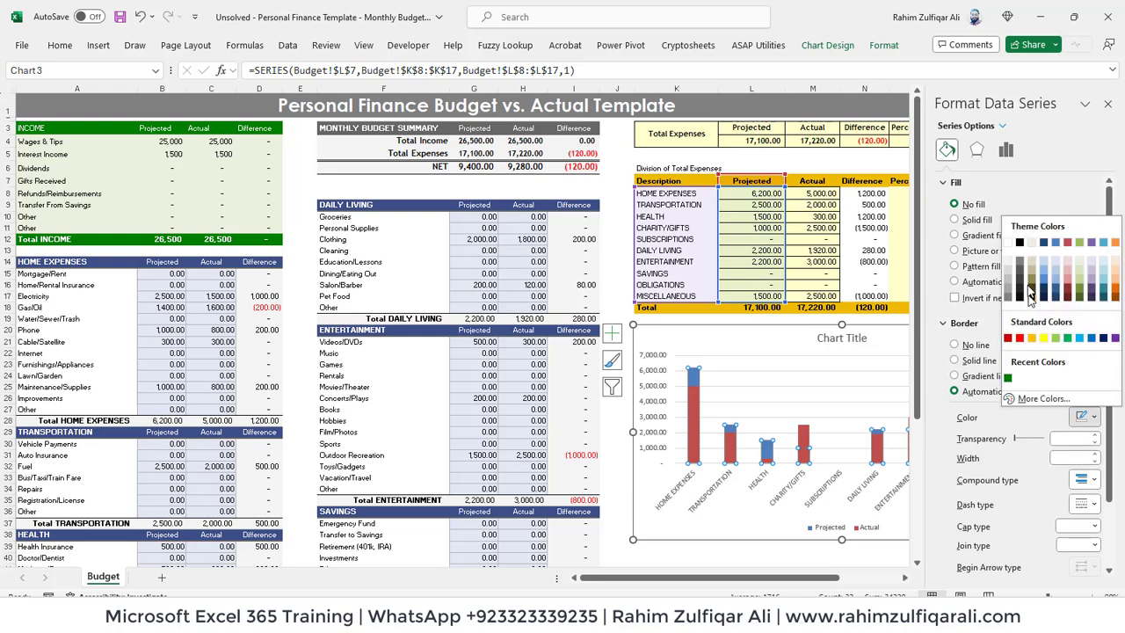
left_click(1019, 243)
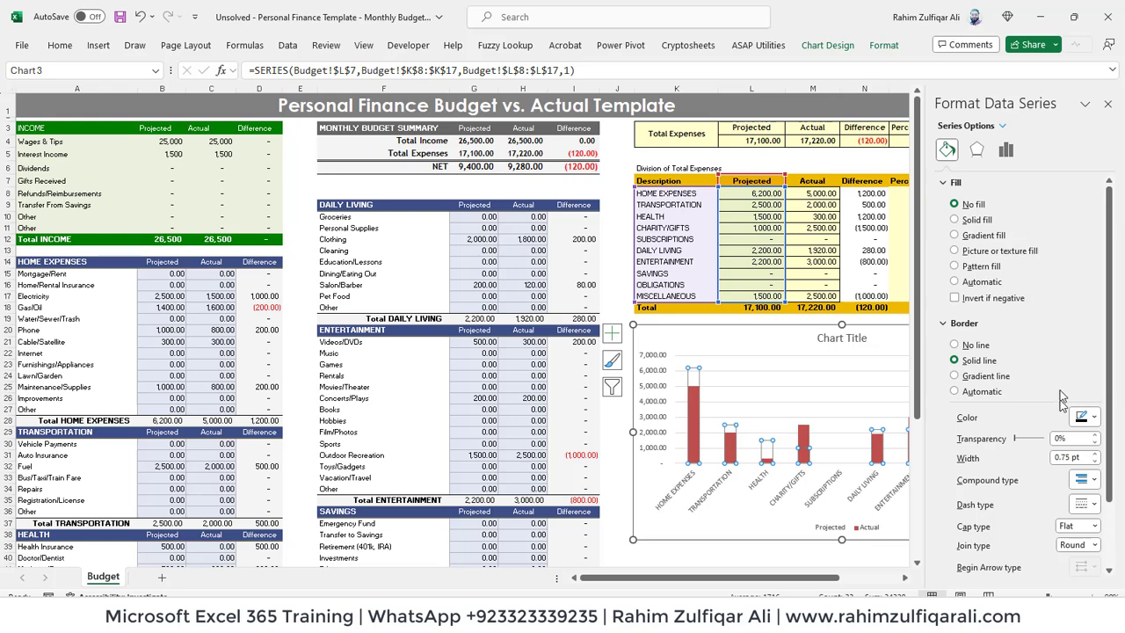
- Thicken the Projected series' border by six width increments and close the series formatting options
left_click(1096, 454)
left_click(1095, 454)
left_click(1096, 454)
left_click(1096, 455)
left_click(1096, 454)
left_click(1096, 454)
left_click(1108, 104)
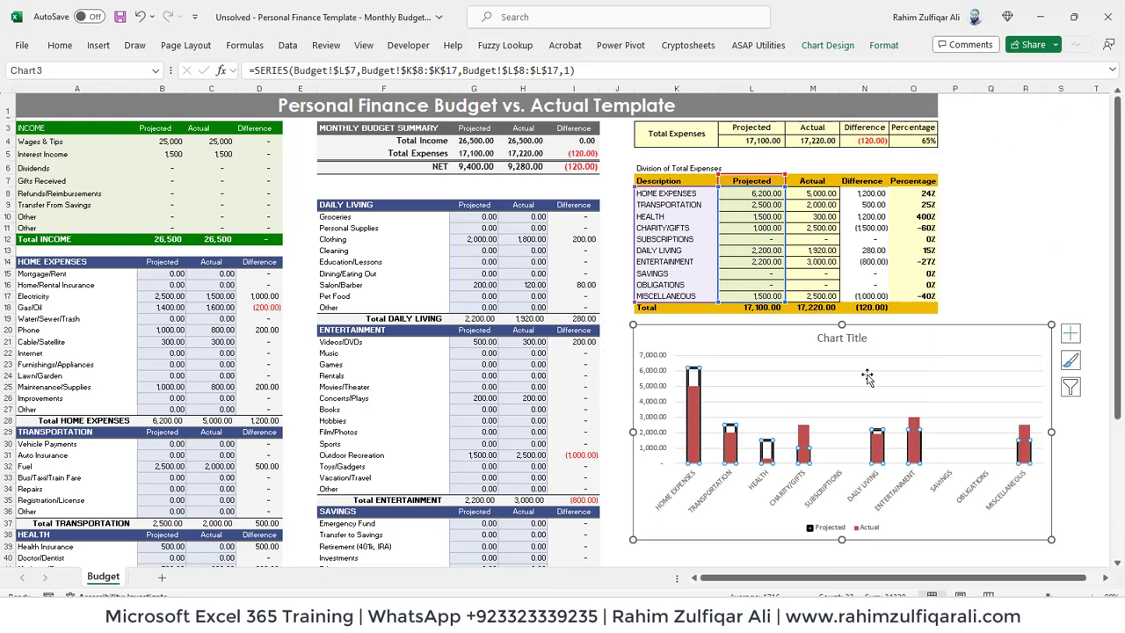
- Reduce the gap width of the chart's Actual series to 76% and close the series formatting options
left_click(803, 439)
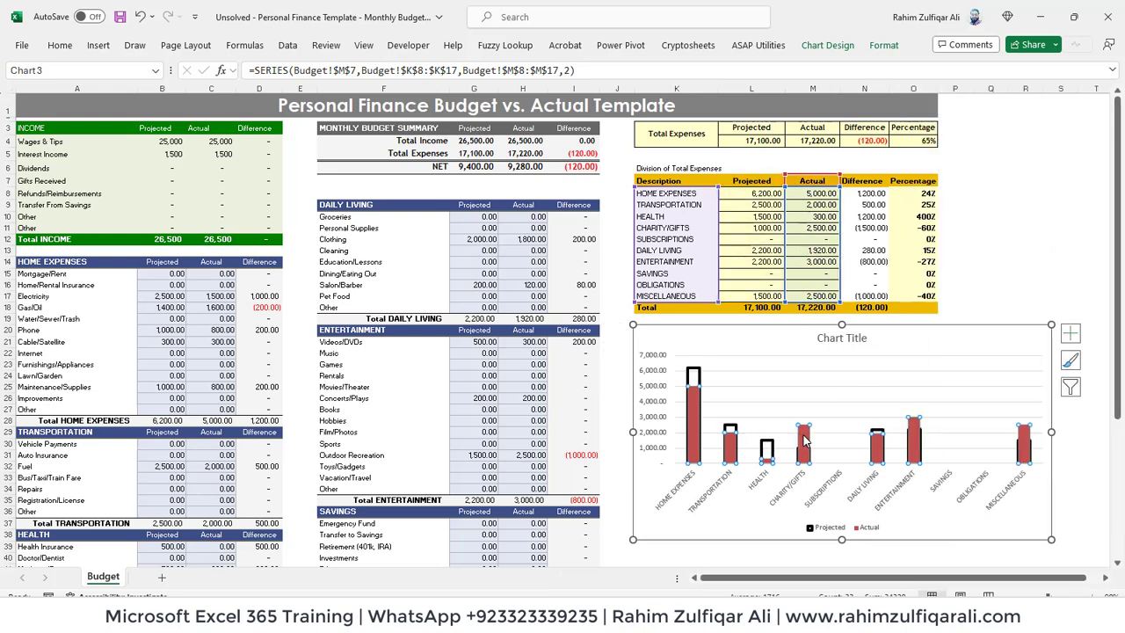
right_click(802, 439)
left_click(870, 583)
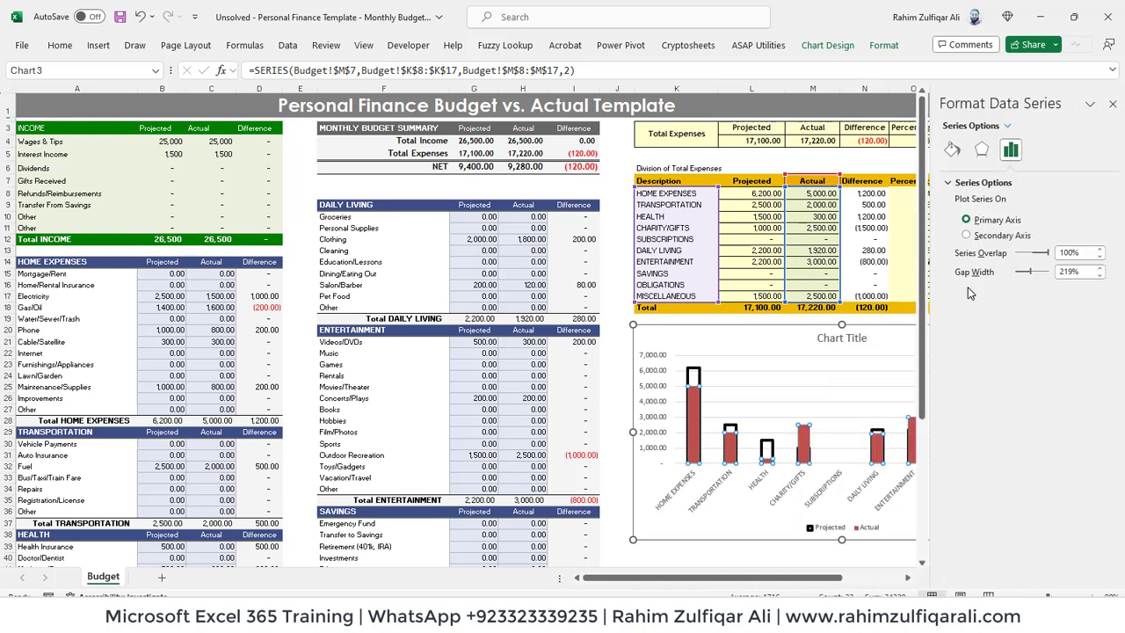
left_click_drag(1027, 274, 1013, 276)
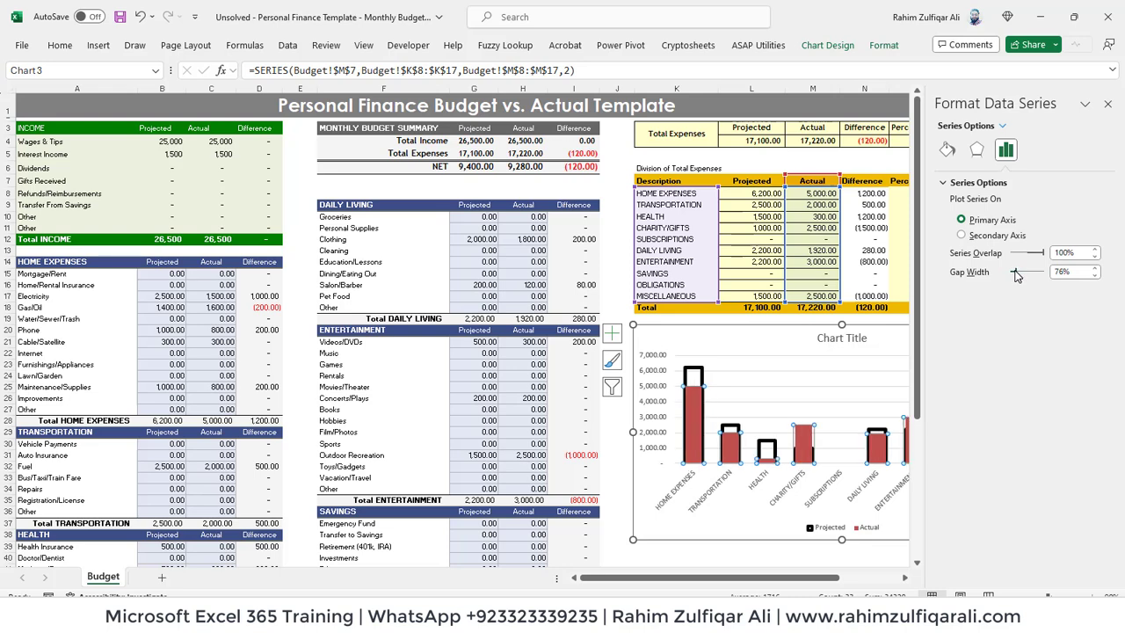
left_click(1109, 105)
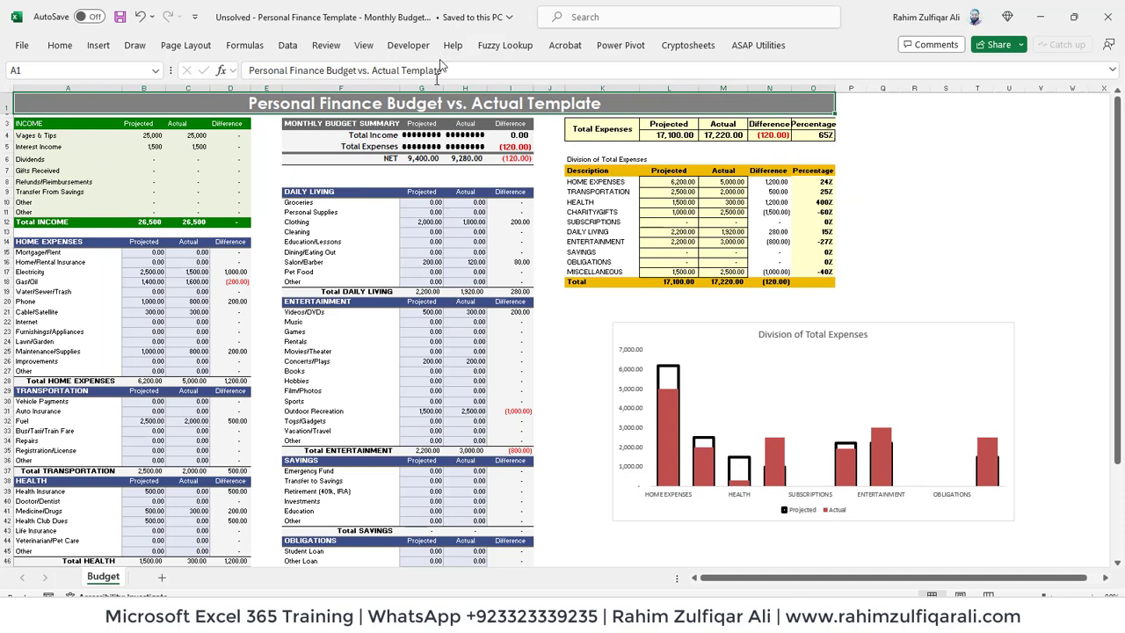
- AutoFit the widths of columns G and H so the Monthly Budget Summary amounts fit in their cells
double_click(440, 91)
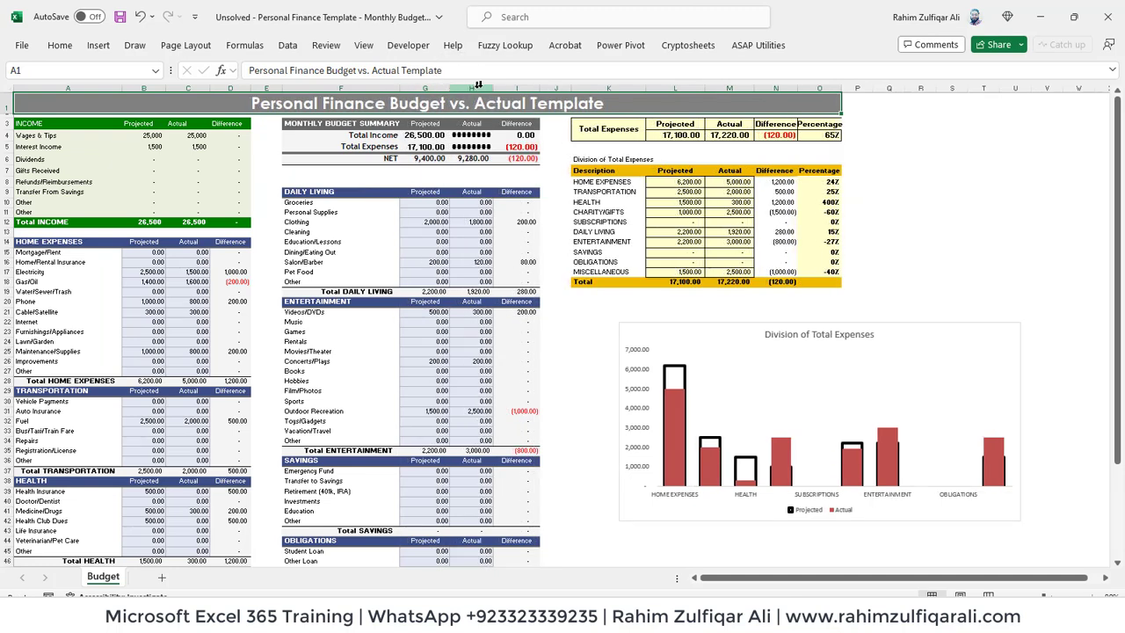
double_click(494, 89)
left_click(474, 271)
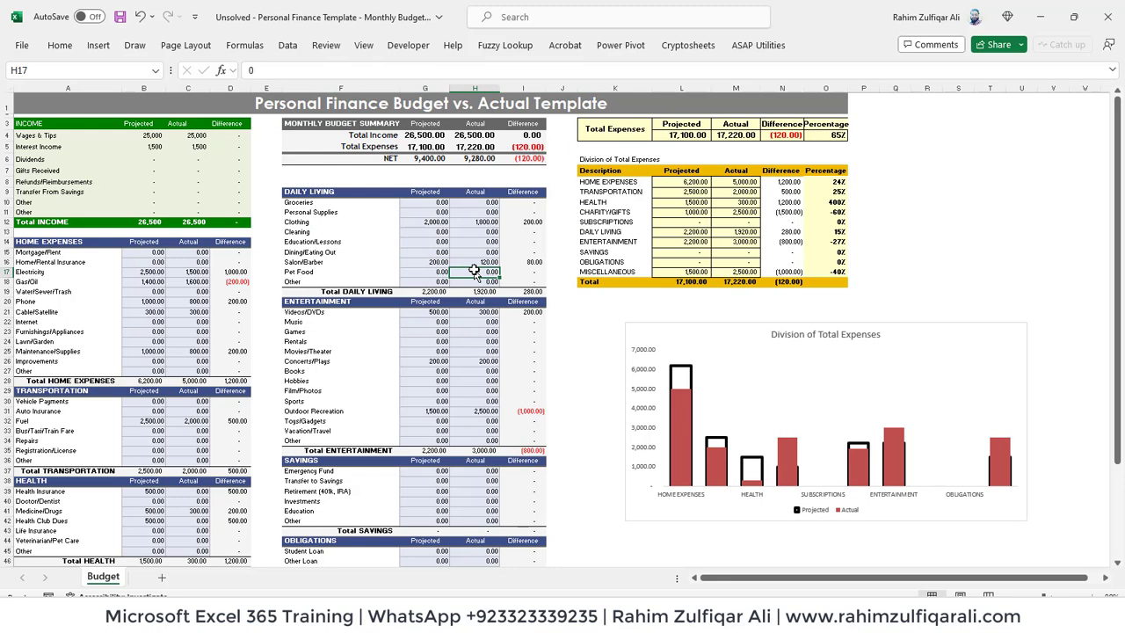